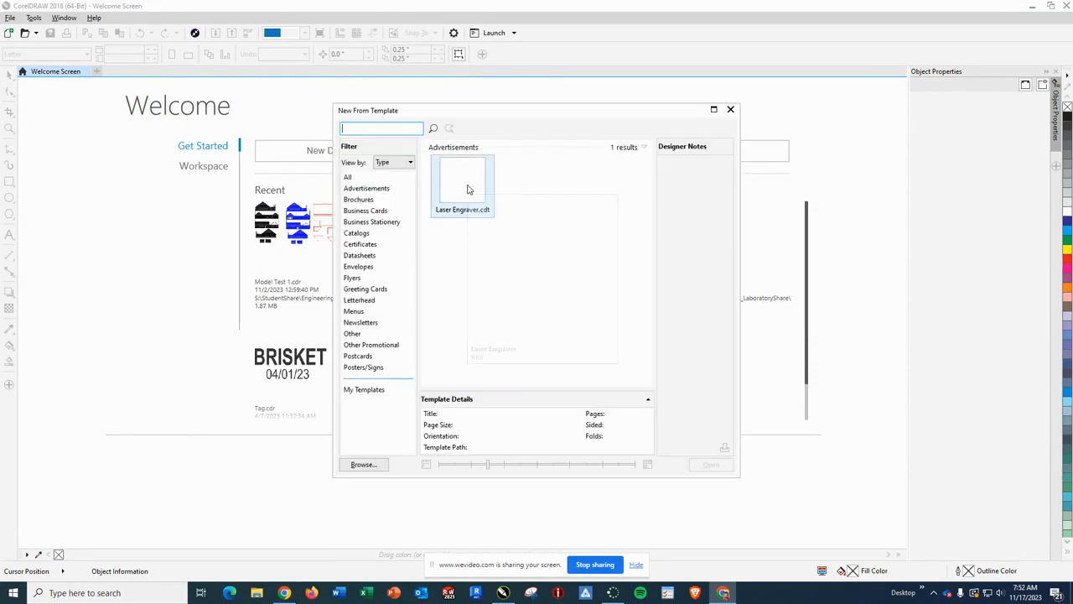
Create a document from the Laser Engraver template and place a horizontal guideline at Y -16 in
{"action": "double_click", "coordinate": [468, 188]}
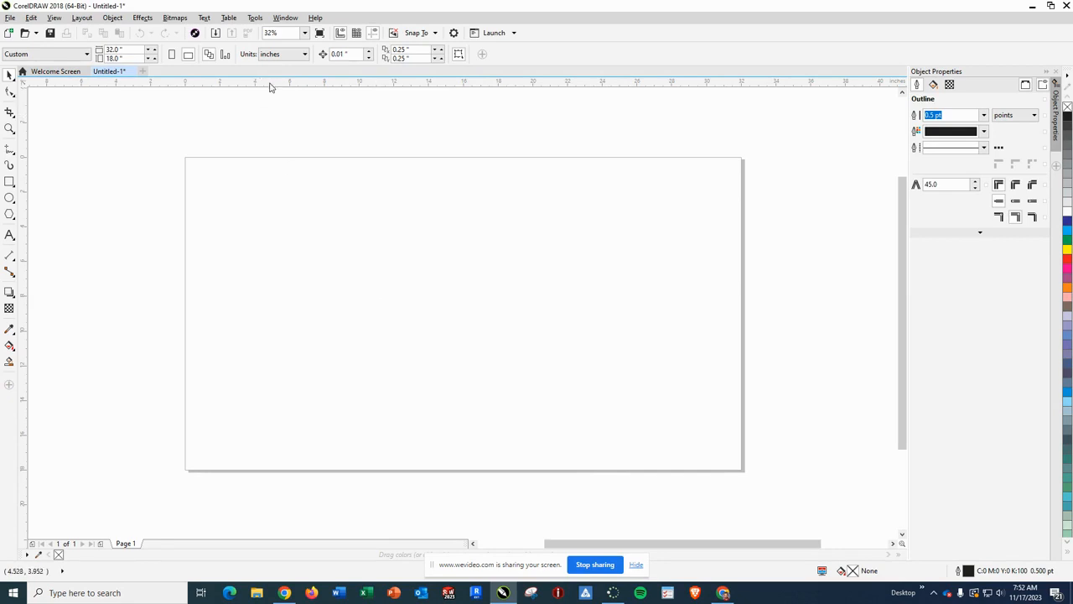
{"action": "left_click_drag", "start_coordinate": [269, 86], "coordinate": [259, 435]}
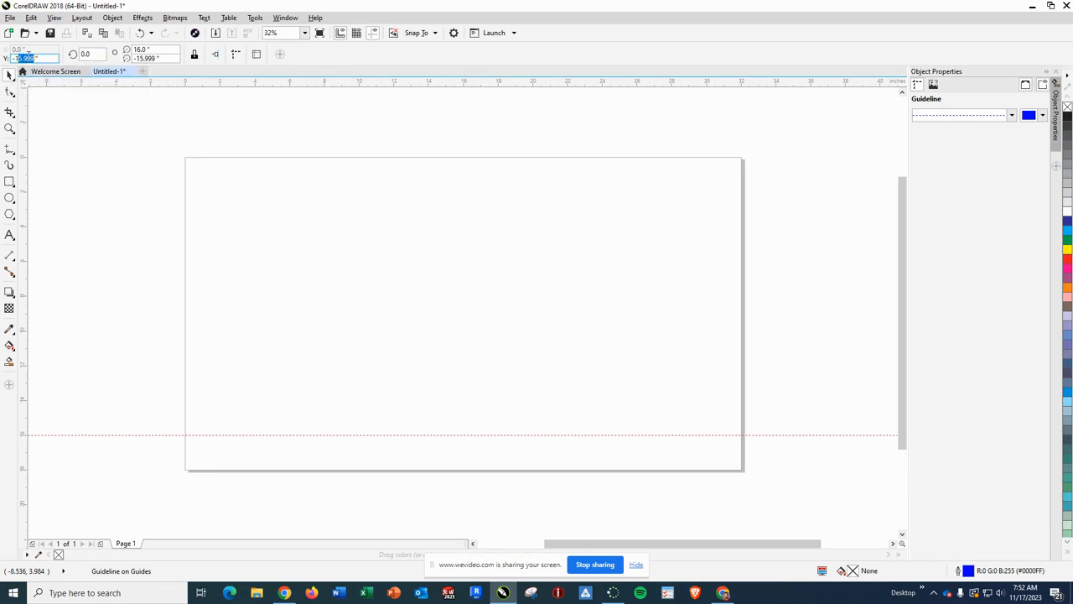
{"action": "type", "text": "6"}
{"action": "key", "text": "Return"}
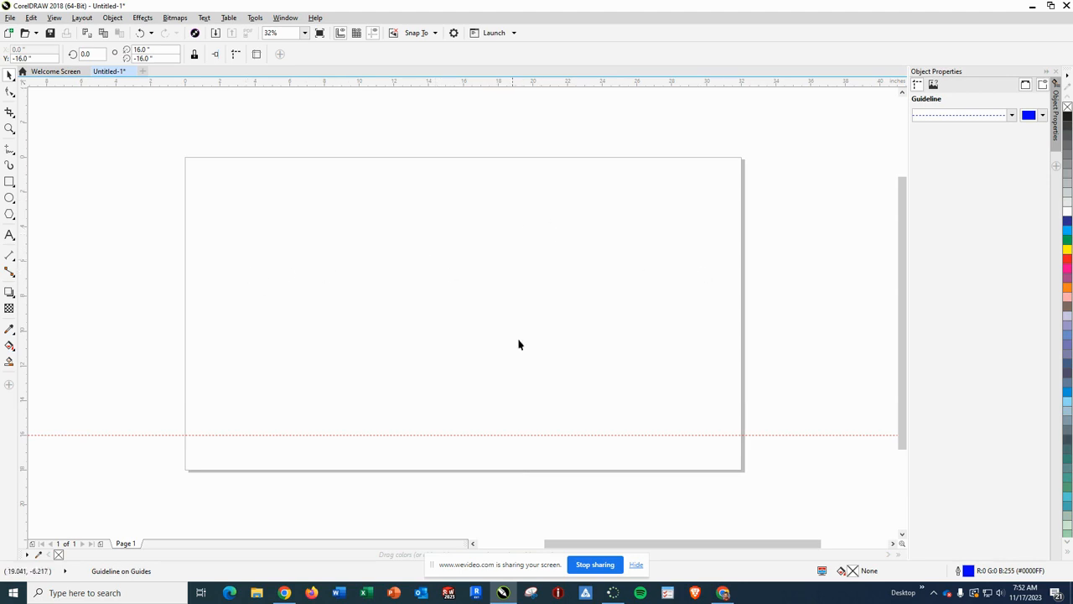
{"action": "left_click", "coordinate": [233, 353]}
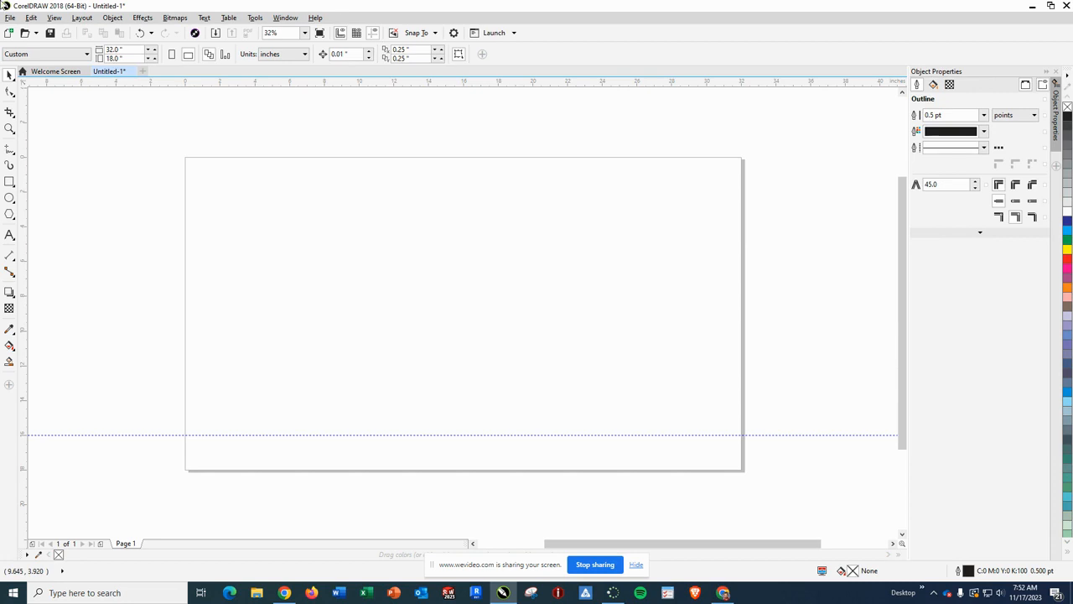
Import SHP Model File Test.pdf with its text kept as text and place it at the page's upper-left corner
{"action": "left_click", "coordinate": [11, 18]}
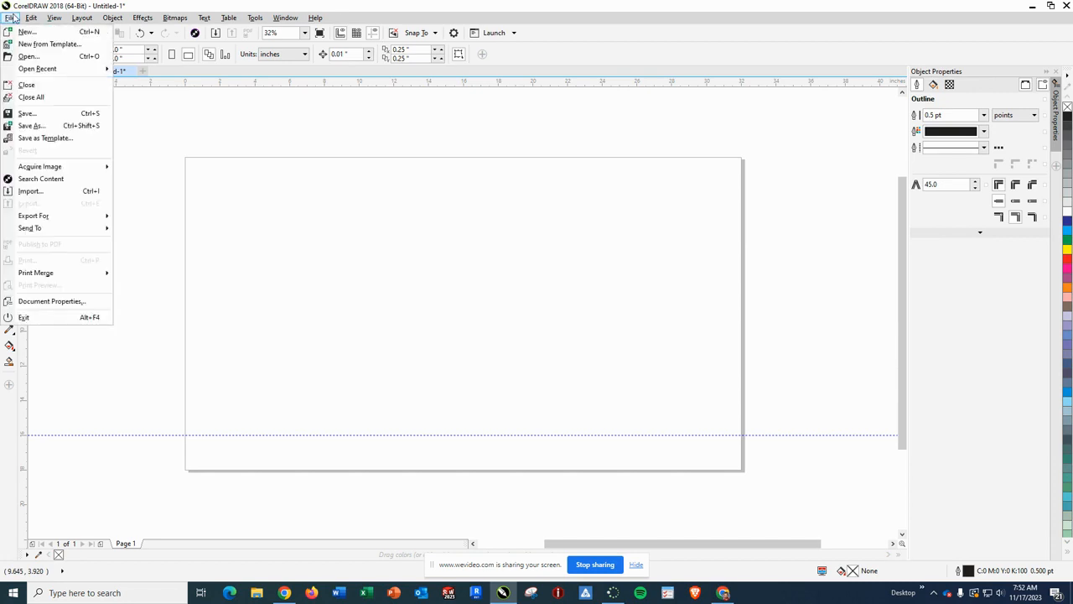
{"action": "left_click", "coordinate": [59, 198]}
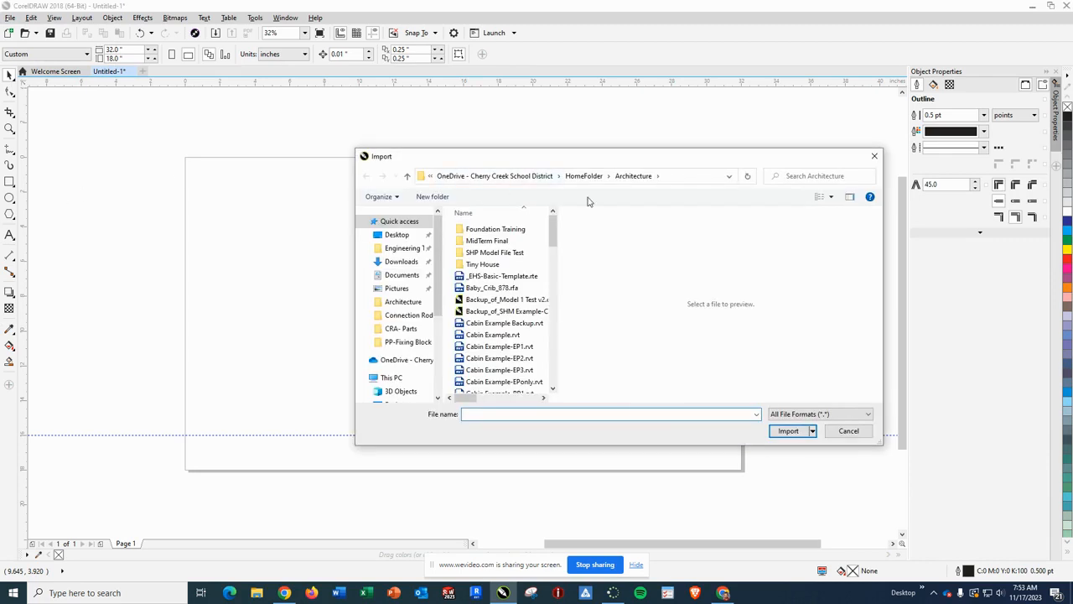
{"action": "left_click_drag", "start_coordinate": [551, 251], "coordinate": [538, 348]}
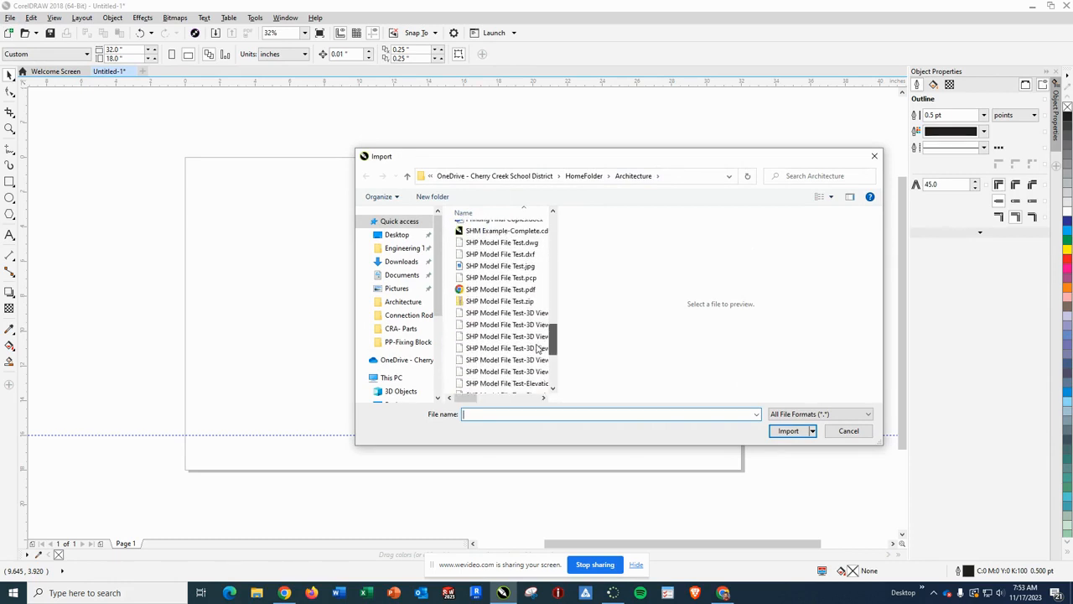
{"action": "left_click", "coordinate": [500, 289]}
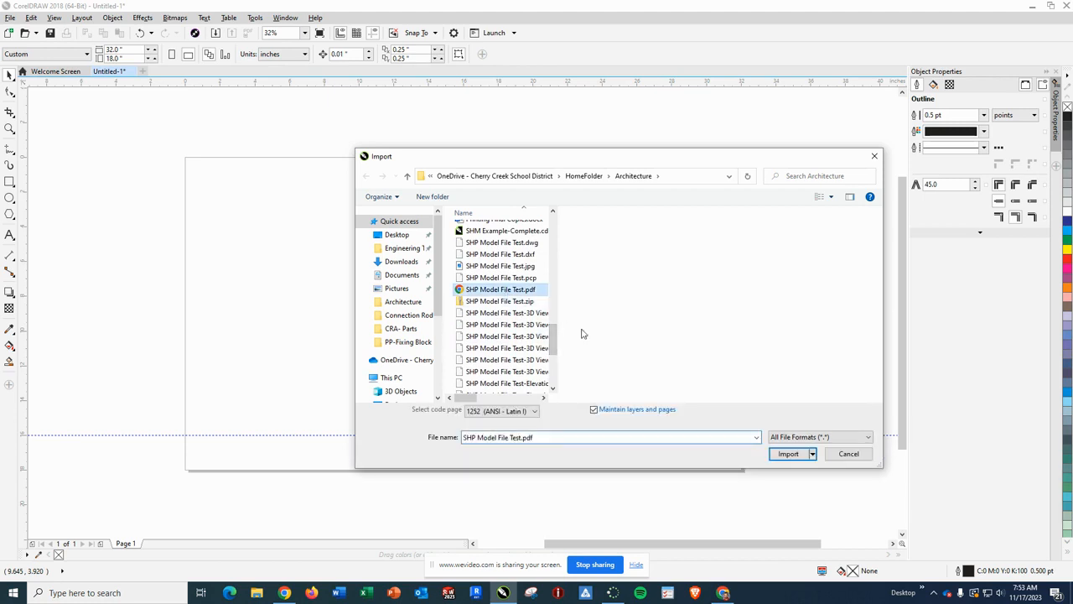
{"action": "left_click", "coordinate": [788, 453]}
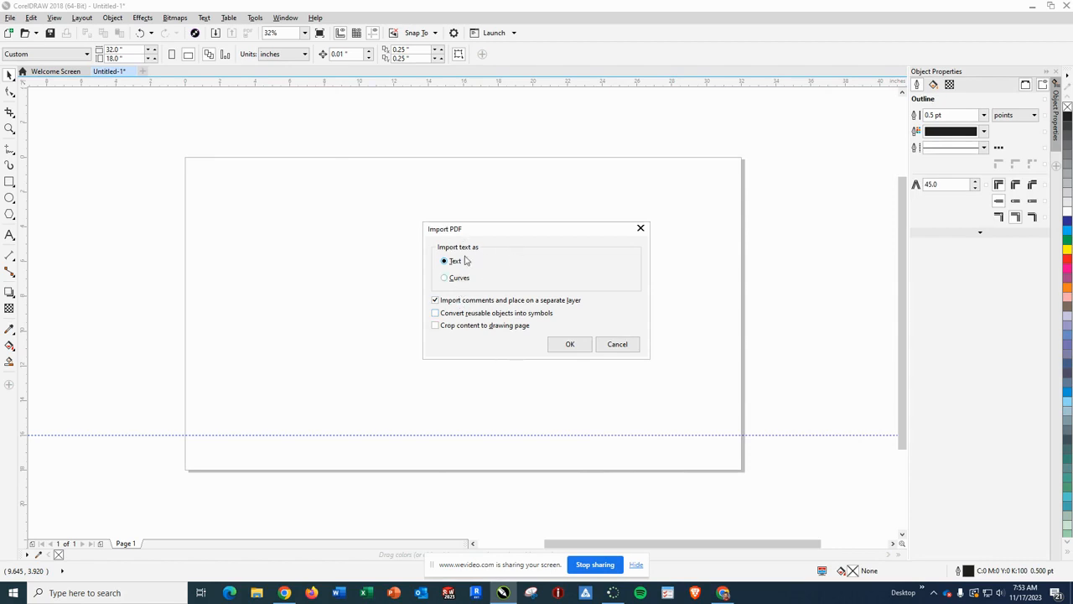
{"action": "left_click", "coordinate": [570, 344]}
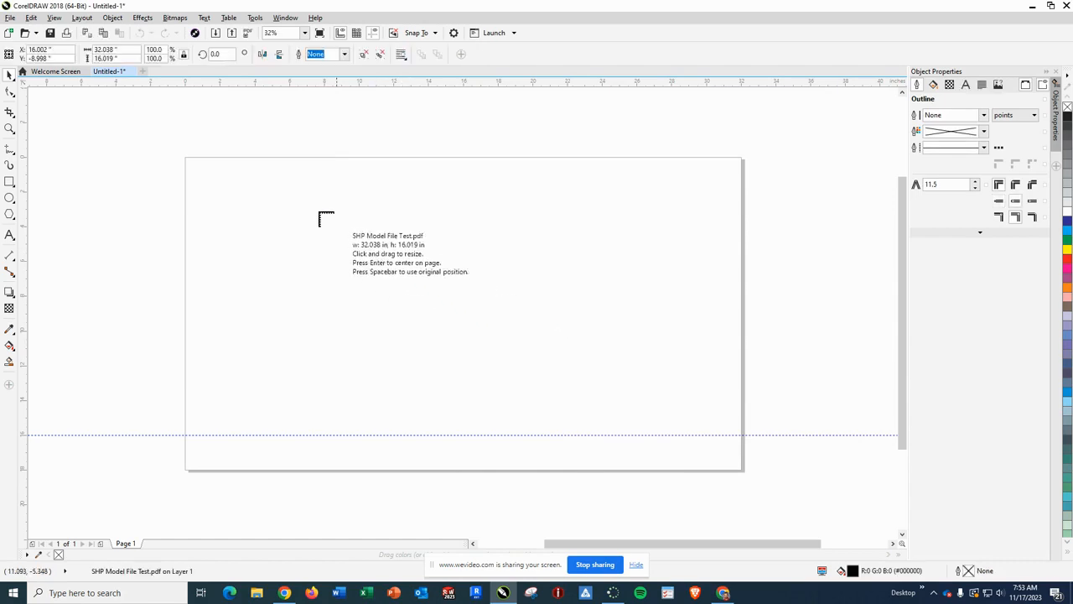
{"action": "left_click", "coordinate": [185, 158]}
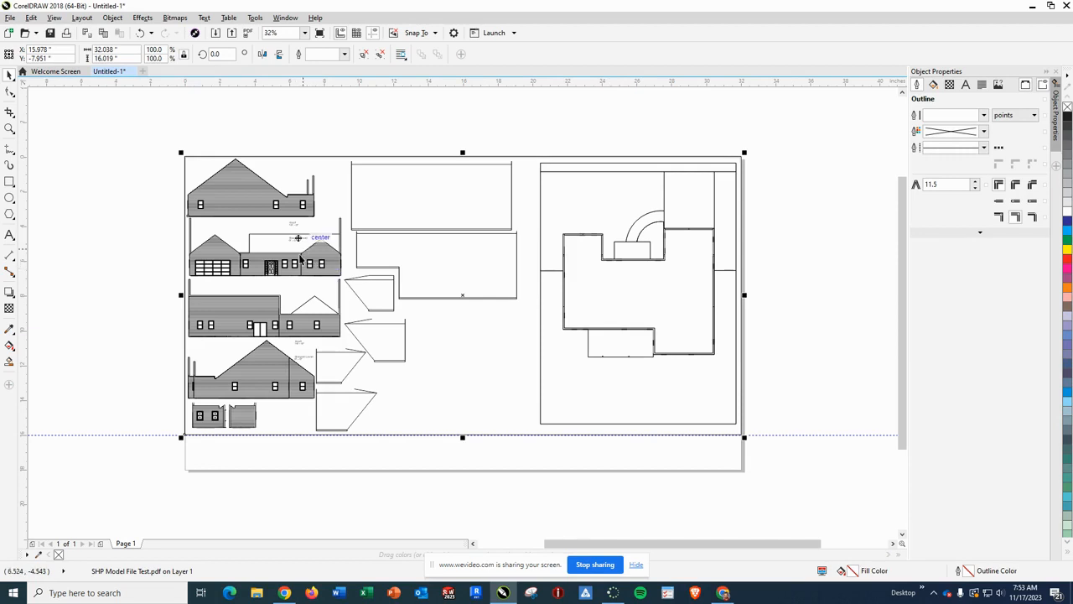
Set the outline width of the whole imported drawing to Hairline in the Outline Pen settings
{"action": "scroll", "coordinate": [200, 385], "scroll_direction": "up", "scroll_amount": 1}
{"action": "scroll", "coordinate": [187, 422], "scroll_direction": "up", "scroll_amount": 2}
{"action": "scroll", "coordinate": [183, 434], "scroll_direction": "down", "scroll_amount": 2}
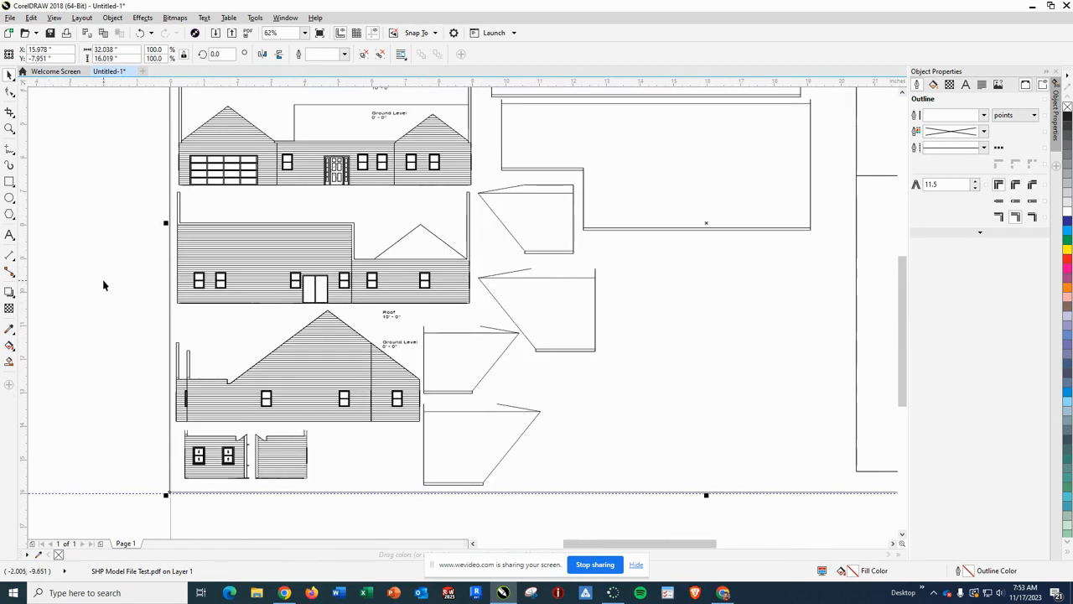
{"action": "scroll", "coordinate": [139, 286], "scroll_direction": "up", "scroll_amount": 1}
{"action": "scroll", "coordinate": [360, 321], "scroll_direction": "down", "scroll_amount": 3}
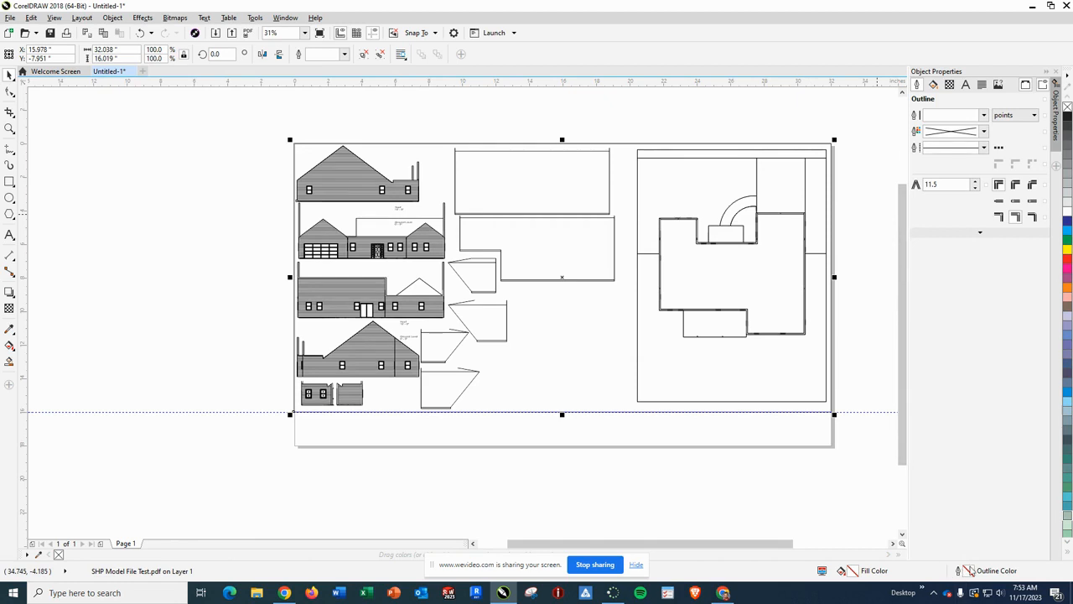
{"action": "double_click", "coordinate": [971, 570]}
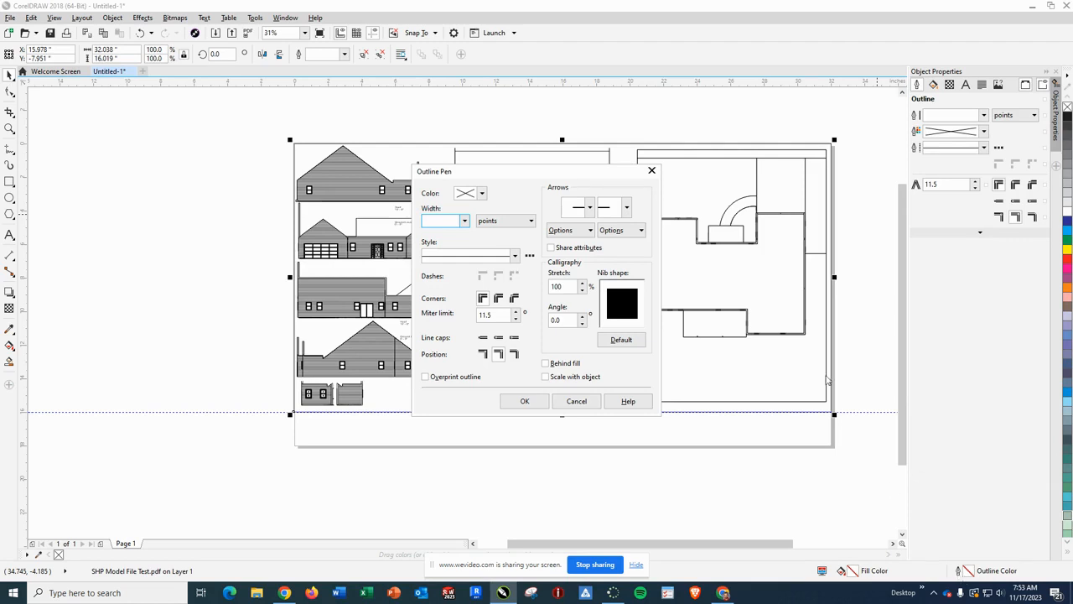
{"action": "left_click", "coordinate": [464, 221]}
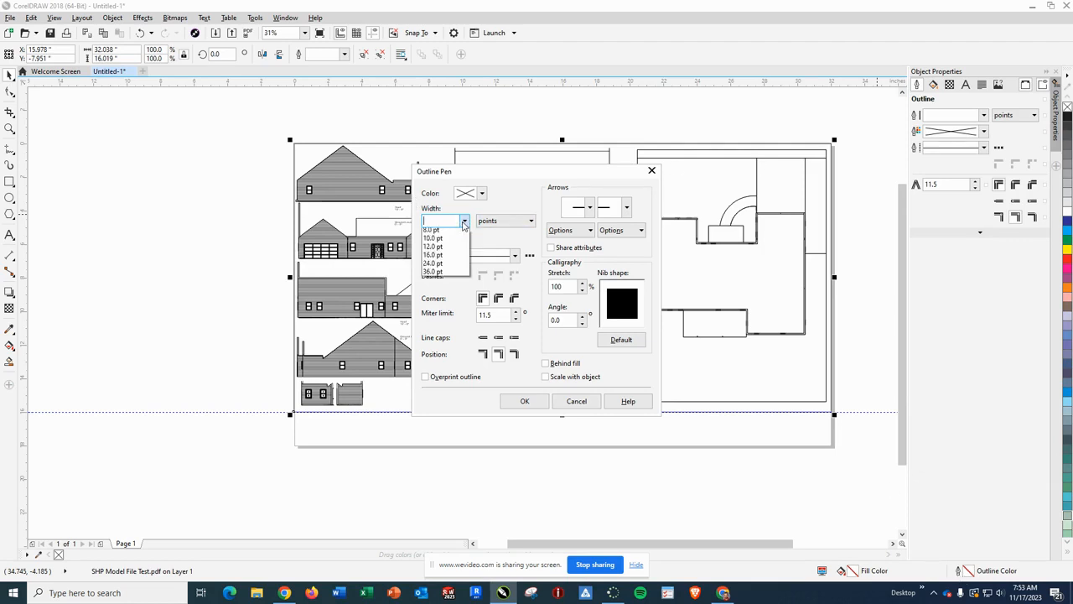
{"action": "left_click", "coordinate": [452, 242]}
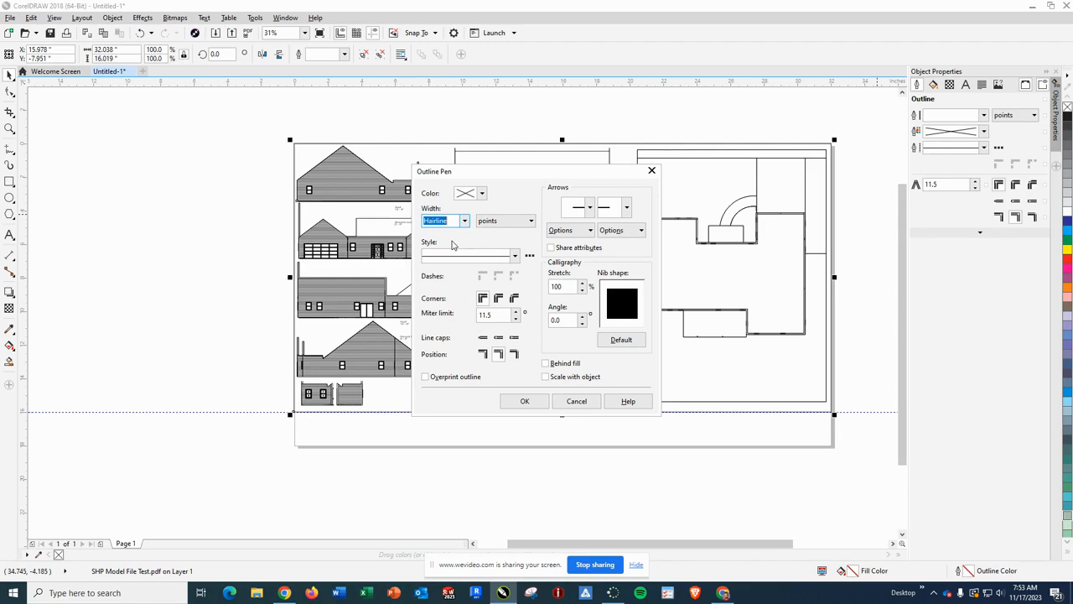
Set the imported drawing's outline color to Blue from the RGB Palette, apply the outline settings and deselect the drawing
{"action": "left_click", "coordinate": [463, 195]}
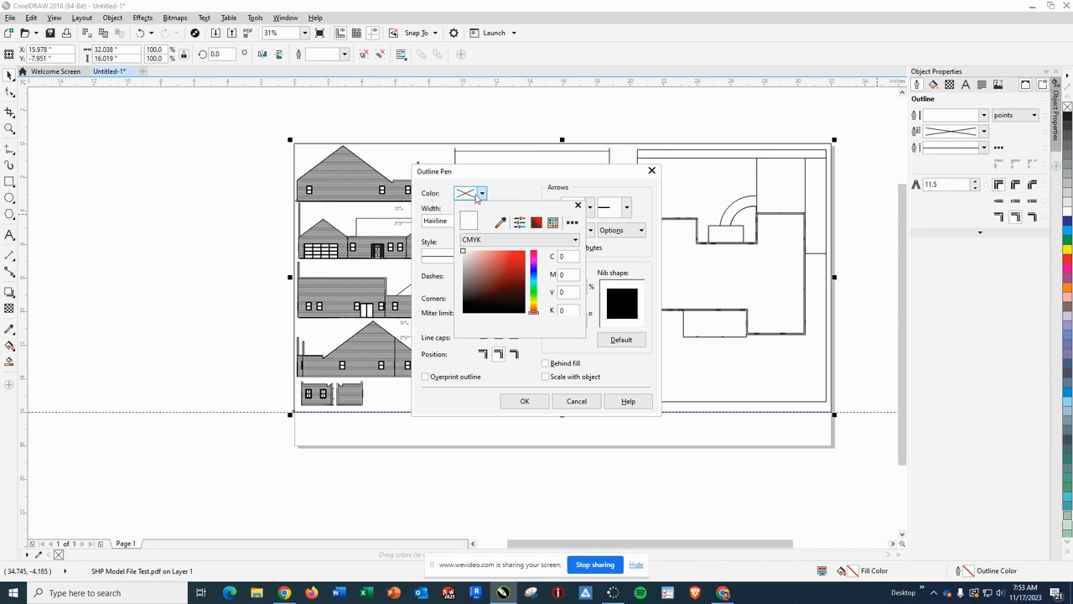
{"action": "left_click", "coordinate": [553, 223]}
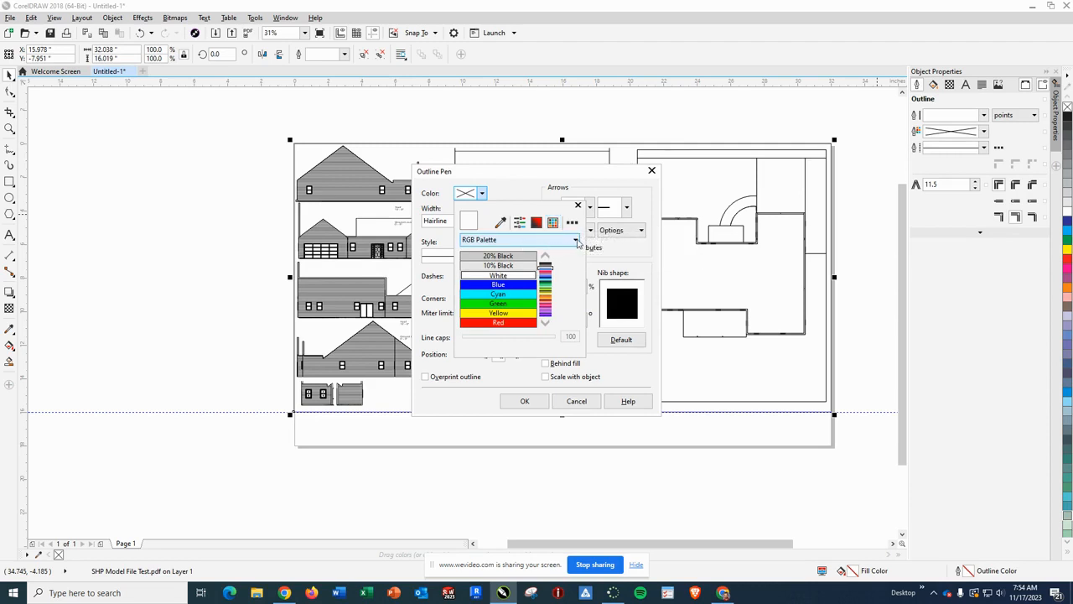
{"action": "left_click", "coordinate": [574, 242]}
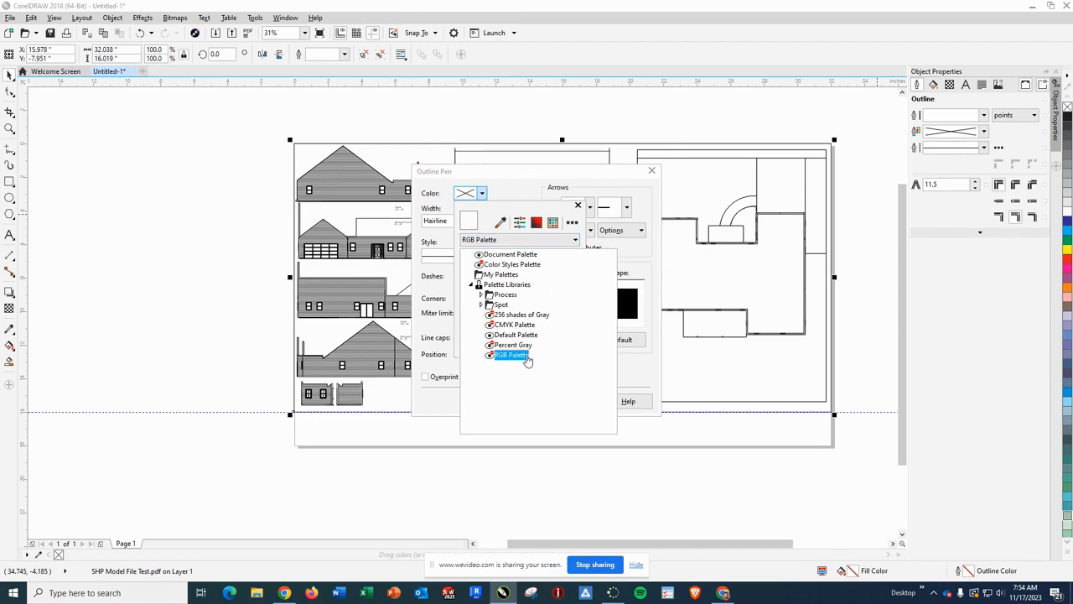
{"action": "left_click", "coordinate": [514, 355]}
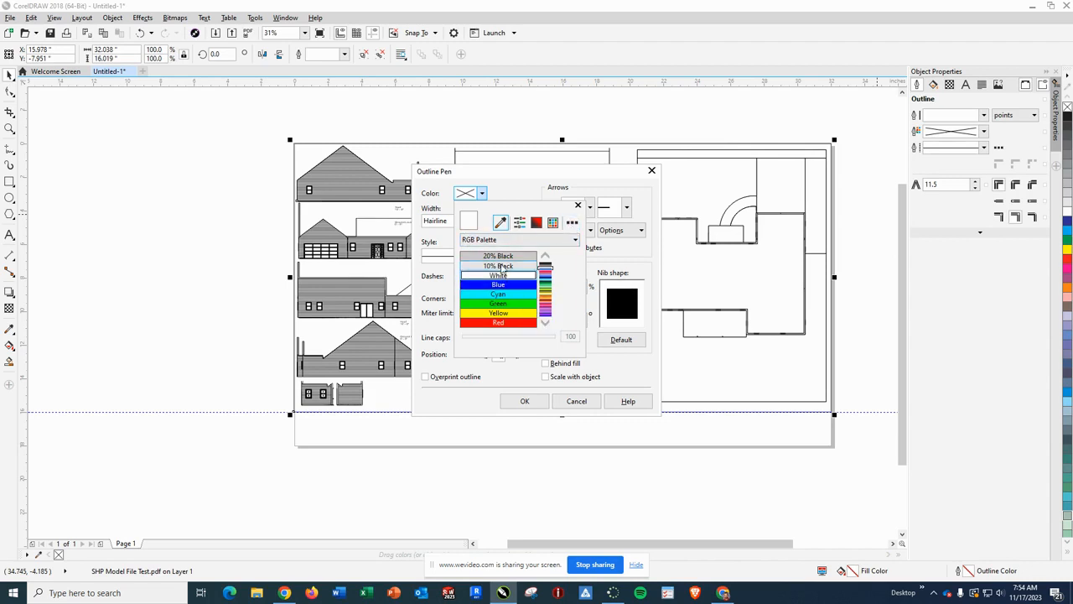
{"action": "left_click", "coordinate": [572, 222]}
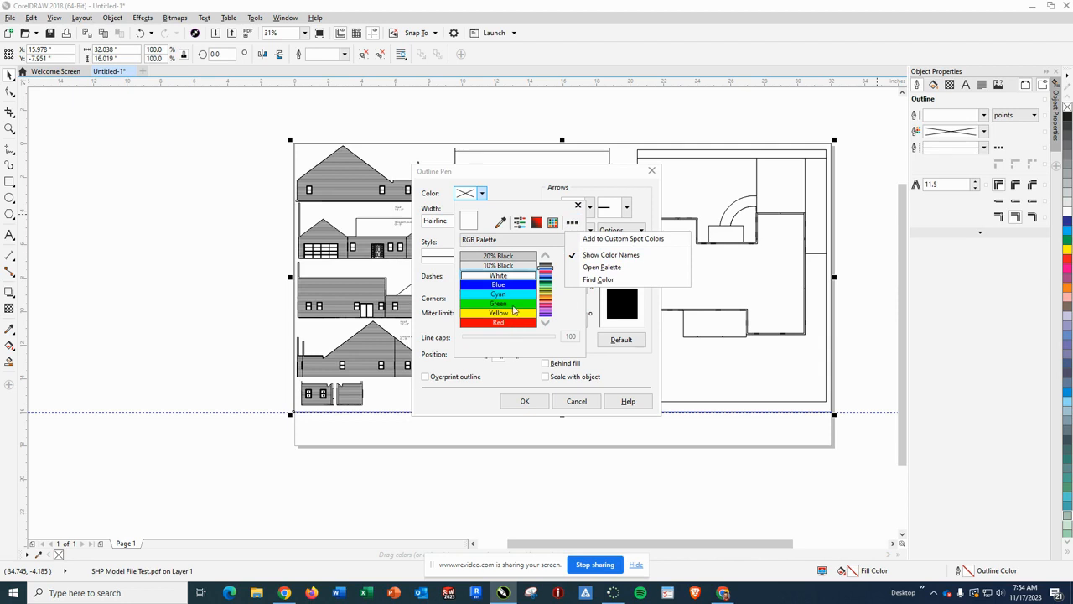
{"action": "left_click", "coordinate": [497, 286]}
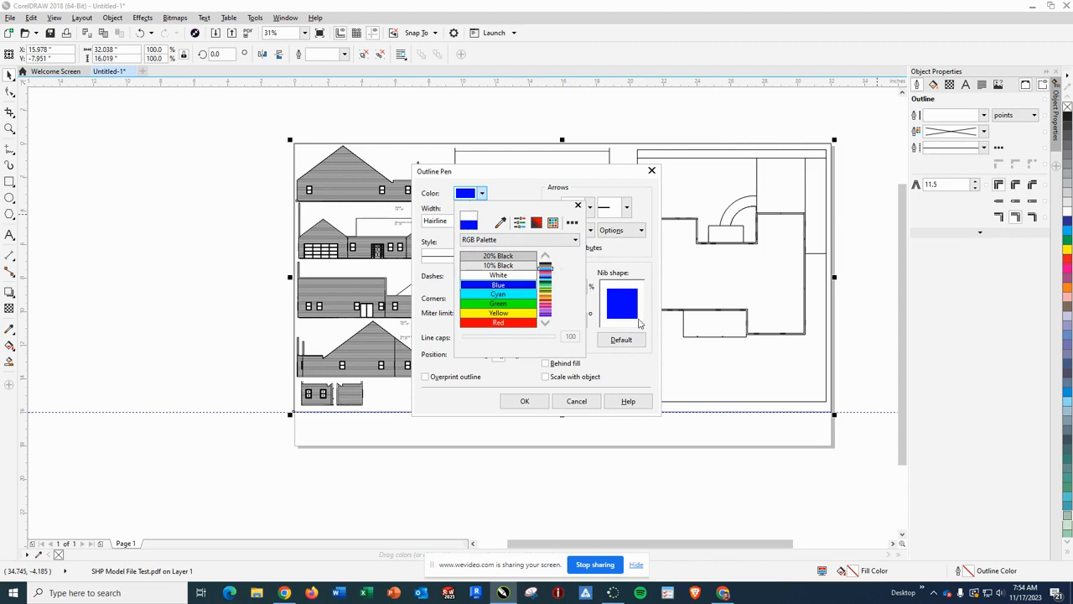
{"action": "left_click", "coordinate": [503, 373]}
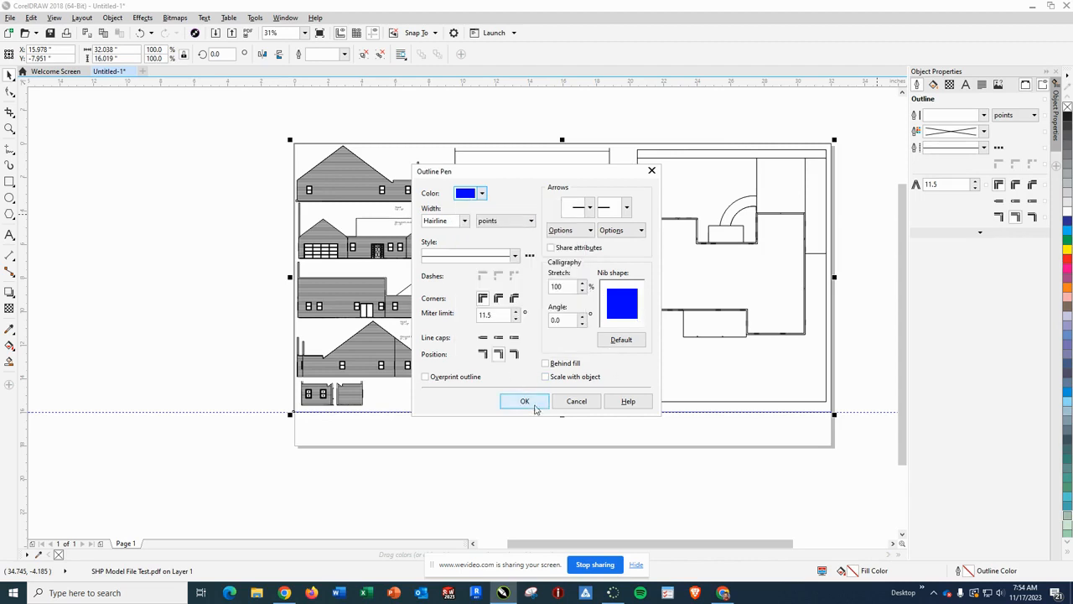
{"action": "left_click", "coordinate": [524, 400]}
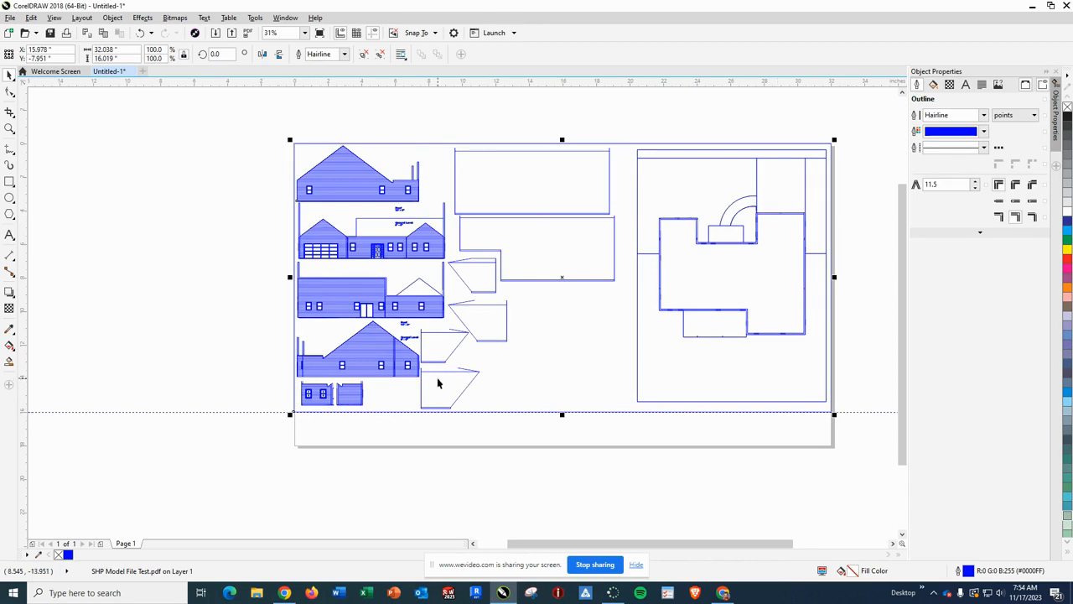
{"action": "left_click", "coordinate": [193, 292]}
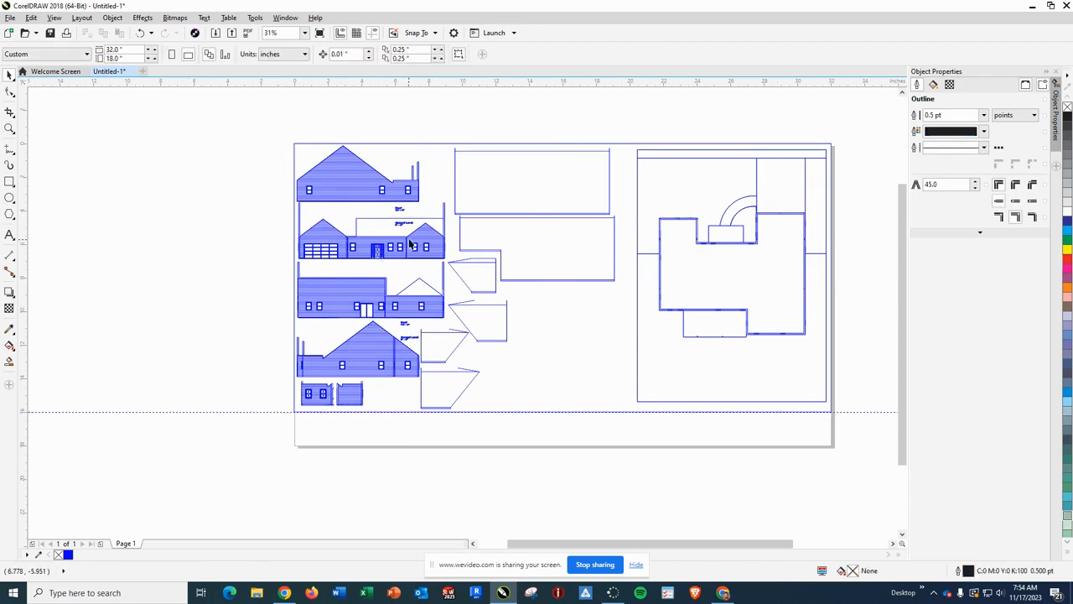
Ungroup all objects in the imported drawing and clear the selection
{"action": "scroll", "coordinate": [411, 216], "scroll_direction": "down", "scroll_amount": 2}
{"action": "scroll", "coordinate": [411, 217], "scroll_direction": "up", "scroll_amount": 4}
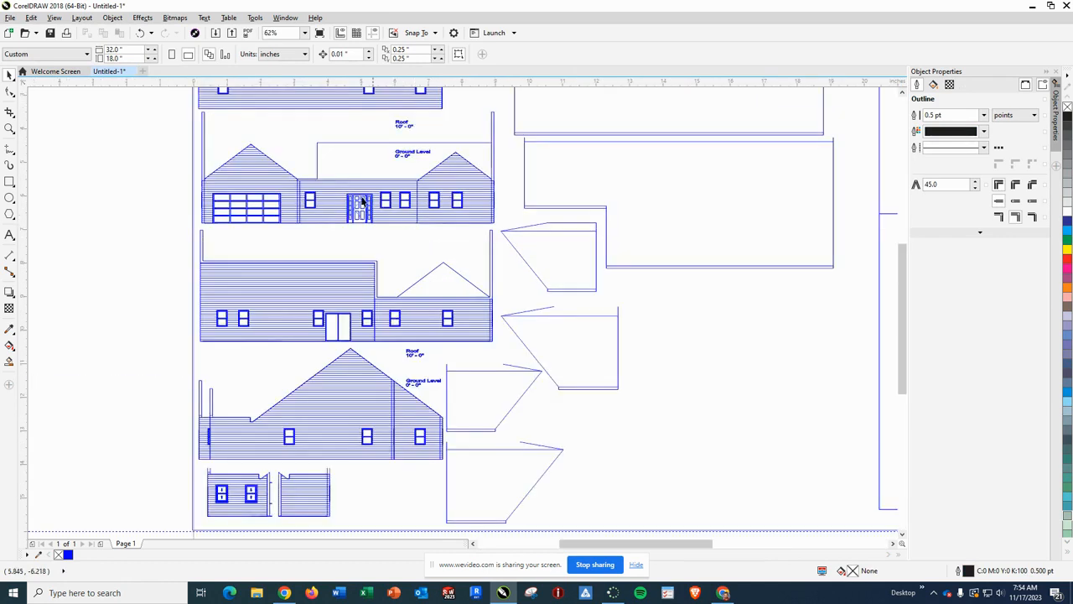
{"action": "left_click", "coordinate": [338, 205]}
{"action": "right_click", "coordinate": [337, 202]}
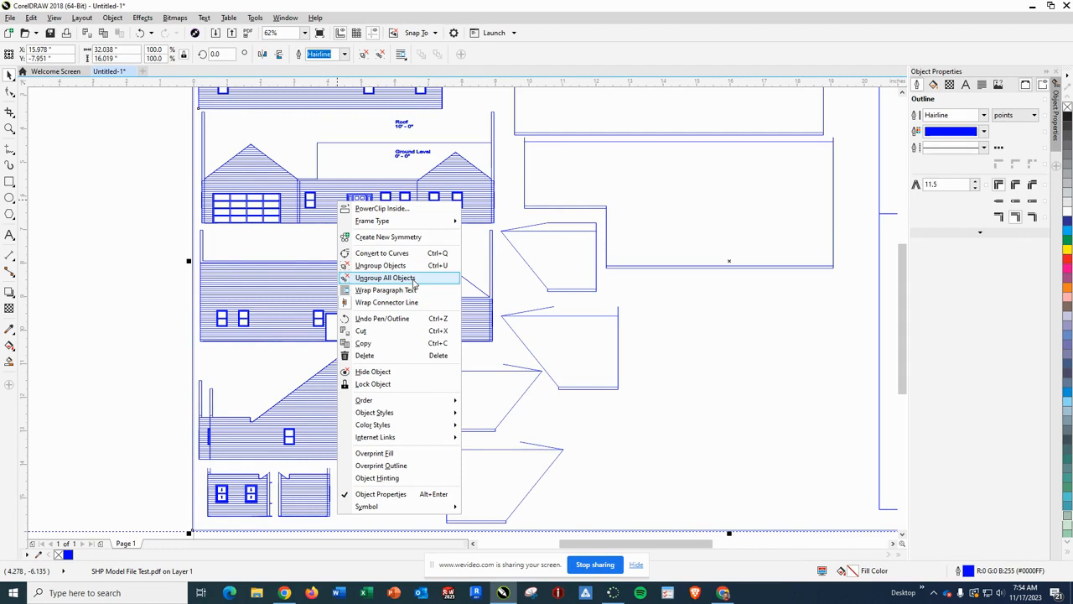
{"action": "left_click", "coordinate": [414, 279]}
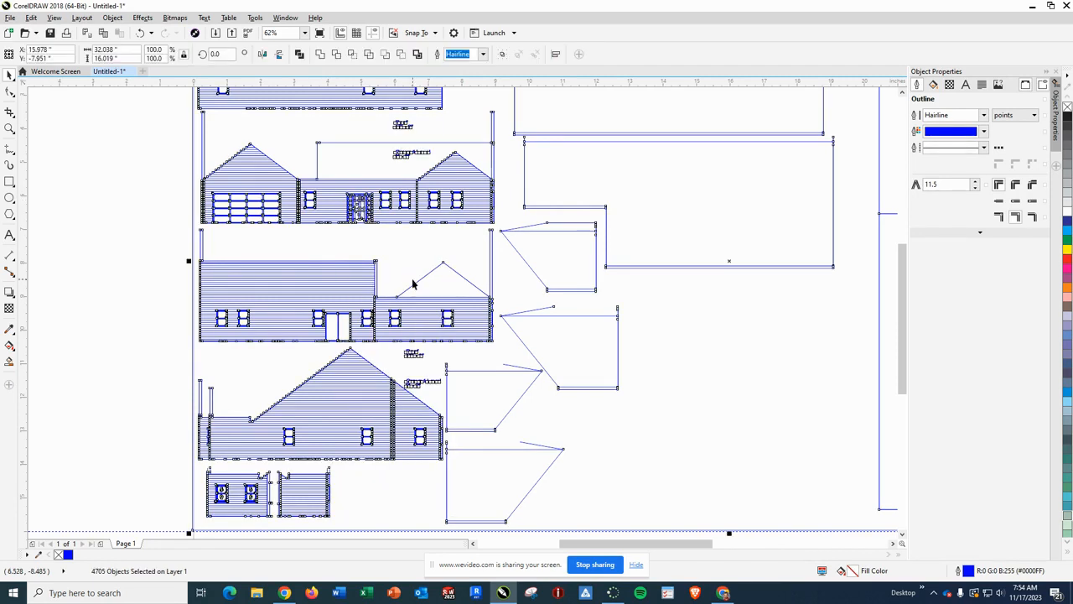
{"action": "left_click", "coordinate": [144, 220]}
Delete the "Ground Level 0' - 0"" label above the elevation with the garage door
{"action": "scroll", "coordinate": [411, 143], "scroll_direction": "down", "scroll_amount": 3}
{"action": "scroll", "coordinate": [410, 144], "scroll_direction": "up", "scroll_amount": 5}
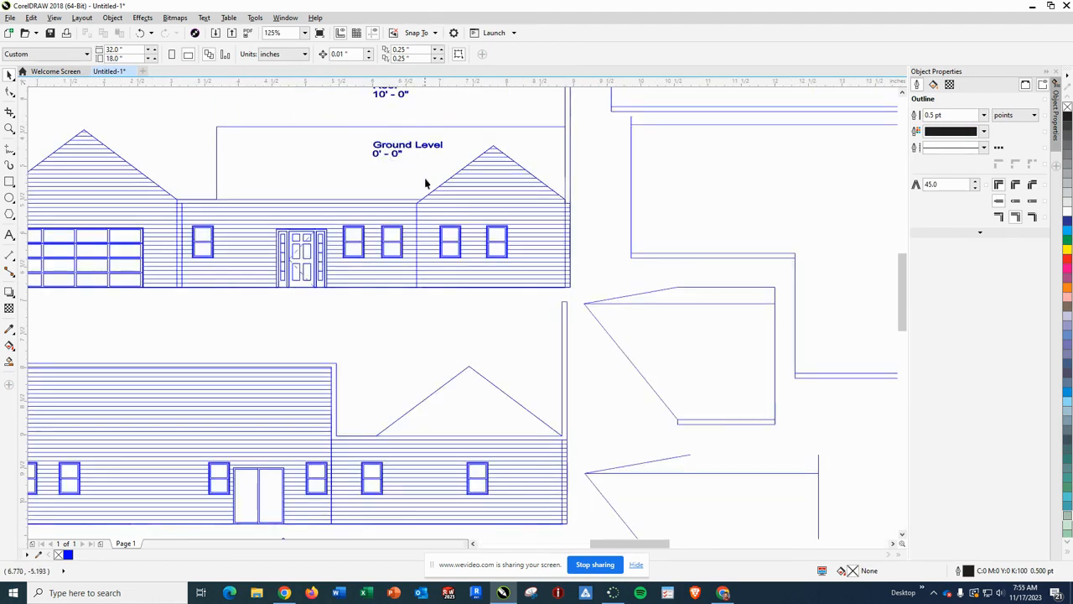
{"action": "scroll", "coordinate": [429, 170], "scroll_direction": "up", "scroll_amount": 2}
{"action": "left_click_drag", "start_coordinate": [304, 102], "coordinate": [469, 162]}
{"action": "left_click", "coordinate": [461, 164]}
{"action": "scroll", "coordinate": [460, 162], "scroll_direction": "up", "scroll_amount": 3}
{"action": "scroll", "coordinate": [460, 162], "scroll_direction": "down", "scroll_amount": 6}
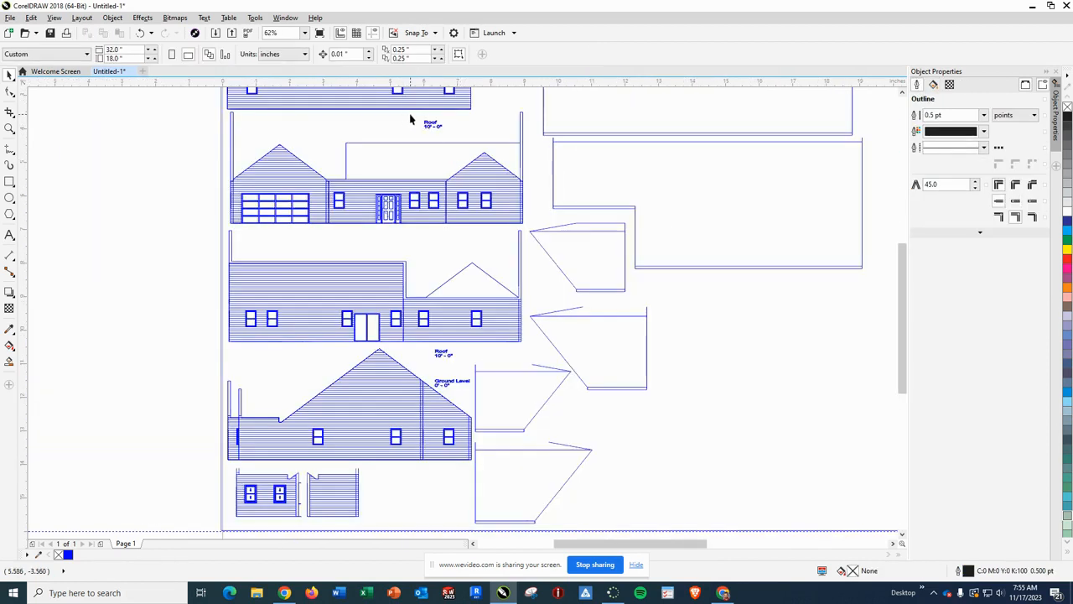
Delete the Roof label above the garage elevation and the Roof and Ground Level labels beside the lower gable elevation
{"action": "left_click", "coordinate": [449, 135]}
{"action": "key", "text": "Delete"}
{"action": "mouse_move", "coordinate": [478, 385]}
{"action": "left_mouse_down"}
{"action": "mouse_move", "coordinate": [477, 371]}
{"action": "mouse_move", "coordinate": [478, 391]}
{"action": "left_mouse_up"}
{"action": "key", "text": "Delete"}
{"action": "key", "text": "Delete"}
{"action": "scroll", "coordinate": [445, 366], "scroll_direction": "up", "scroll_amount": 2}
{"action": "scroll", "coordinate": [445, 363], "scroll_direction": "down", "scroll_amount": 4}
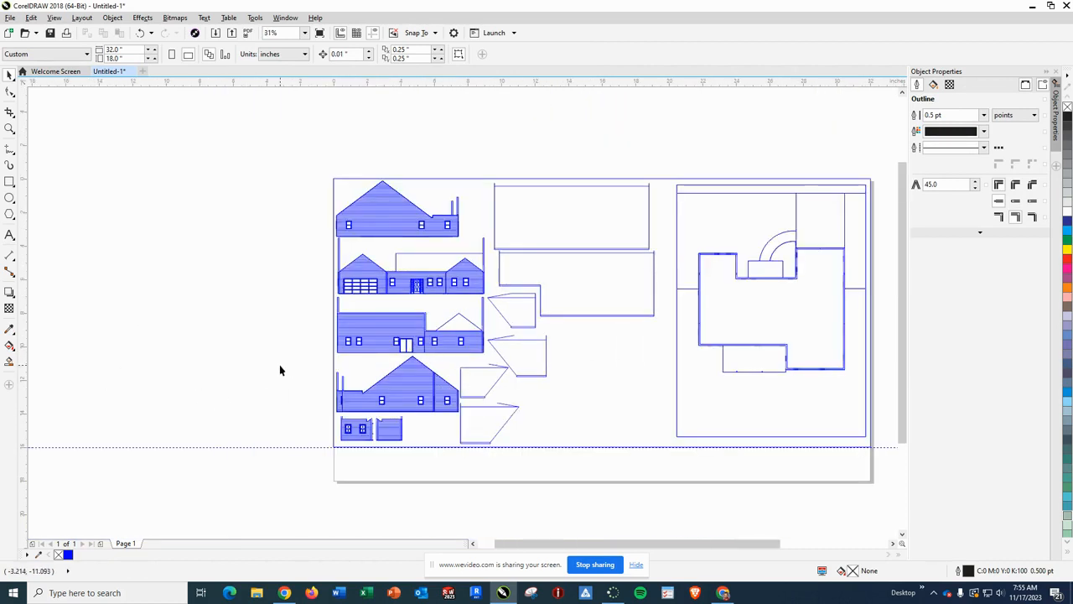
Delete the narrow wall strip with its upright post and partial window at the left end of the lower gable elevation
{"action": "scroll", "coordinate": [334, 407], "scroll_direction": "up", "scroll_amount": 2}
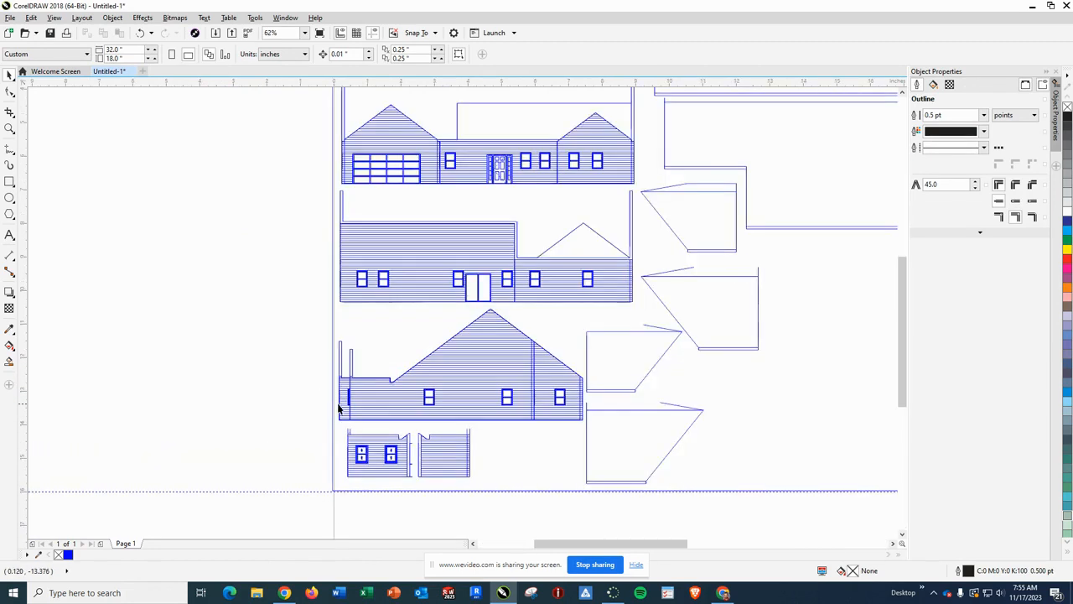
{"action": "scroll", "coordinate": [336, 408], "scroll_direction": "up", "scroll_amount": 6}
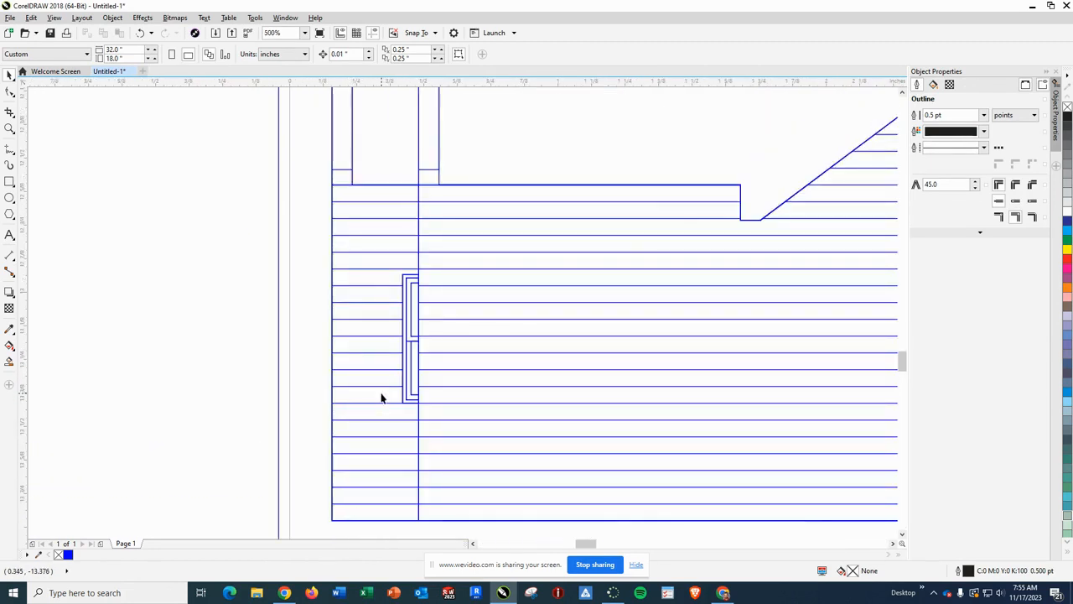
{"action": "scroll", "coordinate": [384, 394], "scroll_direction": "down", "scroll_amount": 2}
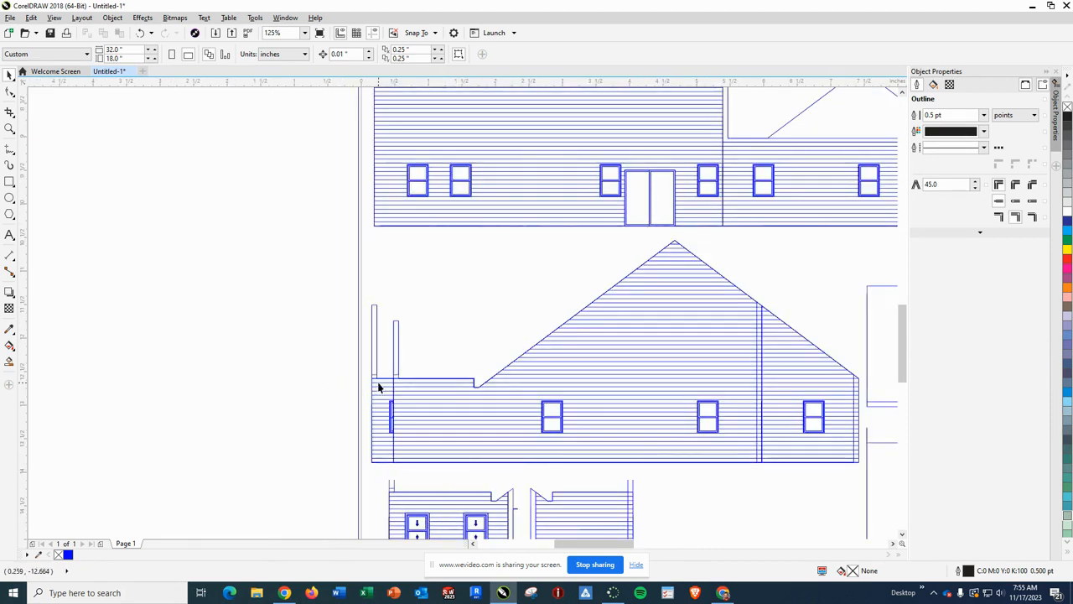
{"action": "left_click_drag", "start_coordinate": [366, 284], "coordinate": [395, 481]}
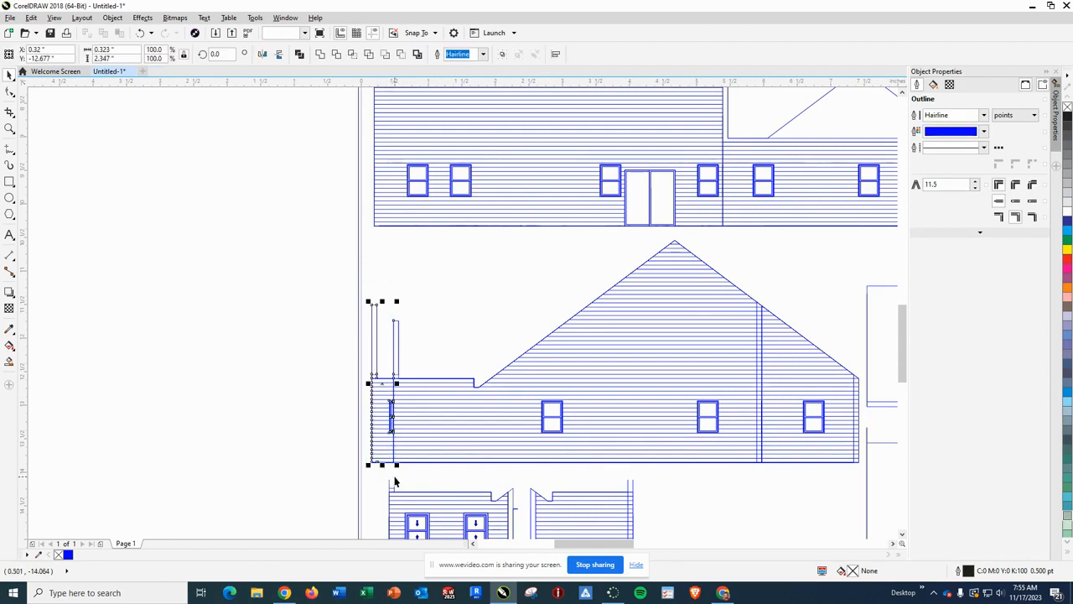
{"action": "key", "text": "Delete"}
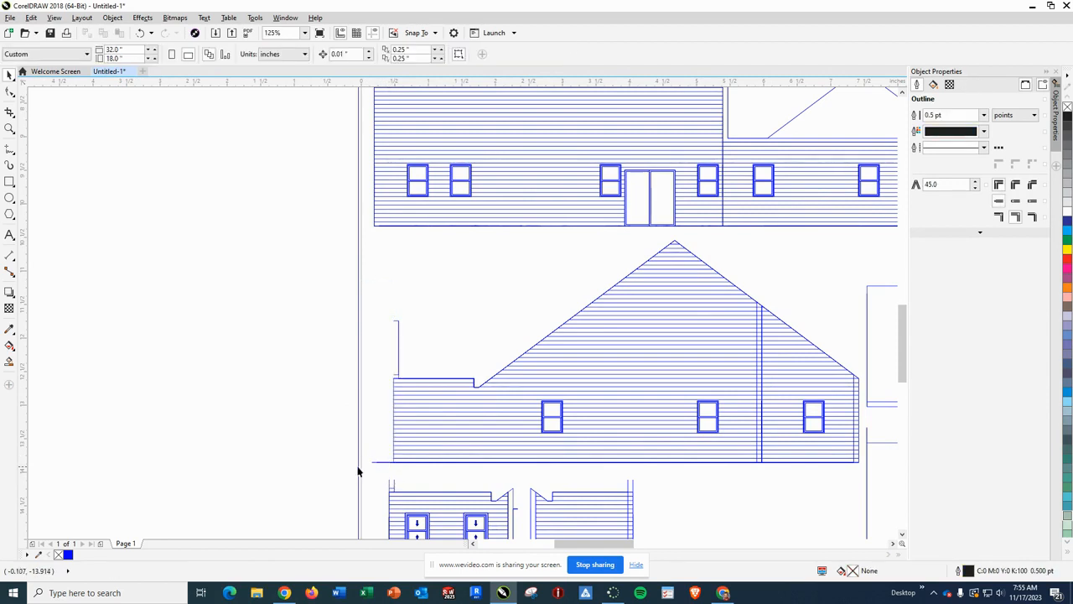
Delete the baseline segments extending past the lower gable elevation's left wall and the leftover post lines above its low wing
{"action": "left_click", "coordinate": [377, 466]}
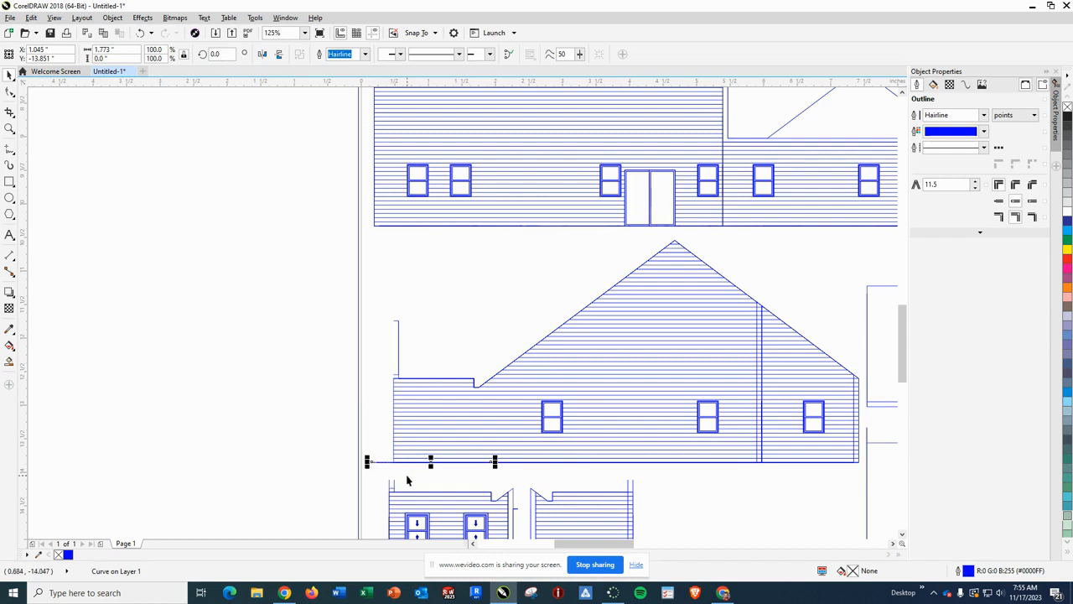
{"action": "left_click", "coordinate": [407, 479]}
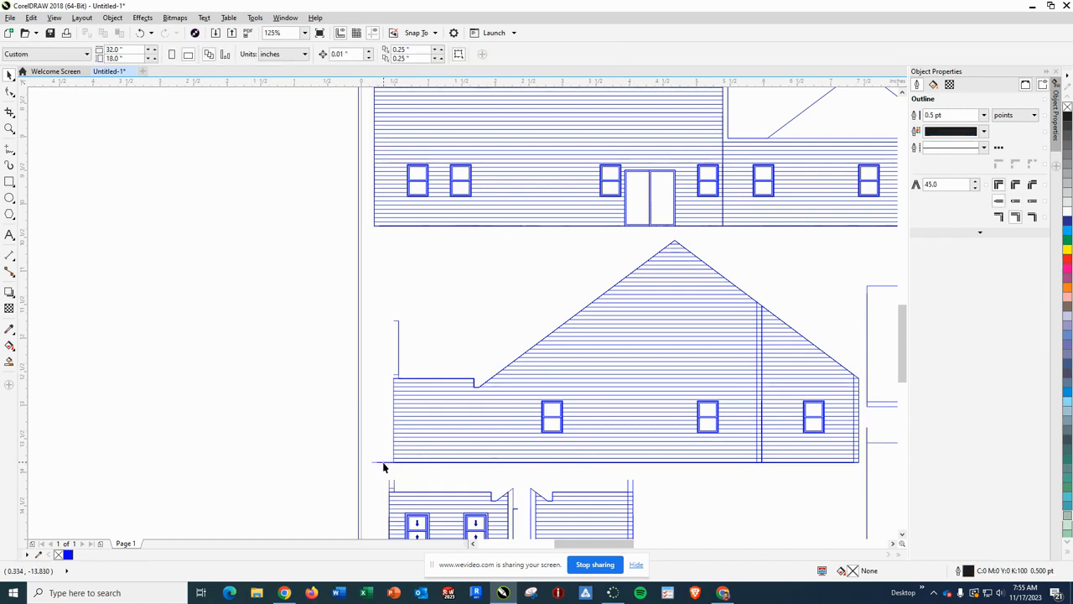
{"action": "left_click", "coordinate": [383, 462]}
{"action": "key", "text": "Delete"}
{"action": "left_click", "coordinate": [385, 462]}
{"action": "key", "text": "Delete"}
{"action": "left_click", "coordinate": [386, 463]}
{"action": "key", "text": "Delete"}
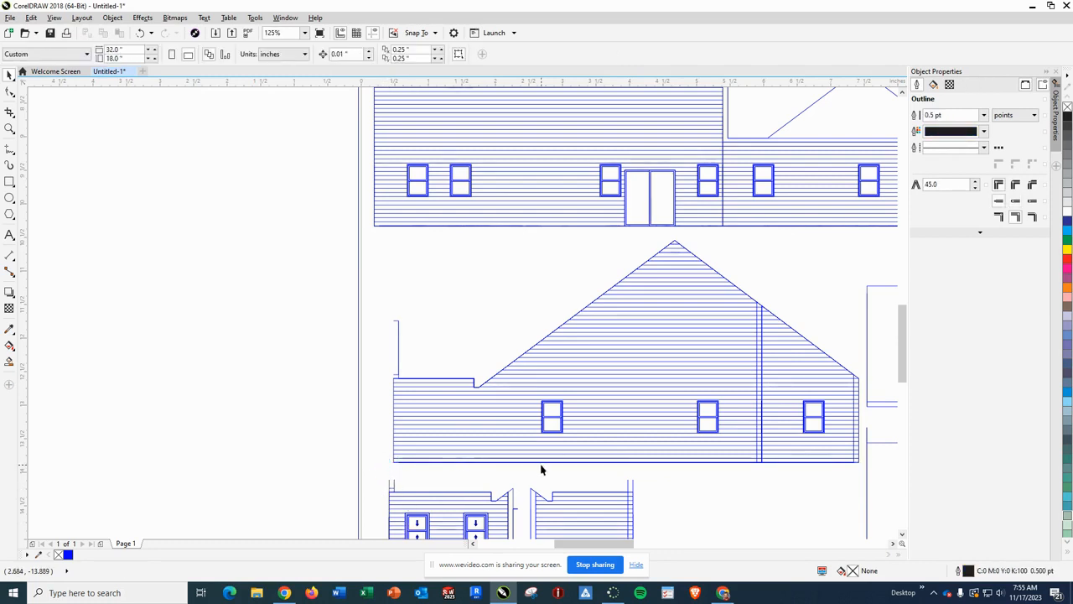
{"action": "left_click_drag", "start_coordinate": [408, 341], "coordinate": [408, 382]}
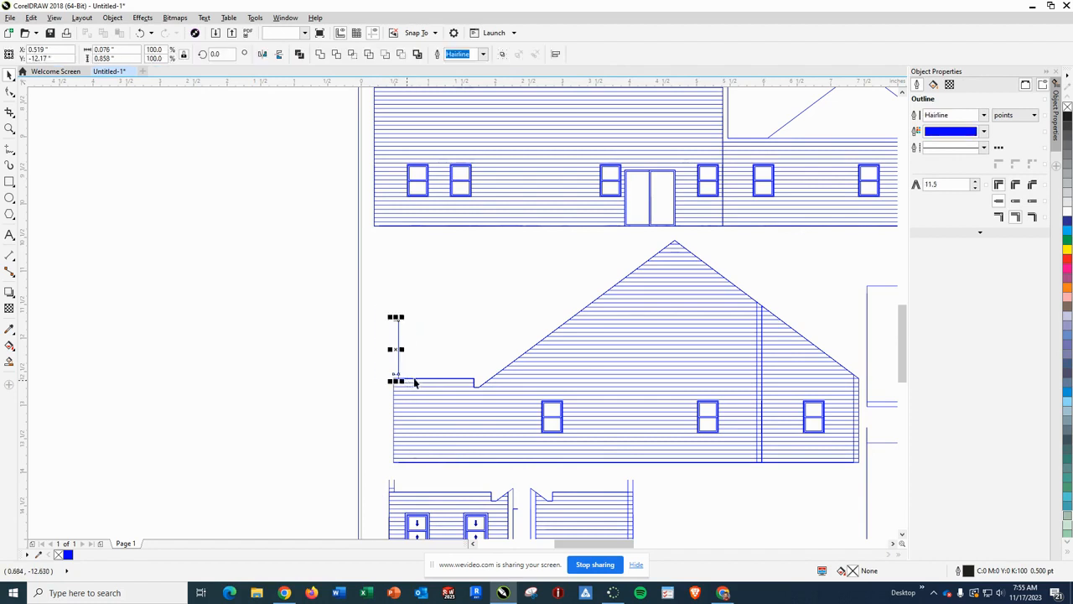
{"action": "key", "text": "Delete"}
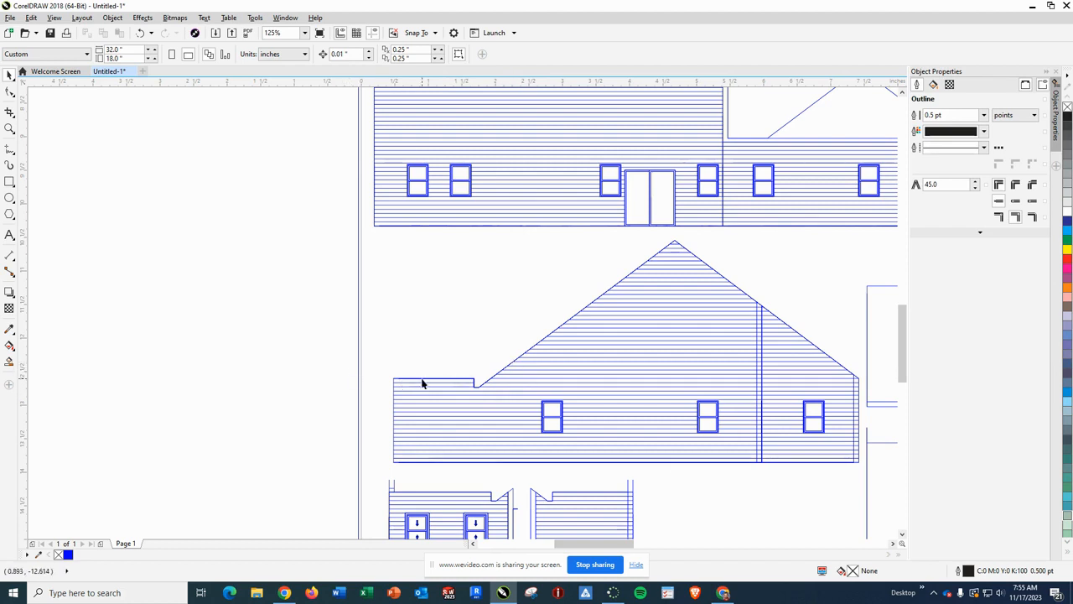
Delete the inner vertical corner line near the right end of the lower gable elevation
{"action": "scroll", "coordinate": [512, 436], "scroll_direction": "down", "scroll_amount": 2}
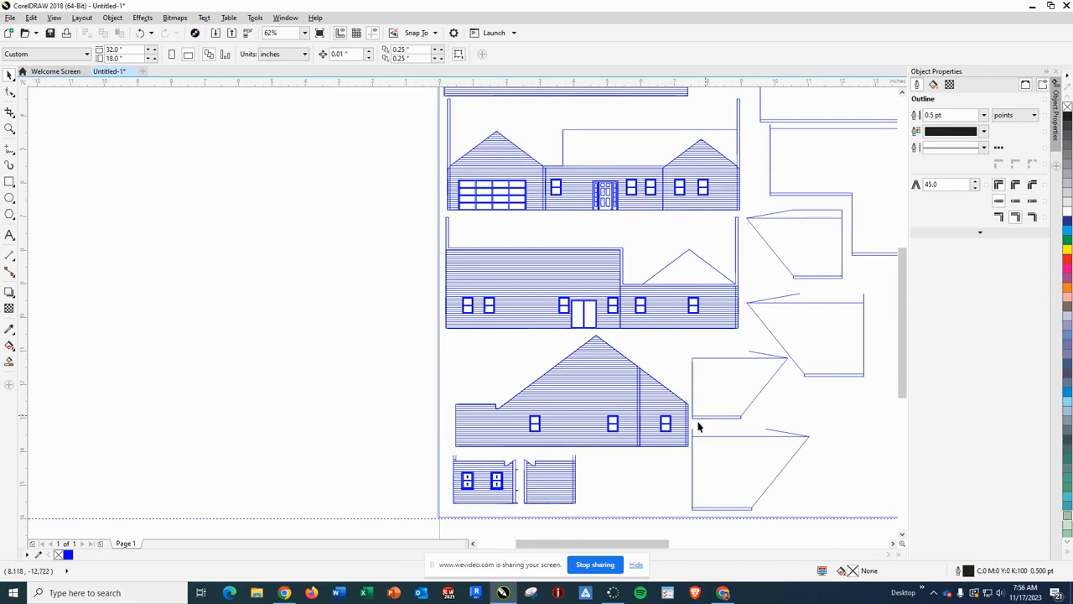
{"action": "scroll", "coordinate": [734, 433], "scroll_direction": "down", "scroll_amount": 2}
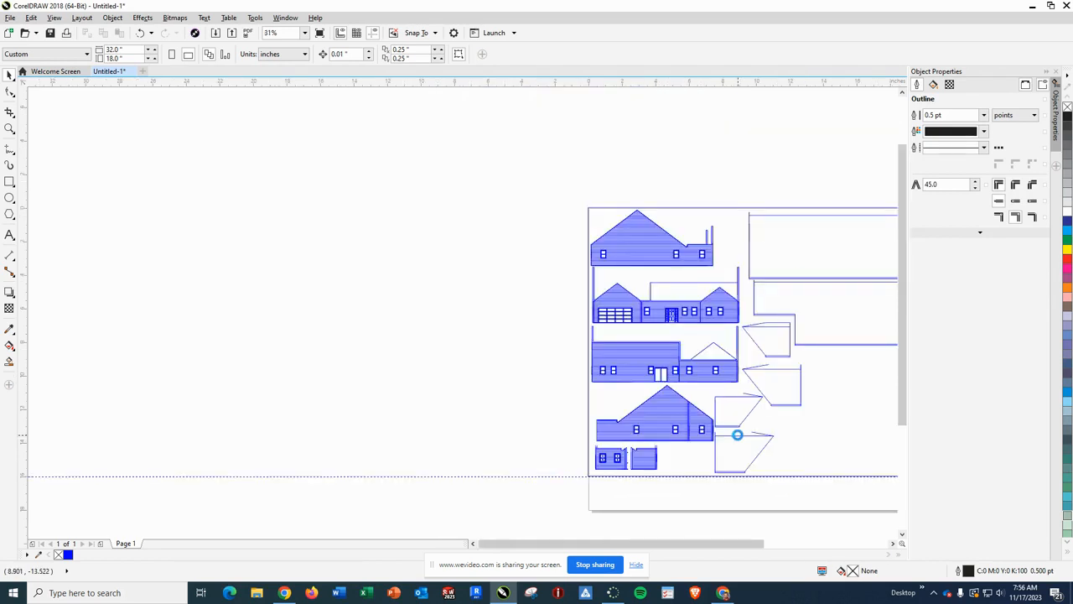
{"action": "scroll", "coordinate": [635, 403], "scroll_direction": "up", "scroll_amount": 4}
{"action": "scroll", "coordinate": [630, 371], "scroll_direction": "up", "scroll_amount": 2}
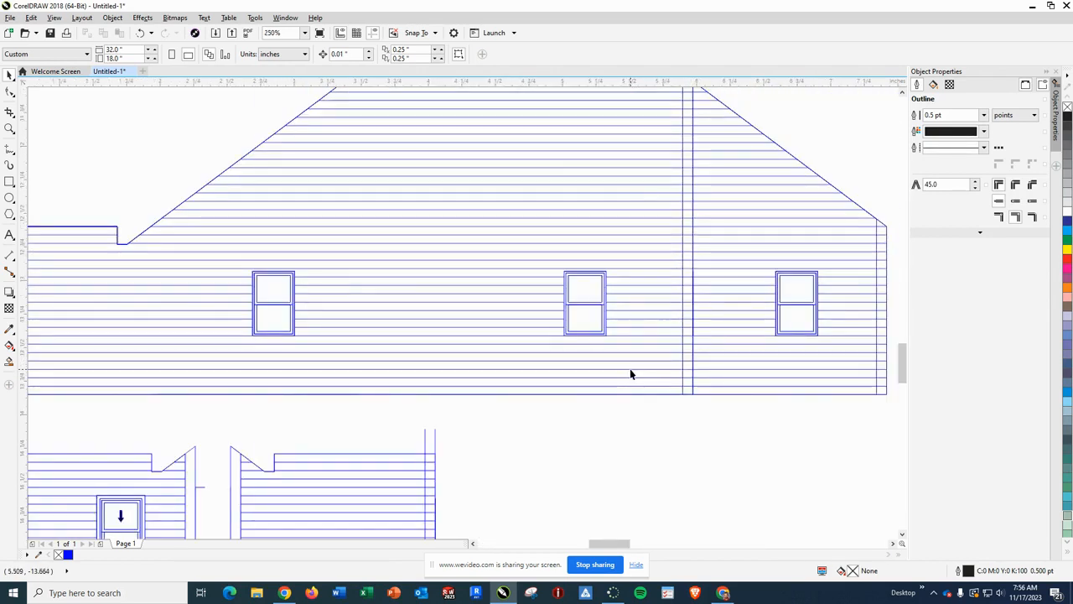
{"action": "scroll", "coordinate": [654, 327], "scroll_direction": "down", "scroll_amount": 2}
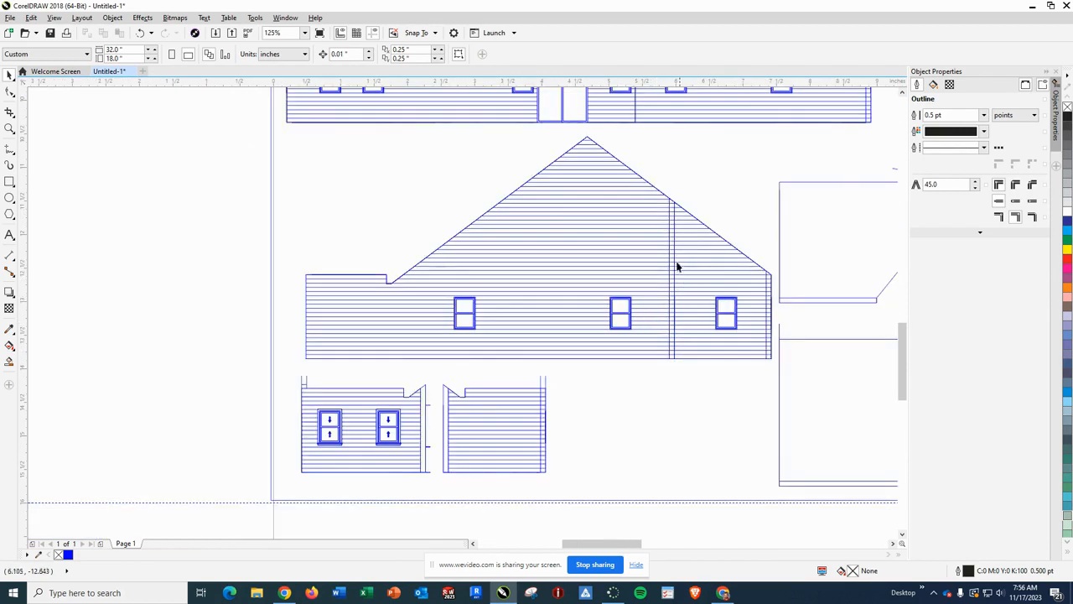
{"action": "scroll", "coordinate": [762, 328], "scroll_direction": "down", "scroll_amount": 2}
{"action": "scroll", "coordinate": [763, 323], "scroll_direction": "up", "scroll_amount": 4}
{"action": "scroll", "coordinate": [763, 321], "scroll_direction": "up", "scroll_amount": 2}
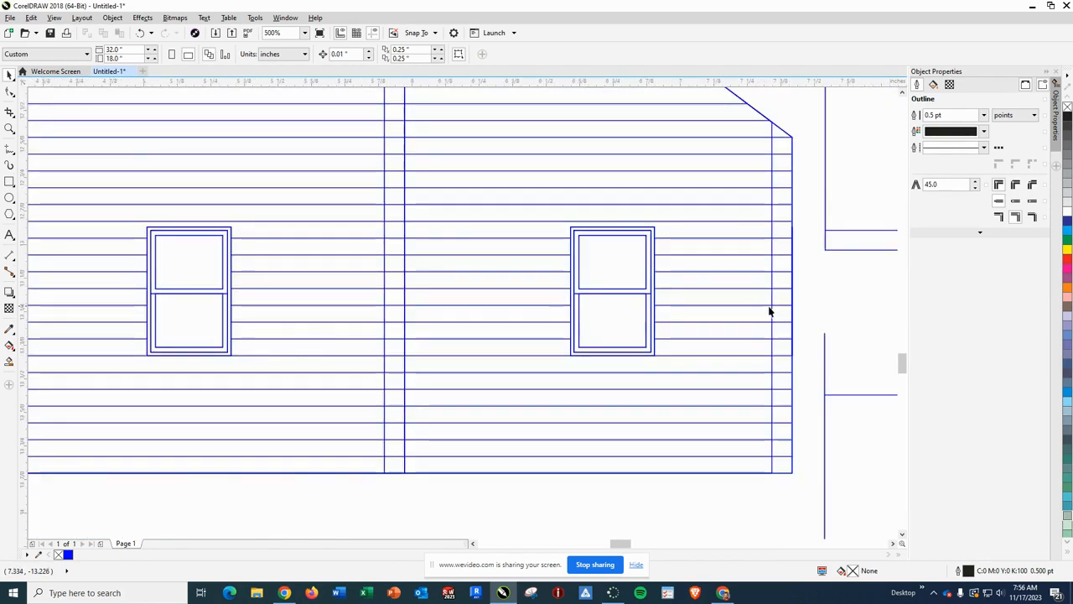
{"action": "left_click", "coordinate": [772, 310]}
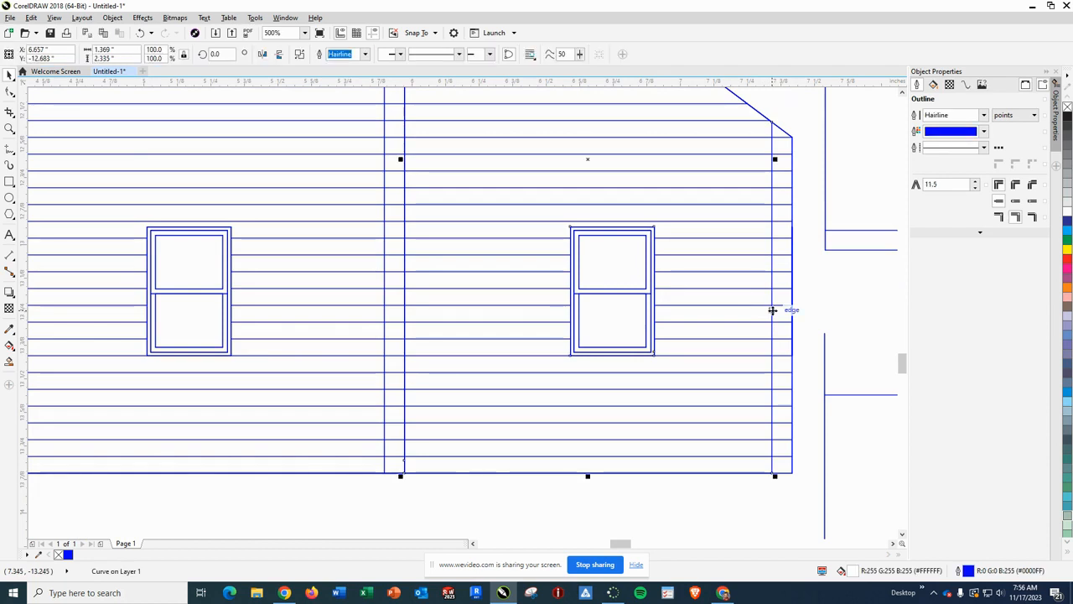
{"action": "key", "text": "Escape"}
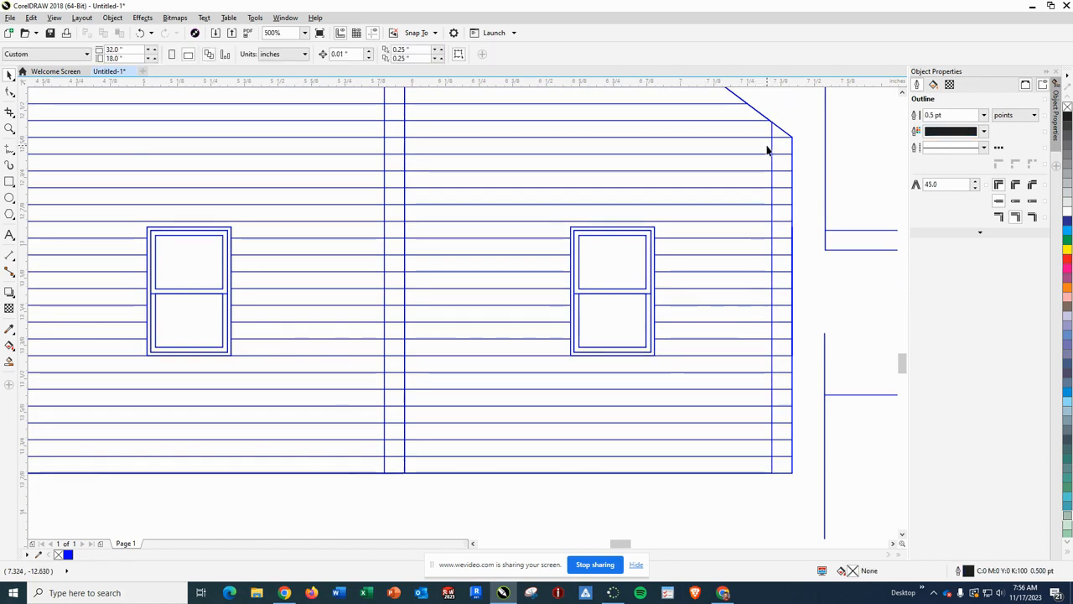
{"action": "left_click", "coordinate": [770, 147]}
{"action": "key", "text": "Delete"}
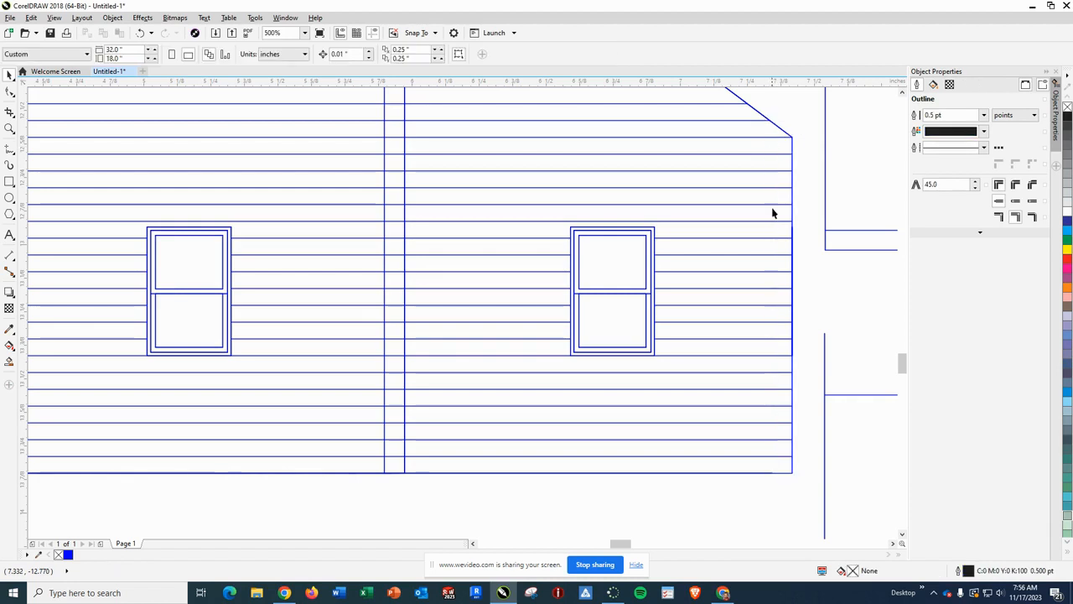
Delete the extra vertical trim line beside the seam between the two right-hand windows of the lower gable elevation
{"action": "scroll", "coordinate": [568, 238], "scroll_direction": "down", "scroll_amount": 2}
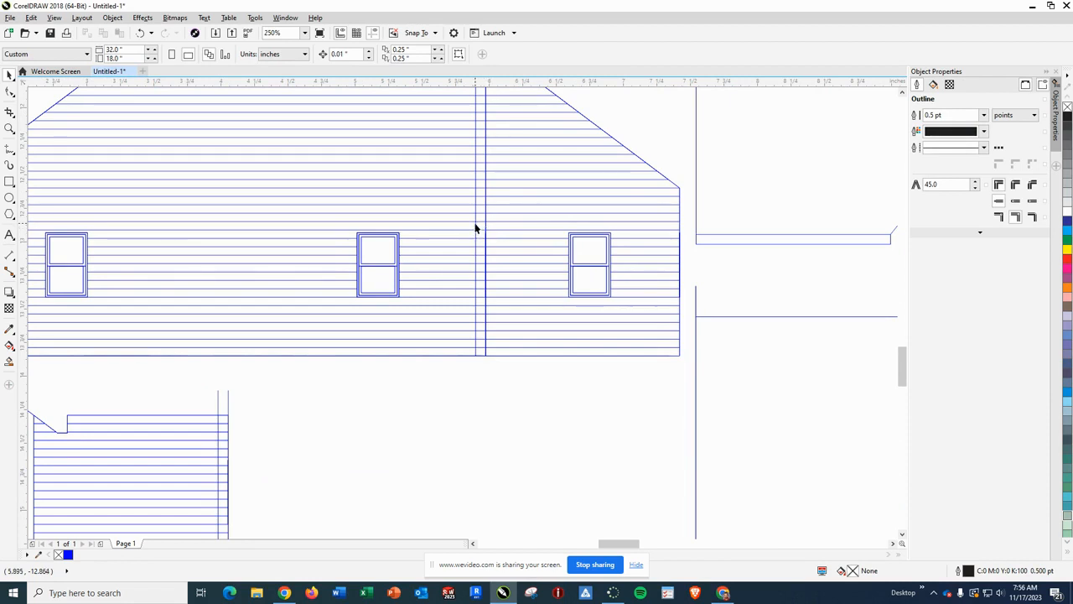
{"action": "left_click", "coordinate": [475, 227]}
{"action": "left_click", "coordinate": [472, 242]}
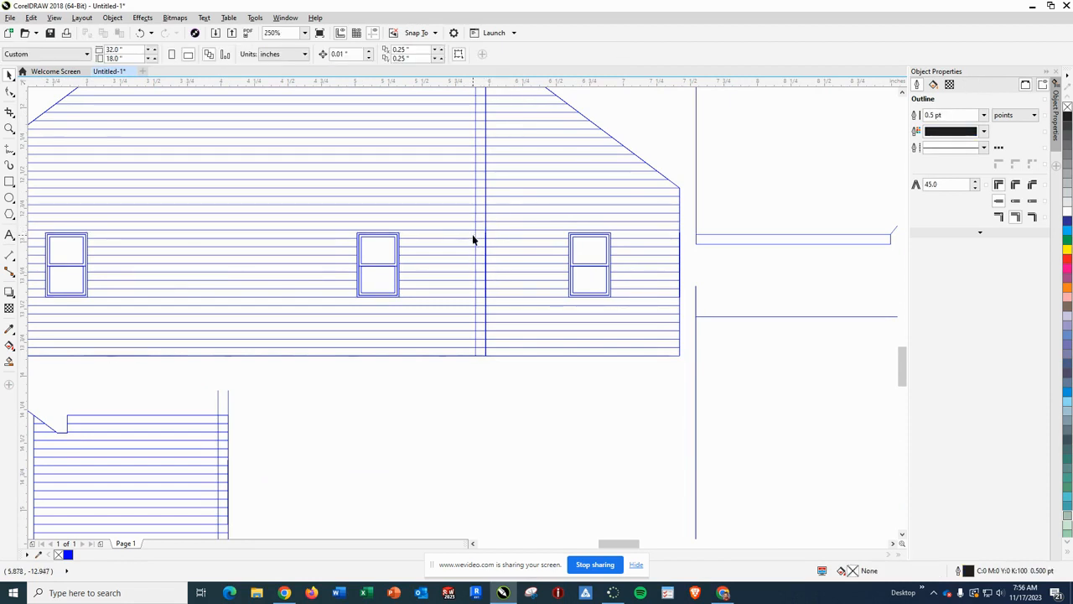
{"action": "left_click", "coordinate": [476, 237]}
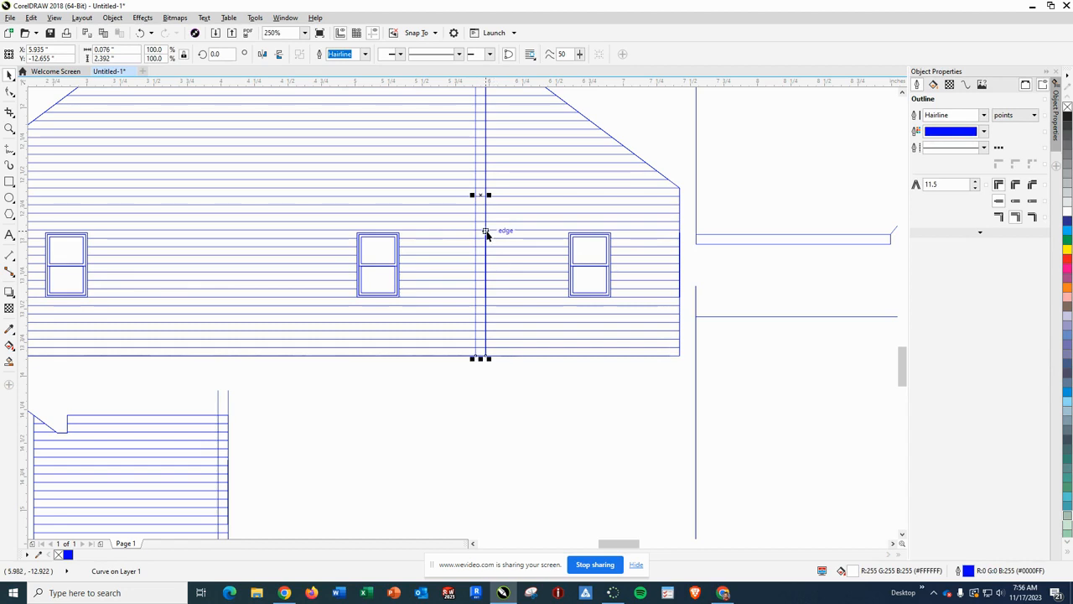
{"action": "key", "text": "Delete"}
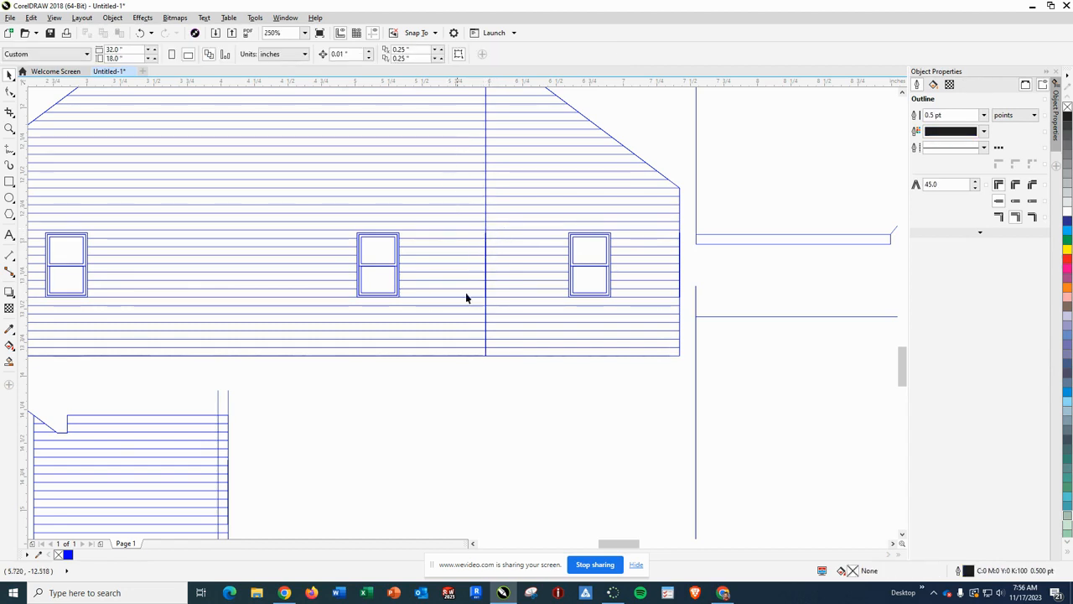
Examine the lower gable elevation's siding, outer edges and windows for remaining stray lines
{"action": "scroll", "coordinate": [493, 417], "scroll_direction": "up", "scroll_amount": 2}
{"action": "scroll", "coordinate": [493, 416], "scroll_direction": "down", "scroll_amount": 4}
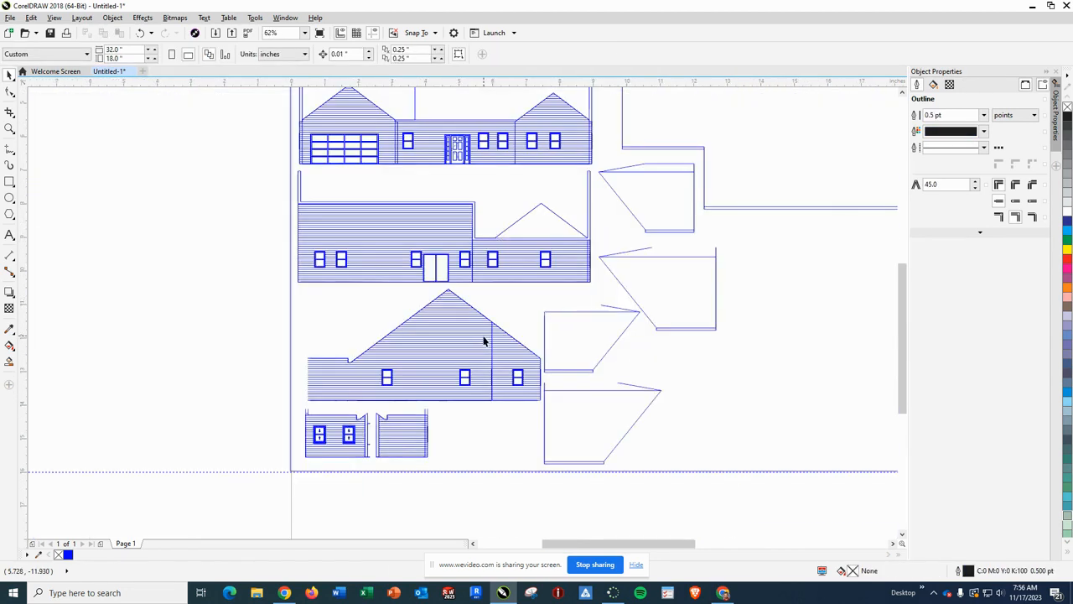
{"action": "scroll", "coordinate": [483, 340], "scroll_direction": "up", "scroll_amount": 2}
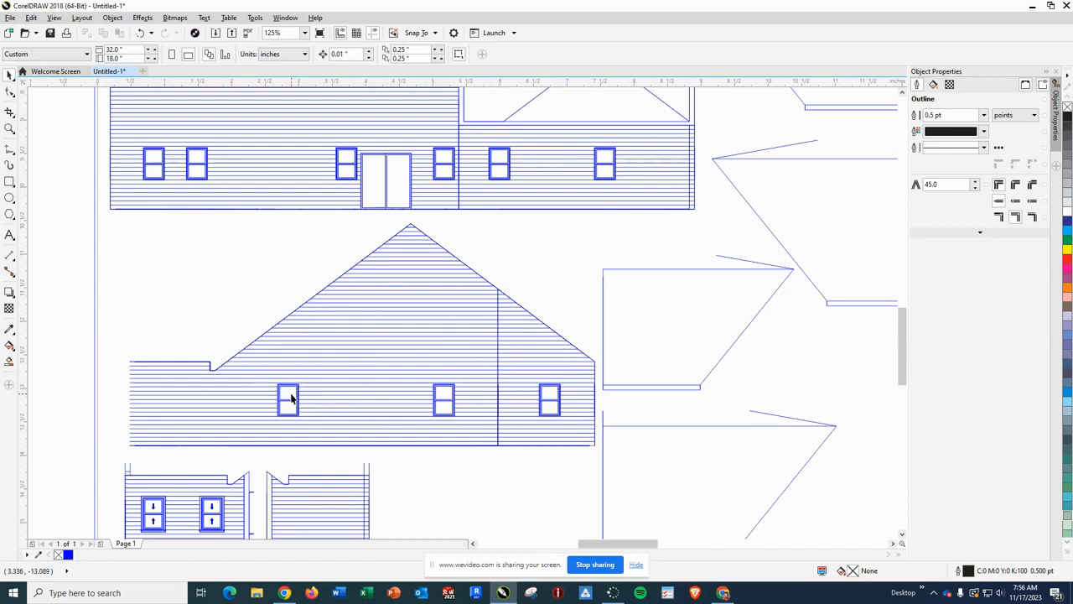
{"action": "scroll", "coordinate": [153, 390], "scroll_direction": "down", "scroll_amount": 2}
{"action": "scroll", "coordinate": [150, 404], "scroll_direction": "up", "scroll_amount": 4}
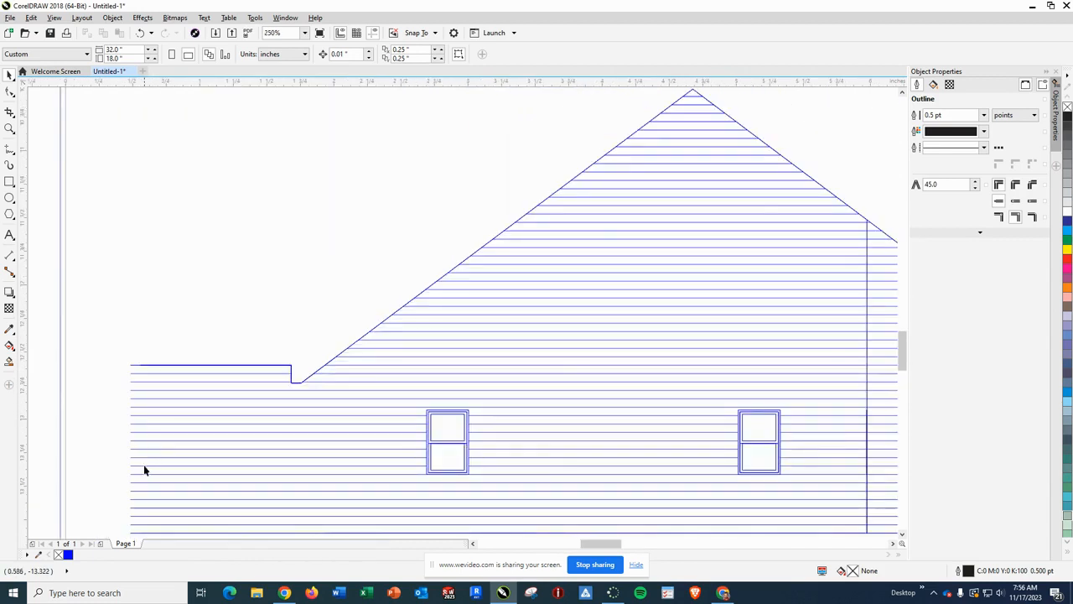
{"action": "scroll", "coordinate": [143, 469], "scroll_direction": "down", "scroll_amount": 2}
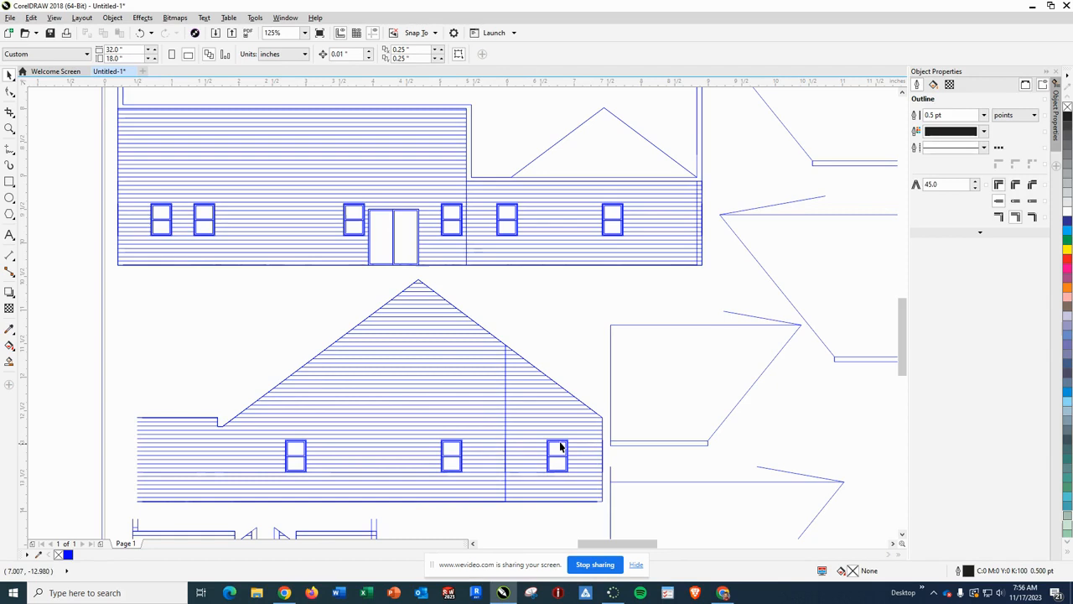
{"action": "scroll", "coordinate": [349, 224], "scroll_direction": "down", "scroll_amount": 2}
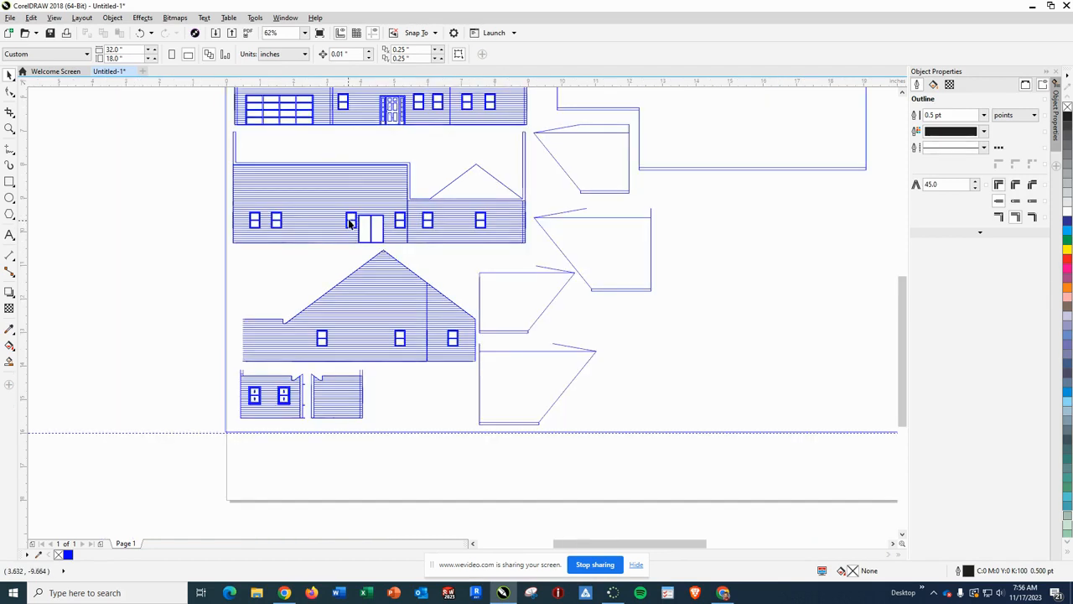
Delete the horizontal roof line above the double-door elevation's tall wall and the upright post lines at its left end
{"action": "scroll", "coordinate": [255, 148], "scroll_direction": "up", "scroll_amount": 2}
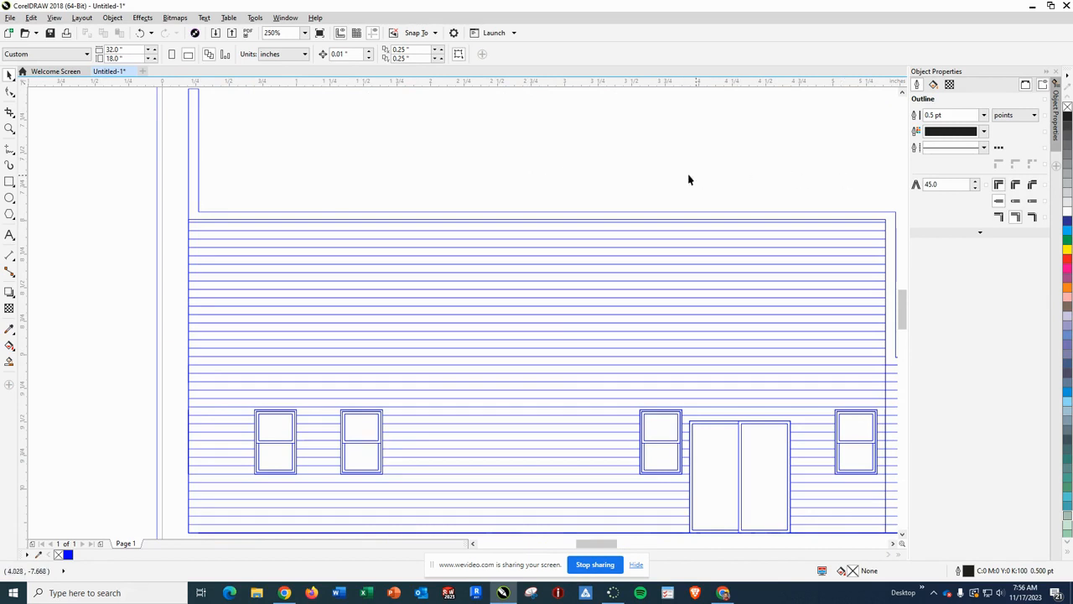
{"action": "left_click", "coordinate": [416, 212]}
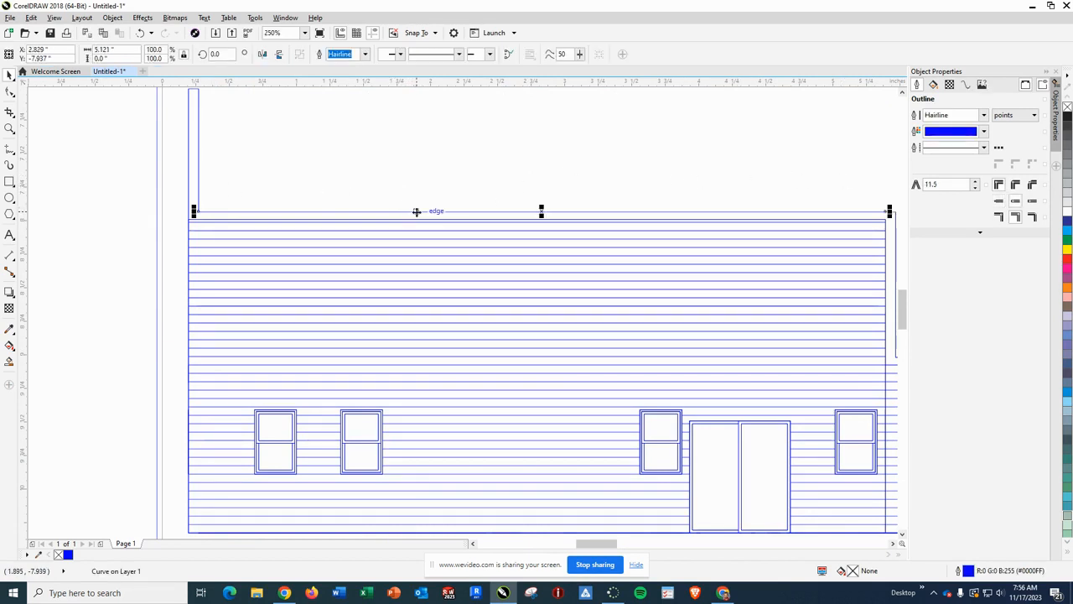
{"action": "key", "text": "Delete"}
{"action": "left_click", "coordinate": [198, 204]}
{"action": "key", "text": "Delete"}
{"action": "left_click", "coordinate": [188, 201]}
{"action": "key", "text": "Delete"}
{"action": "scroll", "coordinate": [225, 193], "scroll_direction": "up", "scroll_amount": 1}
{"action": "scroll", "coordinate": [226, 185], "scroll_direction": "down", "scroll_amount": 2}
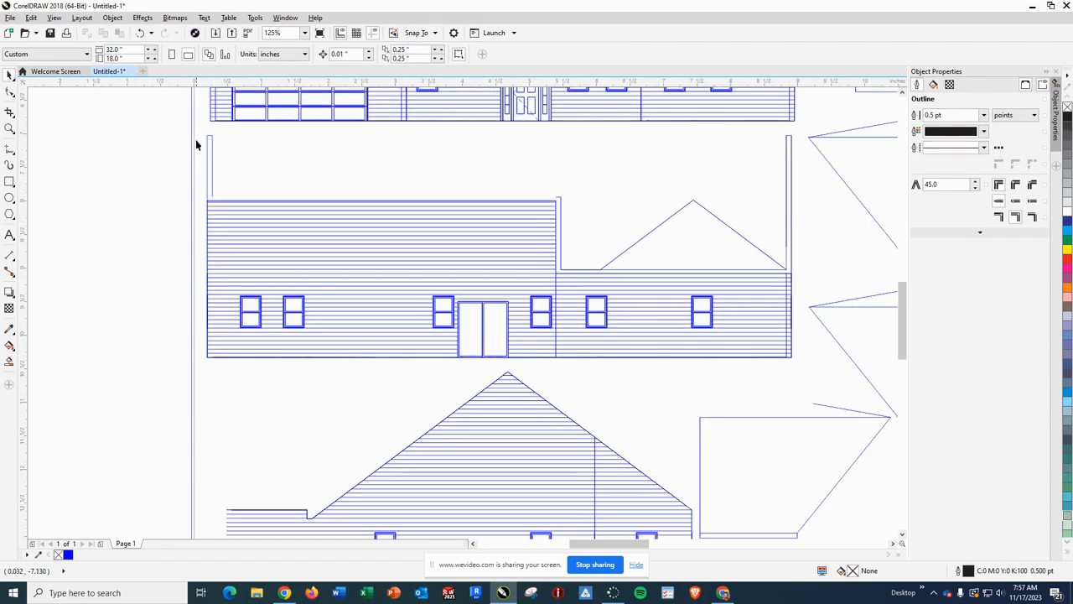
{"action": "left_click_drag", "start_coordinate": [200, 130], "coordinate": [220, 208]}
{"action": "key", "text": "Delete"}
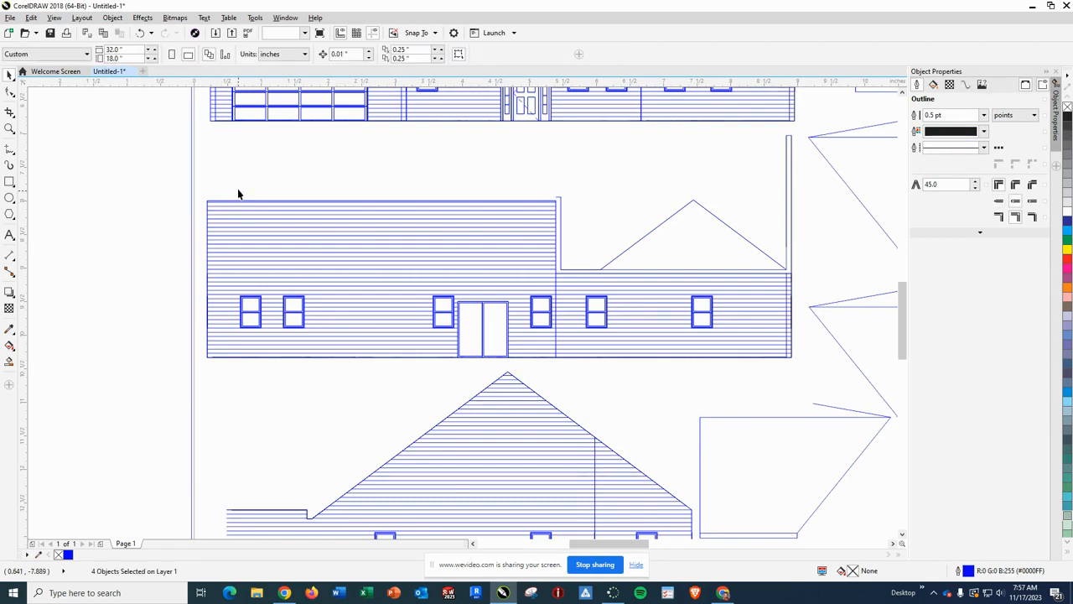
Delete the vertical roof-edge lines beside the tall wall of the double-door elevation and a line segment at their foot
{"action": "left_click_drag", "start_coordinate": [553, 191], "coordinate": [575, 273]}
{"action": "key", "text": "Delete"}
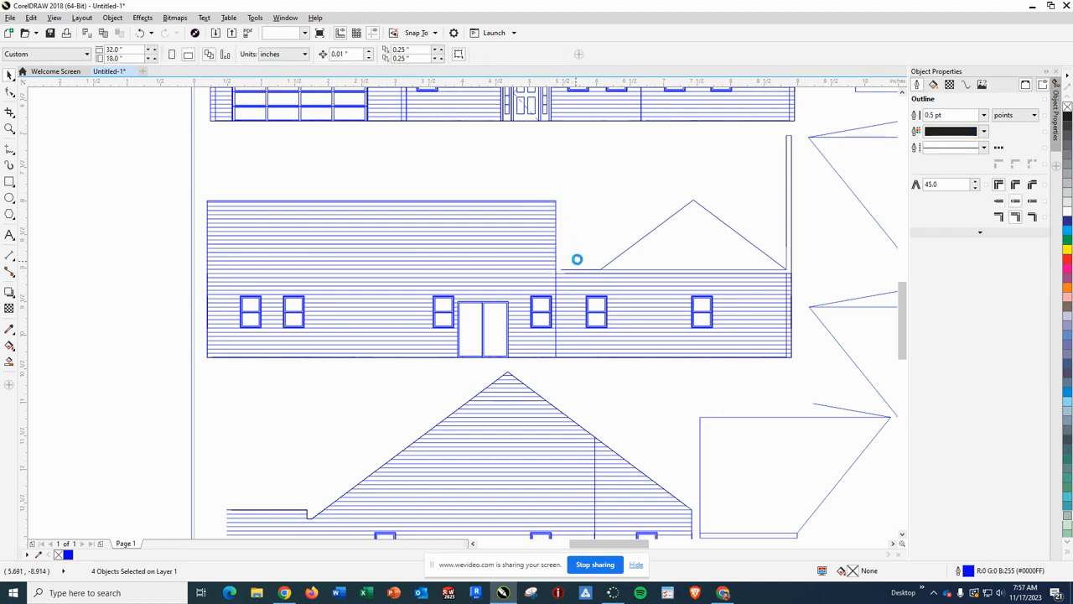
{"action": "left_click", "coordinate": [592, 271]}
{"action": "key", "text": "Delete"}
Delete the two sloped gable lines above the lower wing of the double-door elevation
{"action": "left_click", "coordinate": [627, 255]}
{"action": "left_click", "coordinate": [668, 234]}
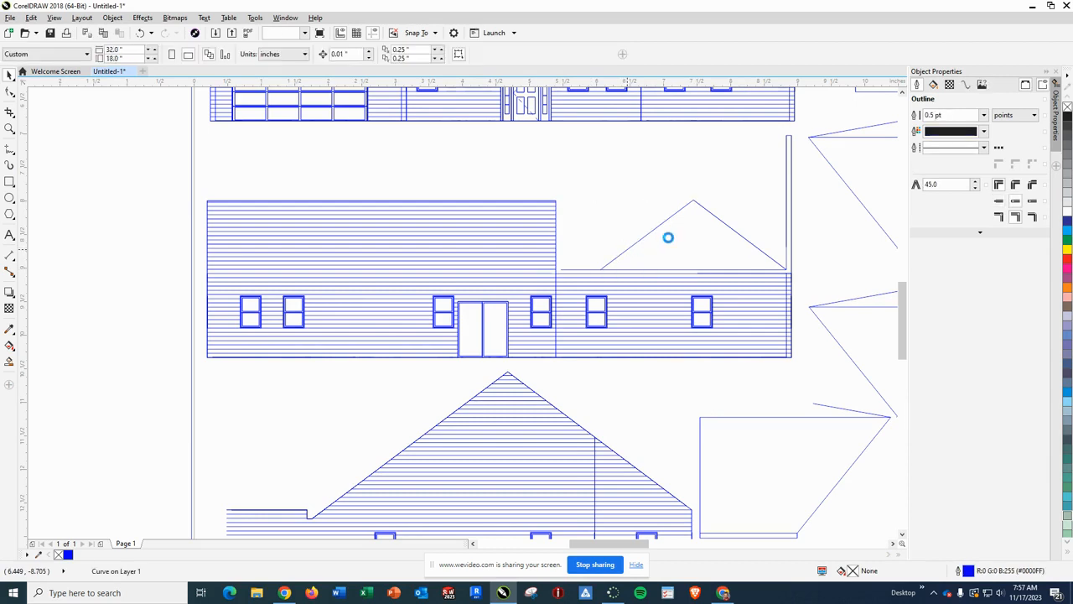
{"action": "left_click", "coordinate": [717, 221]}
{"action": "key", "text": "Escape"}
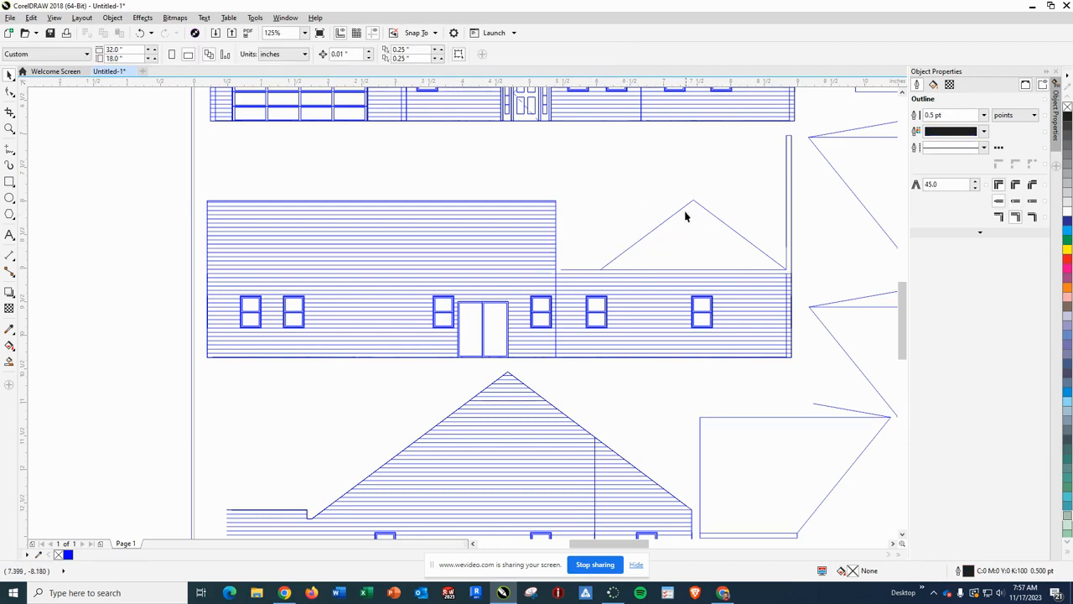
{"action": "left_click", "coordinate": [681, 213]}
{"action": "key", "text": "Delete"}
{"action": "left_click", "coordinate": [716, 216]}
{"action": "key", "text": "Delete"}
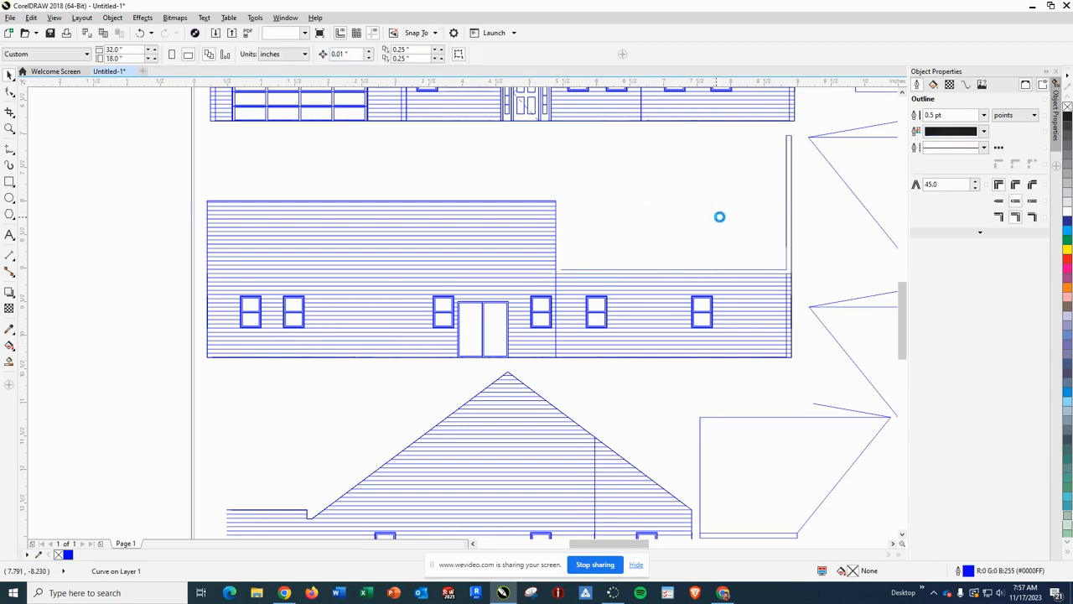
Delete the vertical post lines at the outer end and the horizontal roof line above the double-door elevation's lower wing
{"action": "left_click_drag", "start_coordinate": [784, 127], "coordinate": [796, 270]}
{"action": "left_click", "coordinate": [795, 270]}
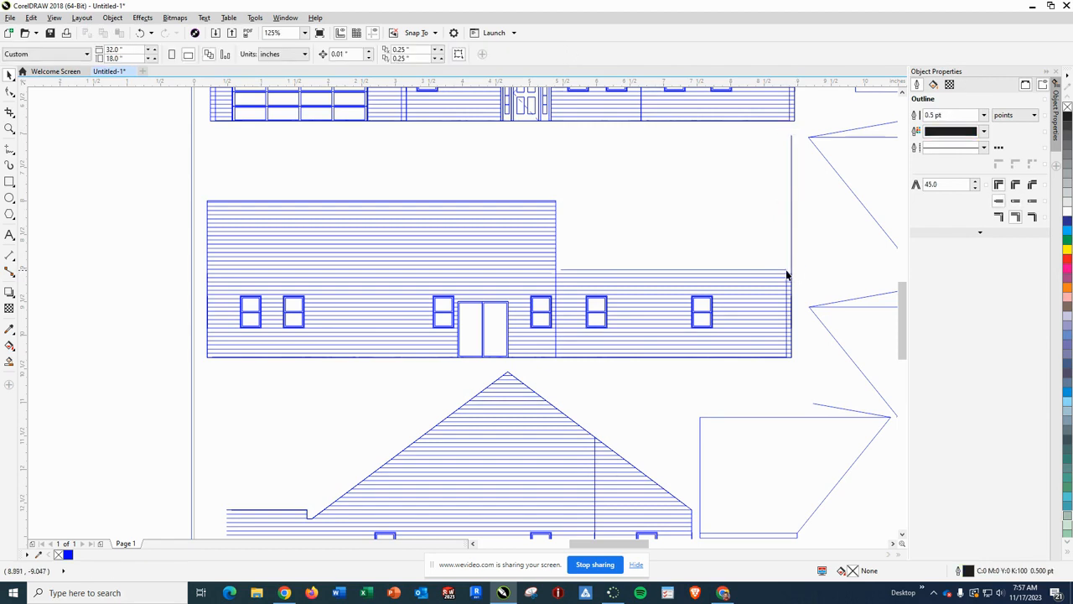
{"action": "left_click", "coordinate": [785, 269]}
{"action": "key", "text": "Delete"}
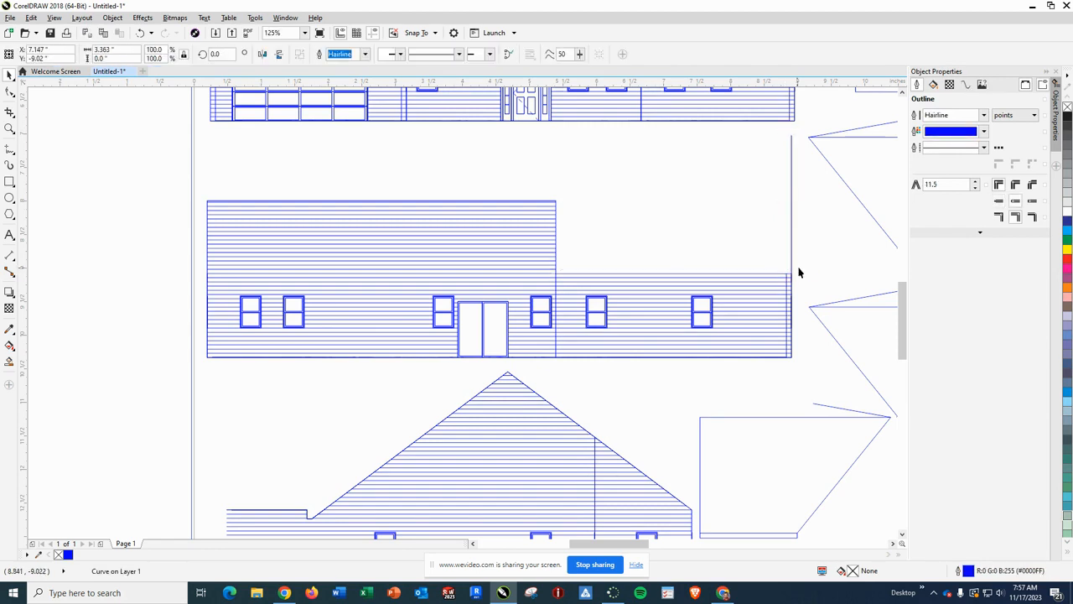
{"action": "left_click", "coordinate": [793, 260]}
{"action": "left_click", "coordinate": [805, 249]}
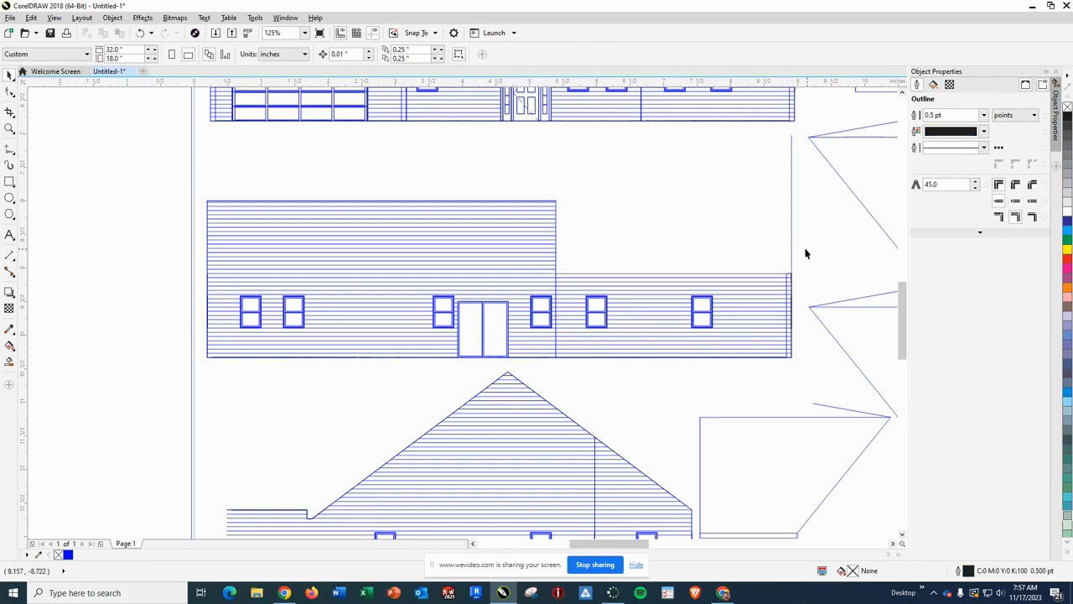
{"action": "left_click", "coordinate": [790, 244]}
{"action": "key", "text": "Delete"}
{"action": "left_click", "coordinate": [822, 264]}
Delete the inner outline with the vertical line just inside the outer edge of the double-door elevation's lower wing
{"action": "scroll", "coordinate": [799, 321], "scroll_direction": "down", "scroll_amount": 1}
{"action": "scroll", "coordinate": [799, 321], "scroll_direction": "down", "scroll_amount": 2}
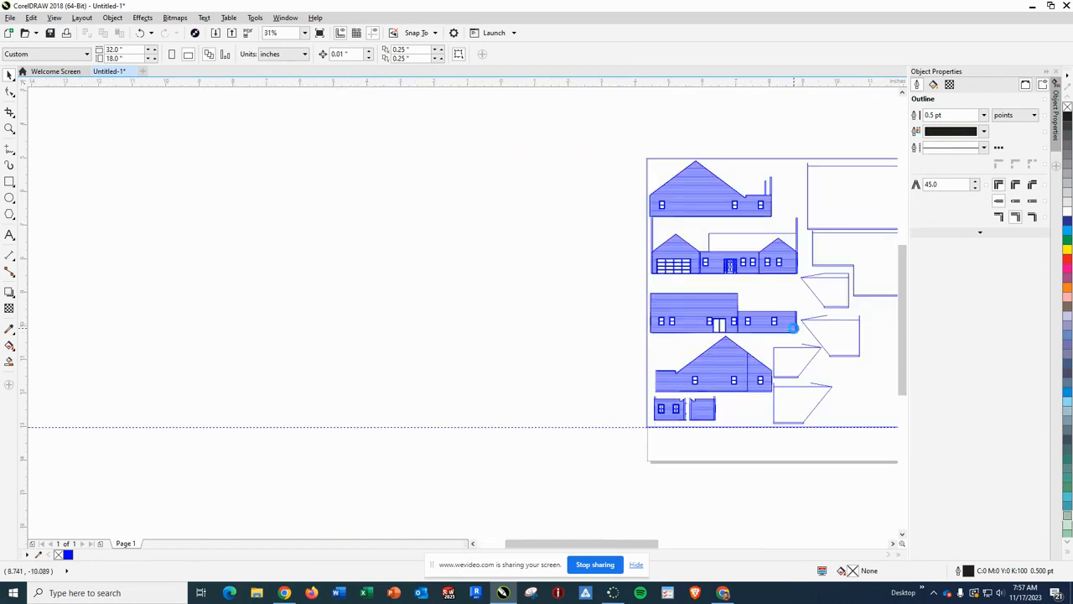
{"action": "scroll", "coordinate": [797, 325], "scroll_direction": "up", "scroll_amount": 4}
{"action": "left_click", "coordinate": [817, 299]}
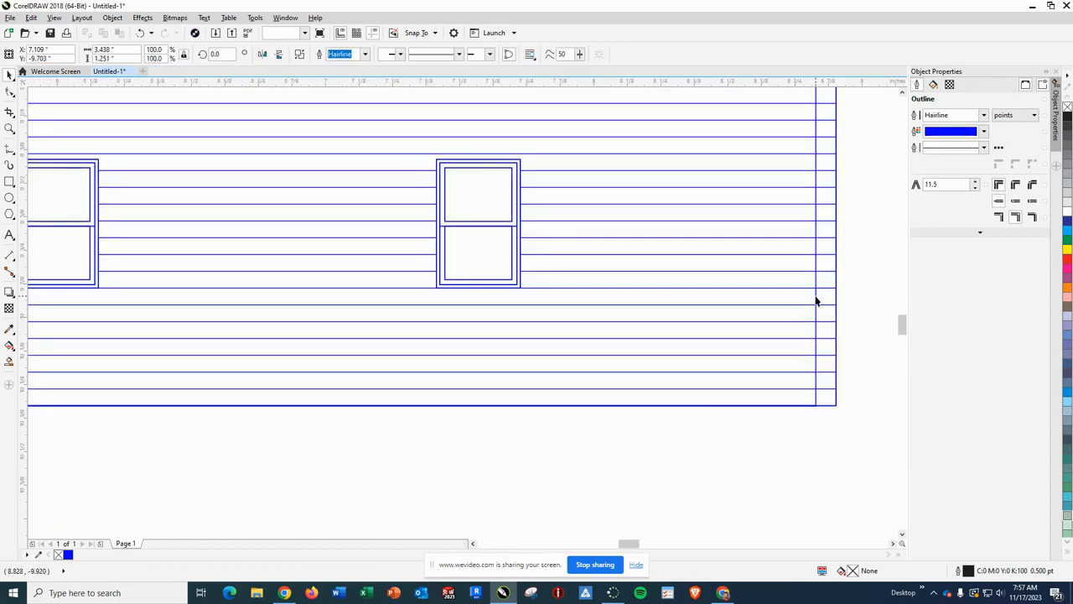
{"action": "key", "text": "Delete"}
{"action": "scroll", "coordinate": [820, 323], "scroll_direction": "down", "scroll_amount": 5}
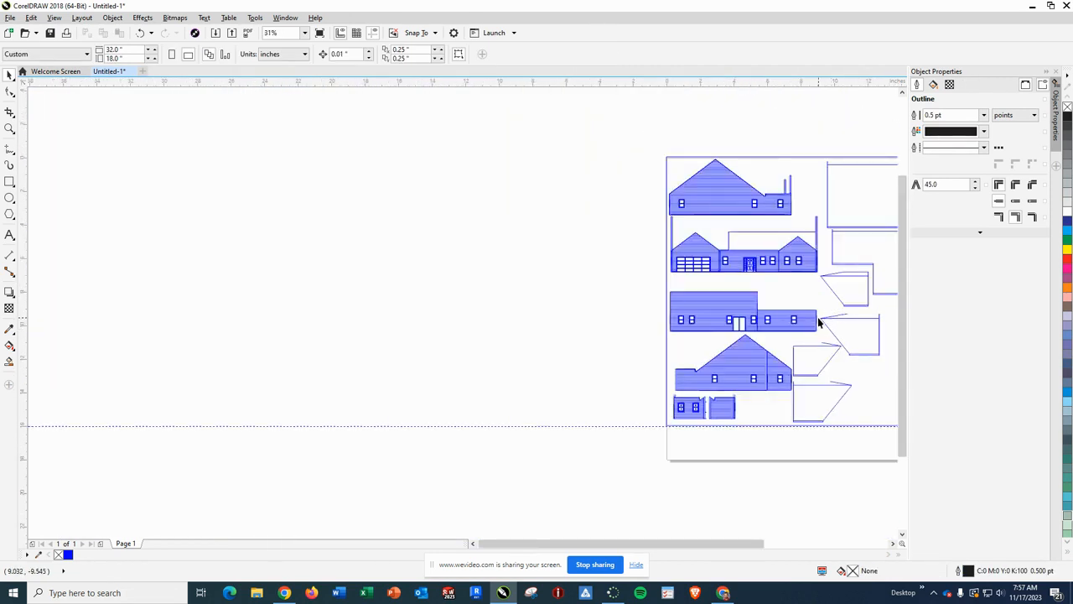
Set the outline colour of the lower left-hand border line of the site plan to red
{"action": "mouse_move", "coordinate": [824, 318]}
{"action": "left_mouse_down"}
{"action": "mouse_move", "coordinate": [487, 291]}
{"action": "mouse_move", "coordinate": [350, 303]}
{"action": "left_mouse_up"}
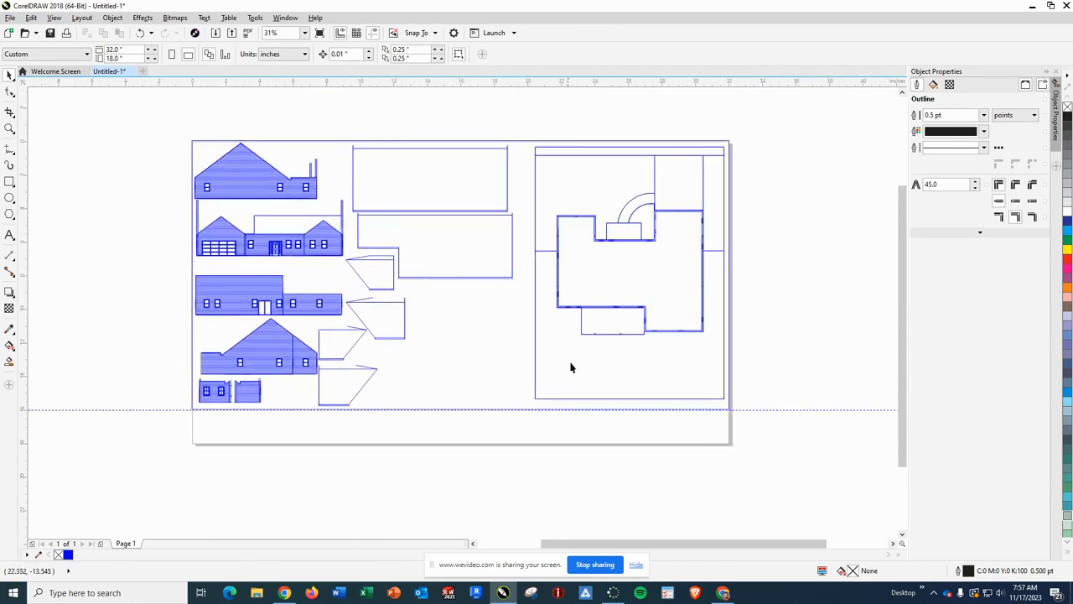
{"action": "scroll", "coordinate": [574, 345], "scroll_direction": "down", "scroll_amount": 1}
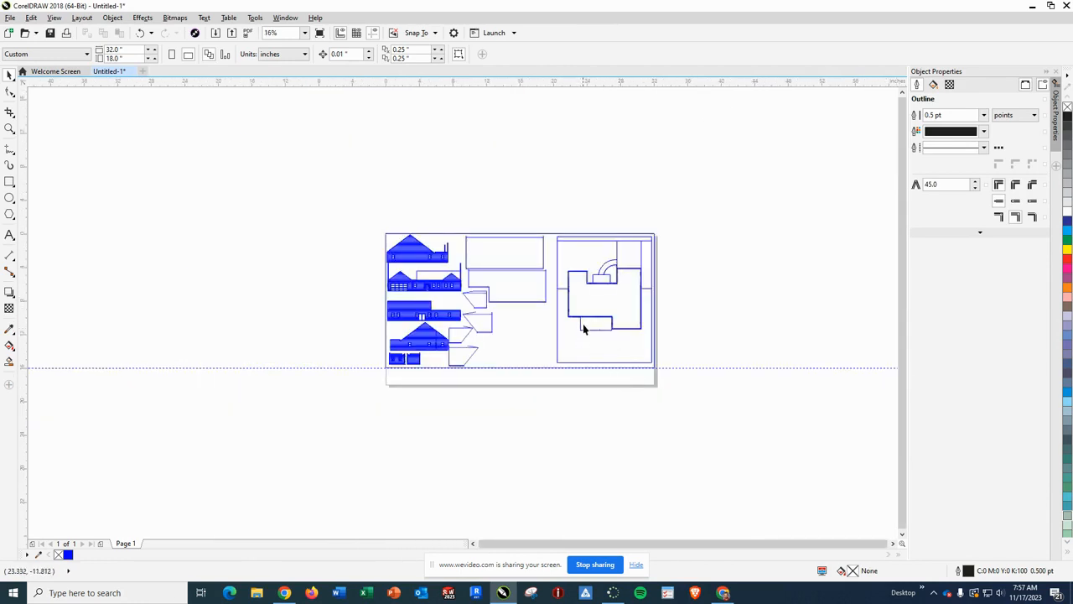
{"action": "scroll", "coordinate": [582, 325], "scroll_direction": "up", "scroll_amount": 2}
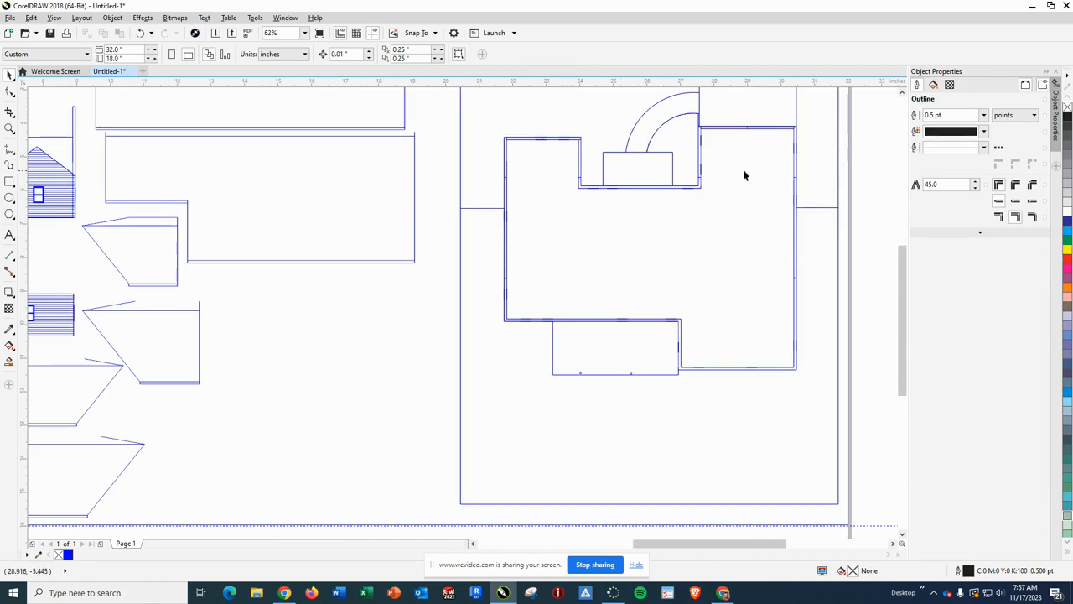
{"action": "left_click_drag", "start_coordinate": [744, 192], "coordinate": [652, 262]}
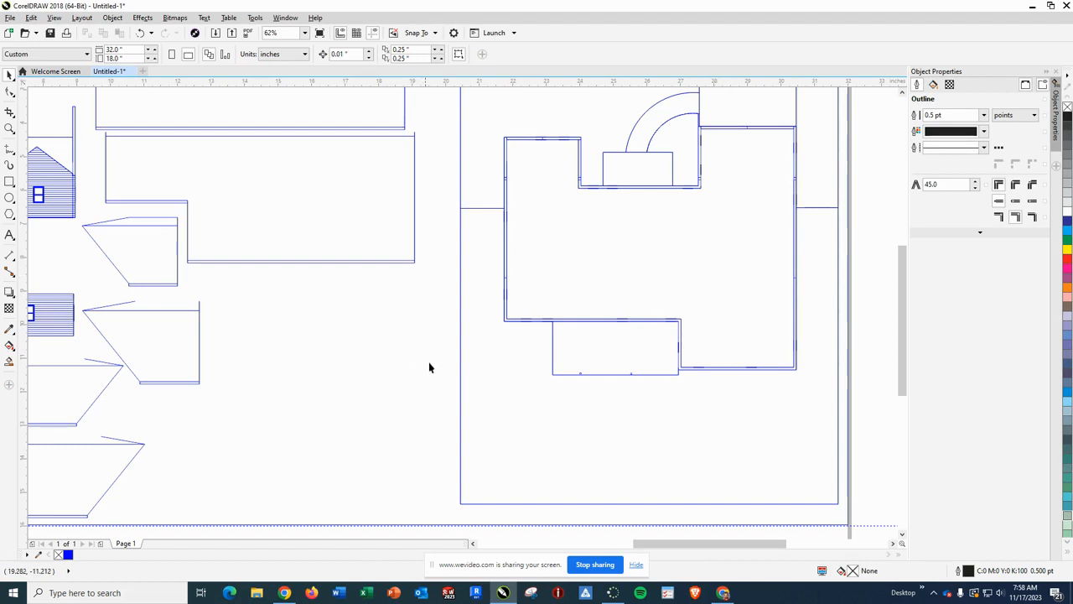
{"action": "scroll", "coordinate": [504, 319], "scroll_direction": "down", "scroll_amount": 1}
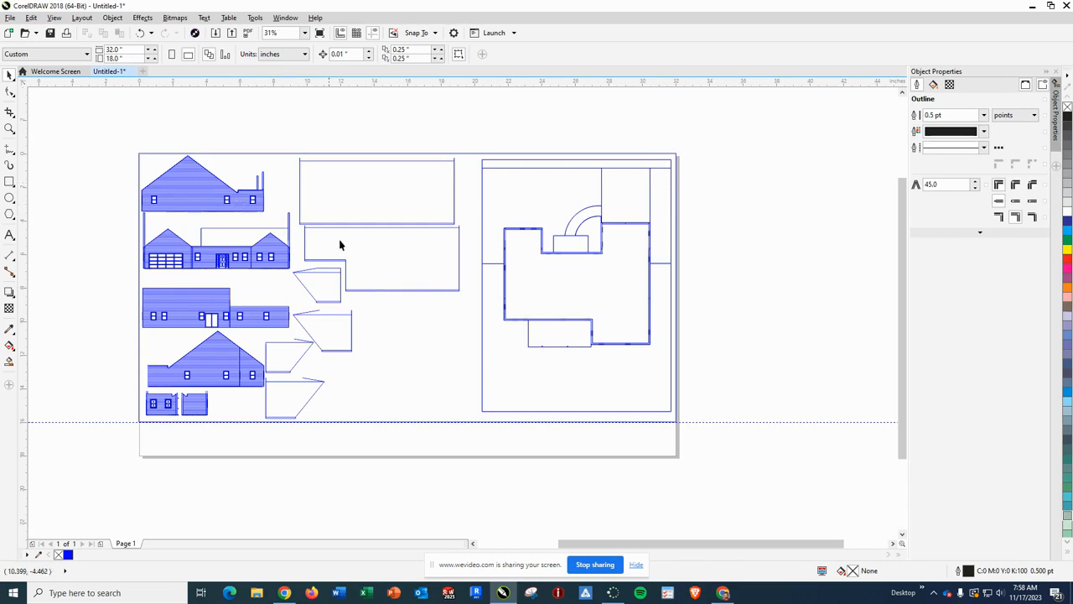
{"action": "left_click", "coordinate": [483, 354]}
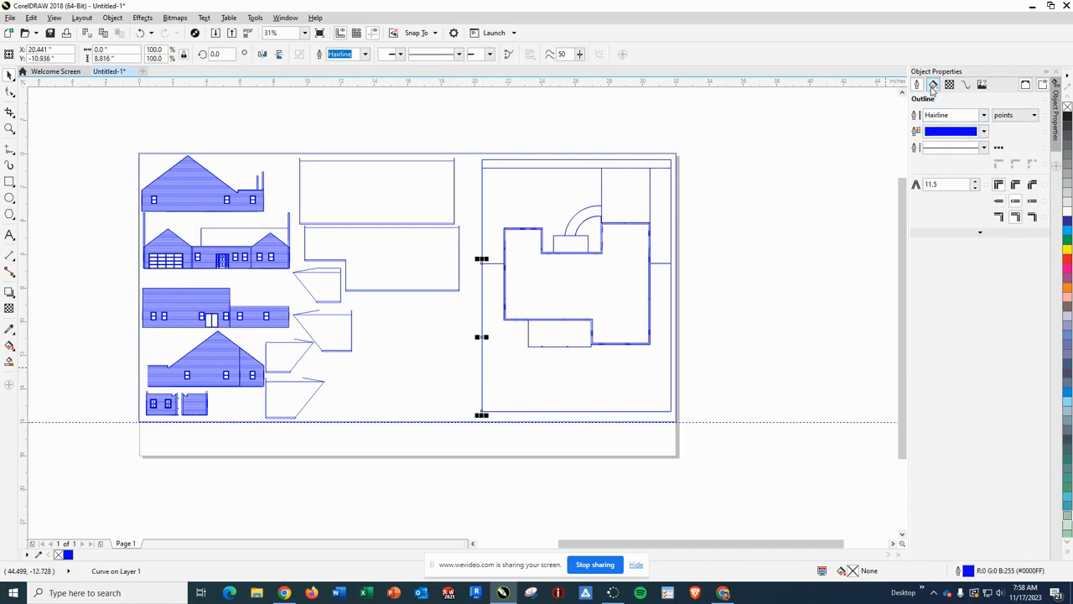
{"action": "left_click", "coordinate": [984, 134]}
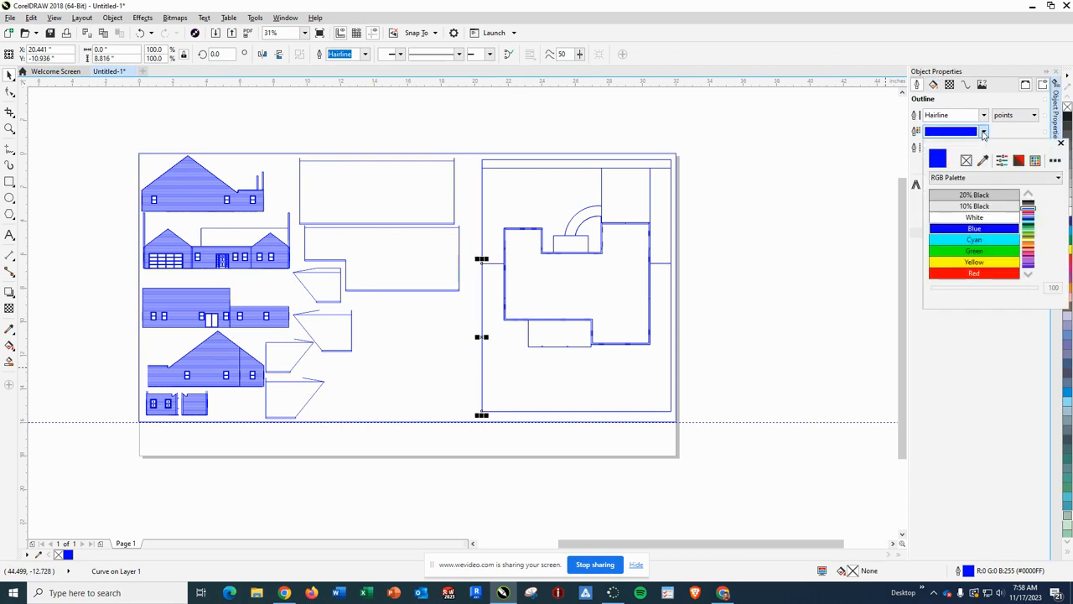
{"action": "left_click", "coordinate": [974, 273]}
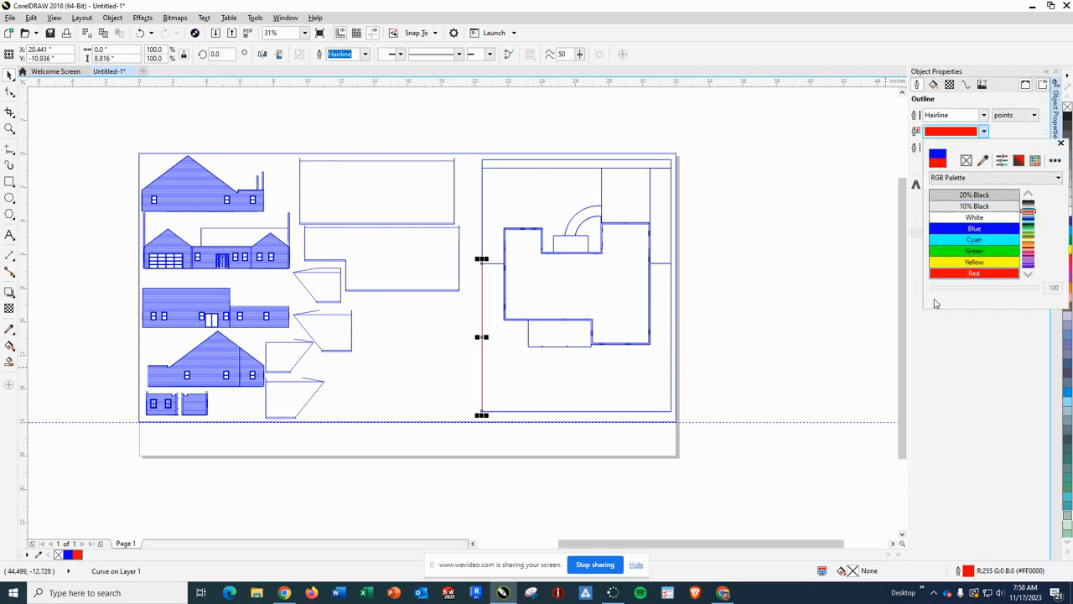
Select the site plan's bottom, top, right-hand and upper left-hand border lines together and set their outline colour to red
{"action": "left_click", "coordinate": [521, 413]}
{"action": "left_click", "coordinate": [539, 414]}
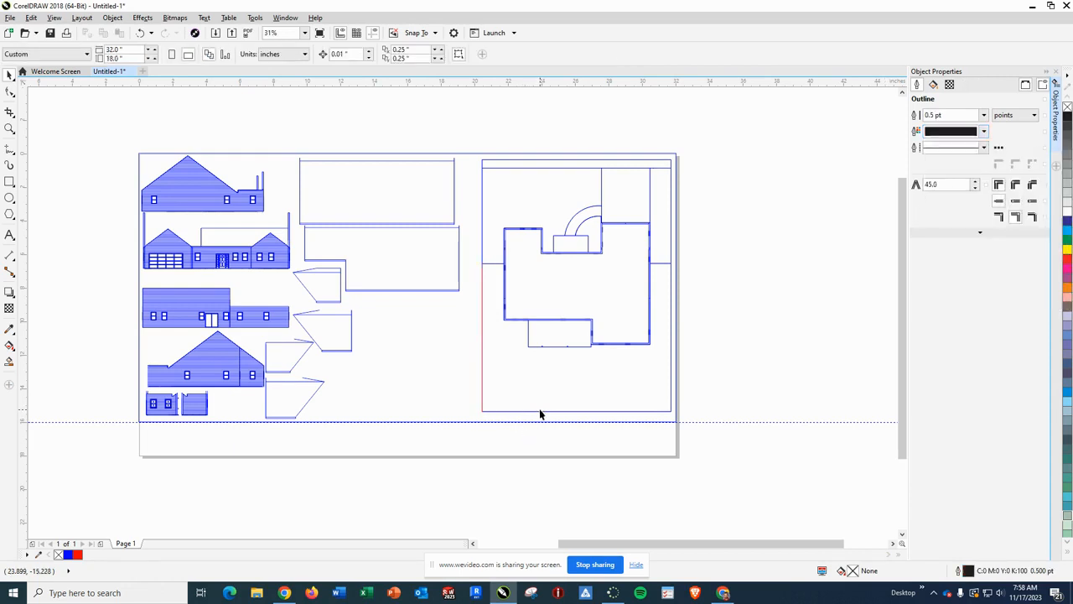
{"action": "left_click", "coordinate": [540, 413]}
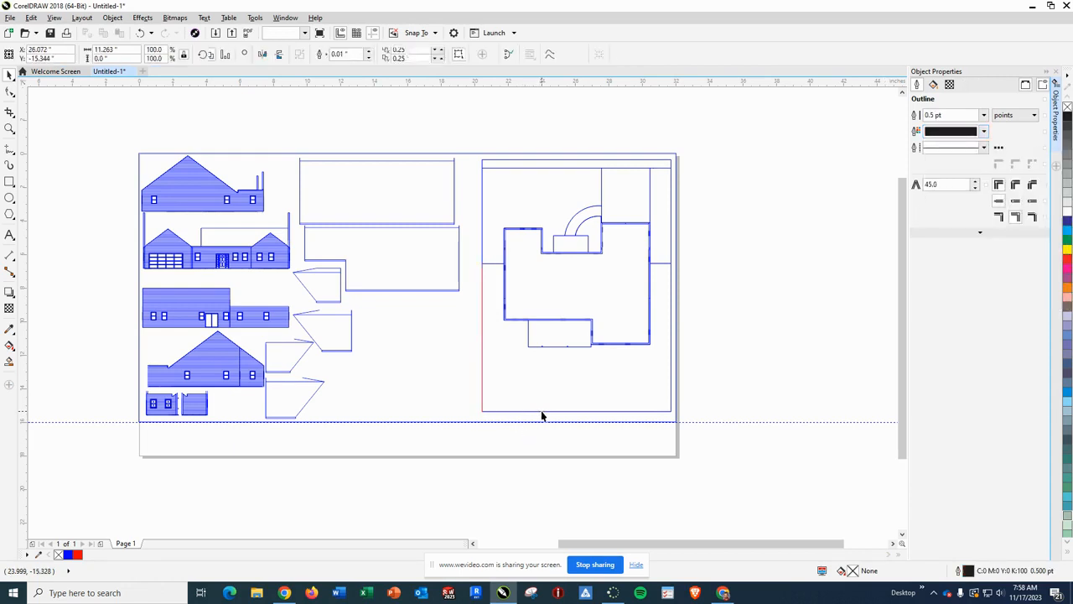
{"action": "left_click", "coordinate": [672, 384], "text": "shift"}
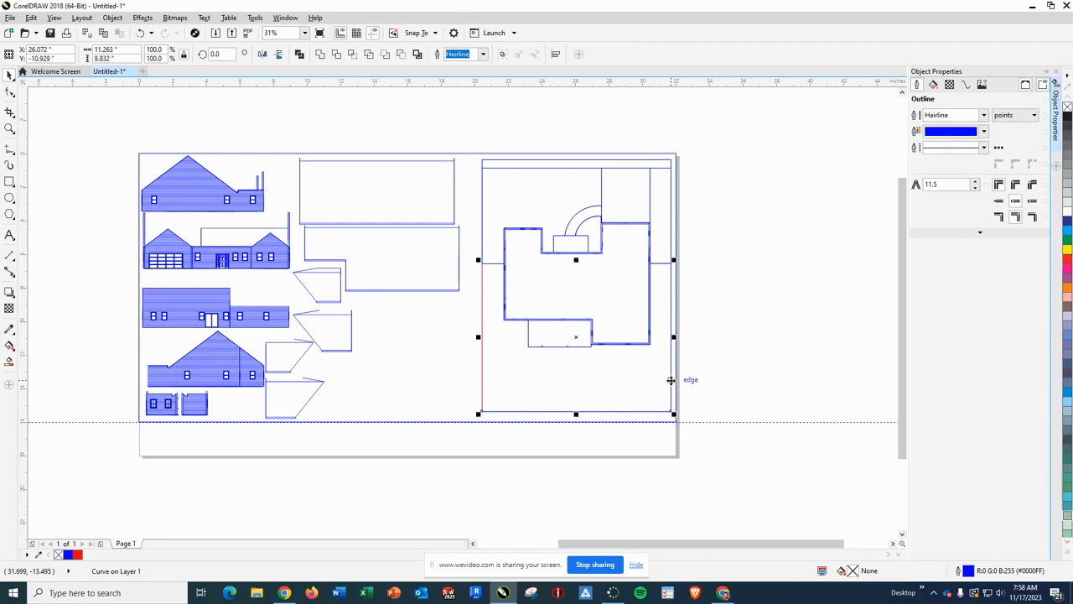
{"action": "left_click", "coordinate": [672, 218], "text": "shift"}
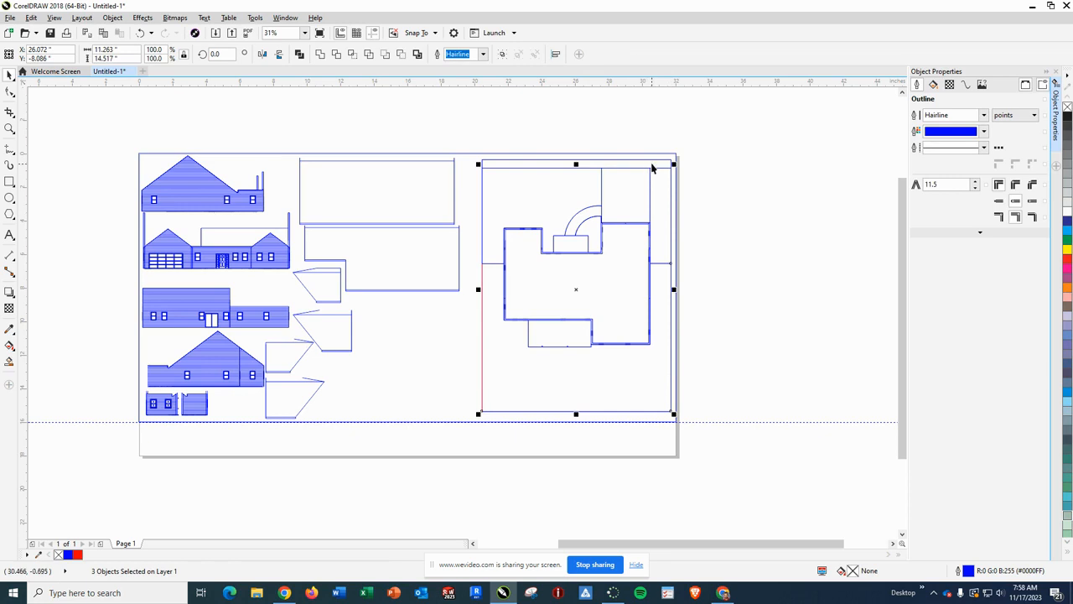
{"action": "left_click", "coordinate": [659, 158], "text": "shift"}
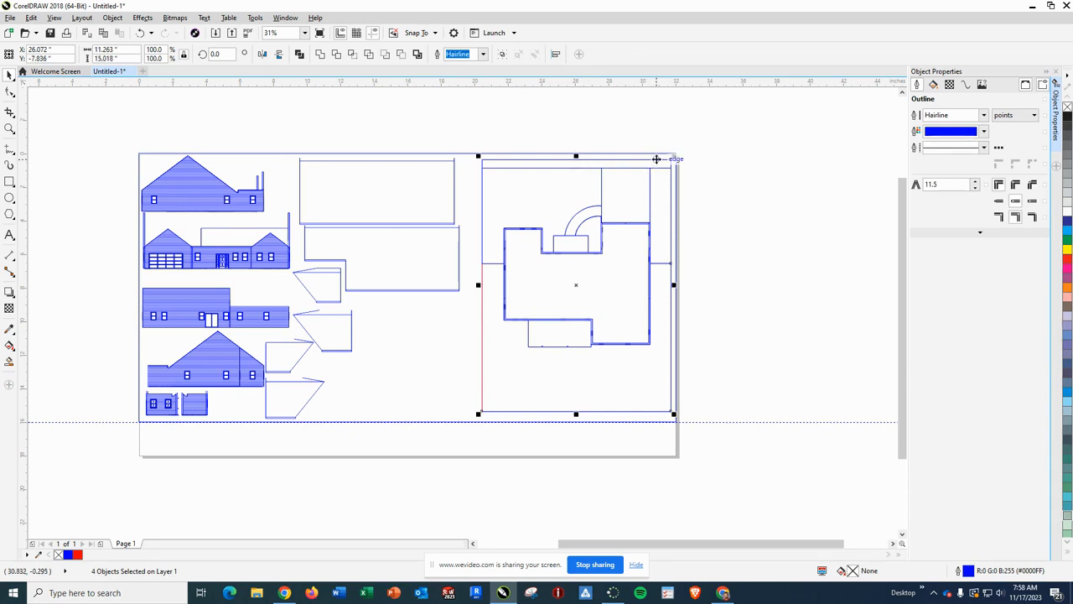
{"action": "left_click", "coordinate": [482, 194], "text": "shift"}
{"action": "left_click", "coordinate": [986, 132]}
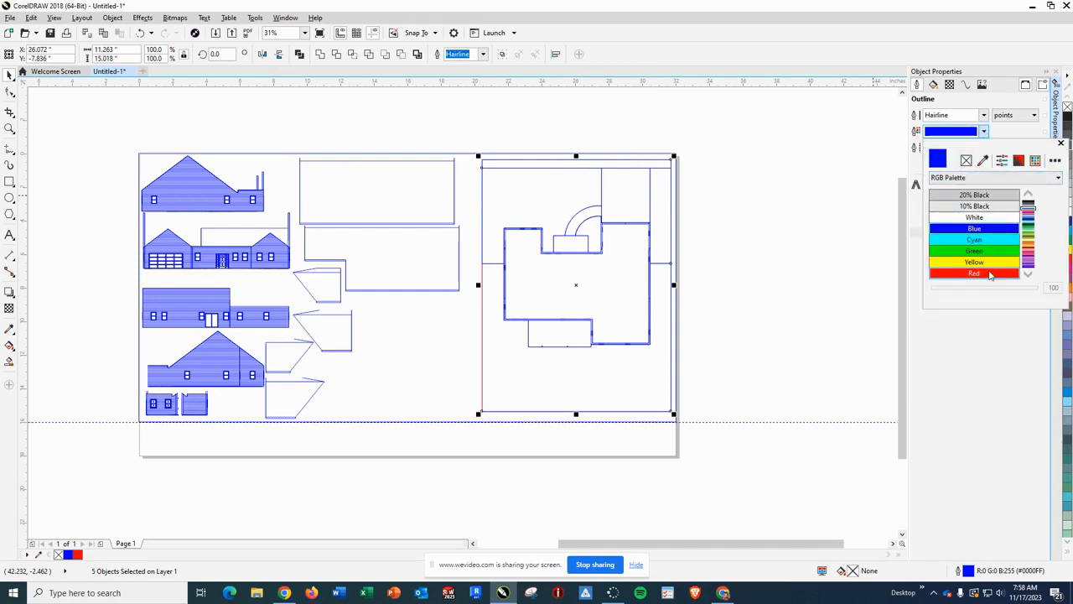
{"action": "left_click", "coordinate": [990, 274]}
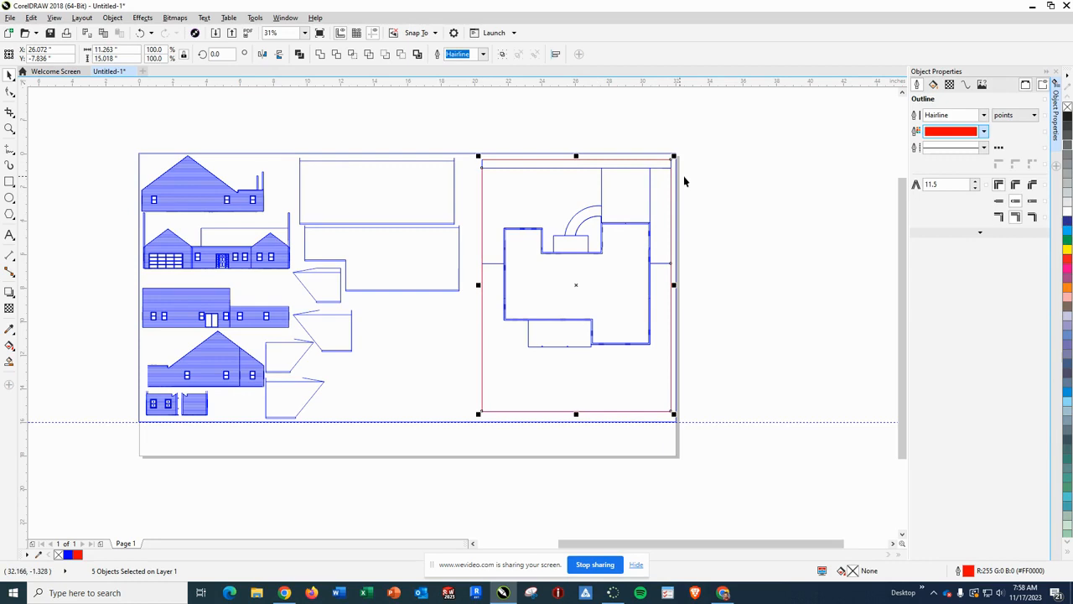
{"action": "left_click", "coordinate": [719, 179]}
Set the outline colour of the short vertical border segments at the site plan's two top corners to red
{"action": "scroll", "coordinate": [491, 168], "scroll_direction": "down", "scroll_amount": 2}
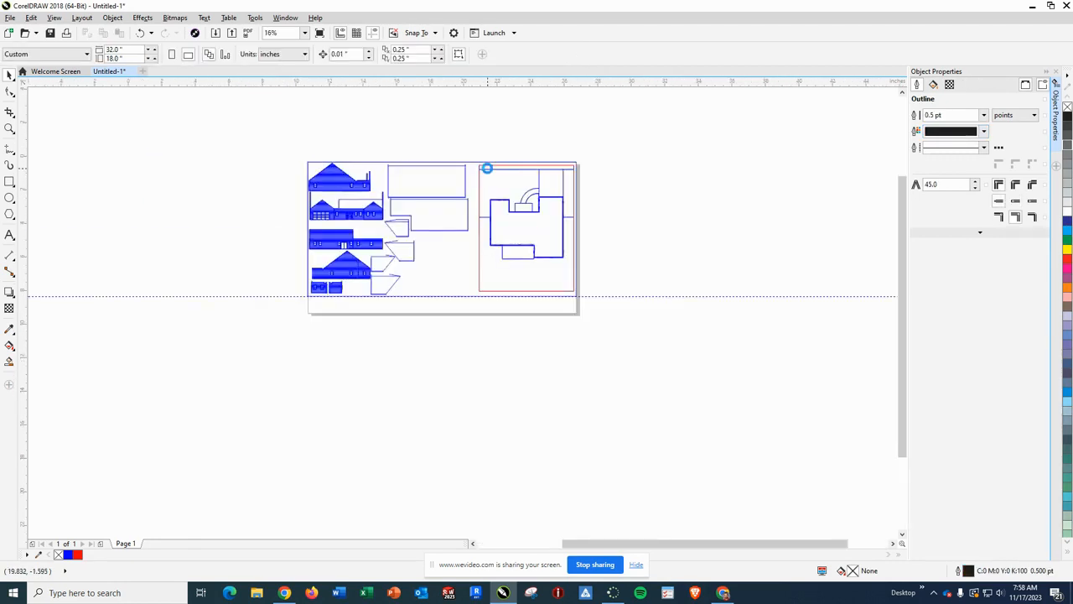
{"action": "scroll", "coordinate": [487, 169], "scroll_direction": "up", "scroll_amount": 6}
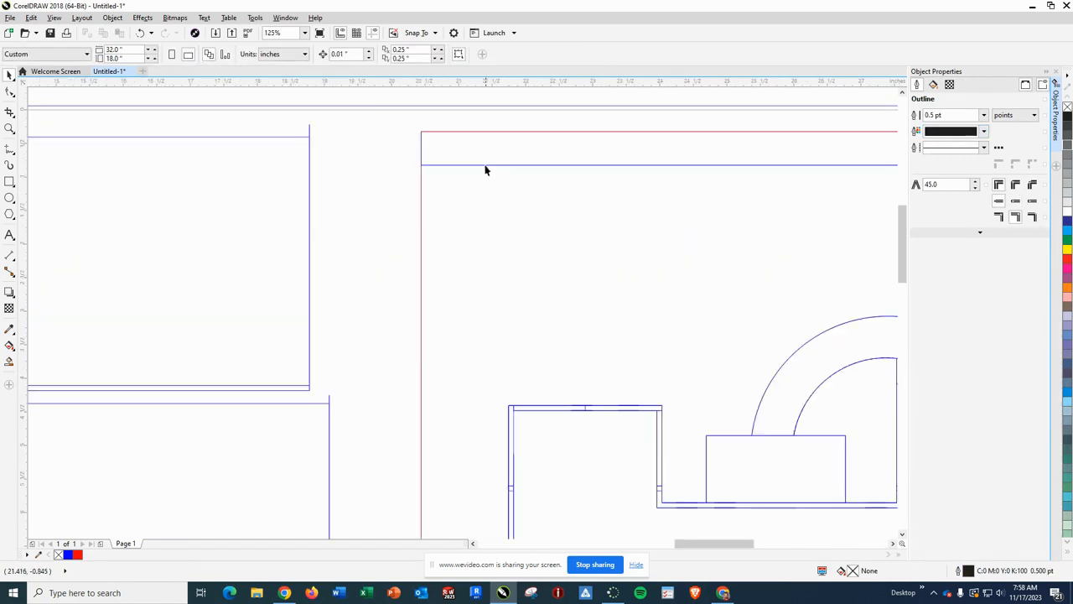
{"action": "left_click", "coordinate": [422, 152]}
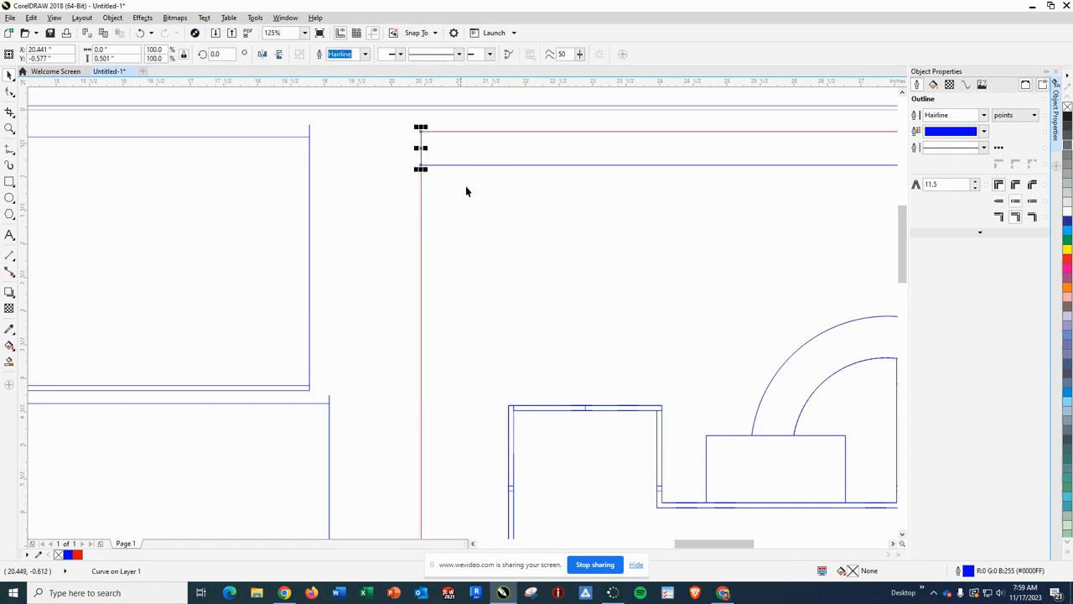
{"action": "scroll", "coordinate": [809, 193], "scroll_direction": "down", "scroll_amount": 2}
{"action": "scroll", "coordinate": [841, 212], "scroll_direction": "down", "scroll_amount": 2}
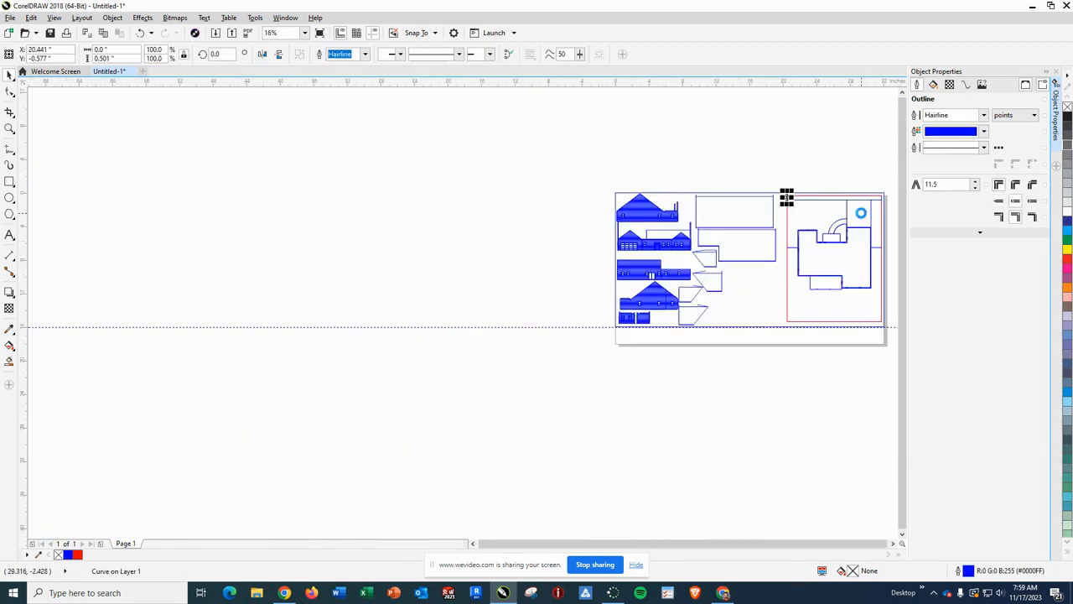
{"action": "scroll", "coordinate": [884, 205], "scroll_direction": "up", "scroll_amount": 1}
{"action": "scroll", "coordinate": [887, 199], "scroll_direction": "up", "scroll_amount": 3}
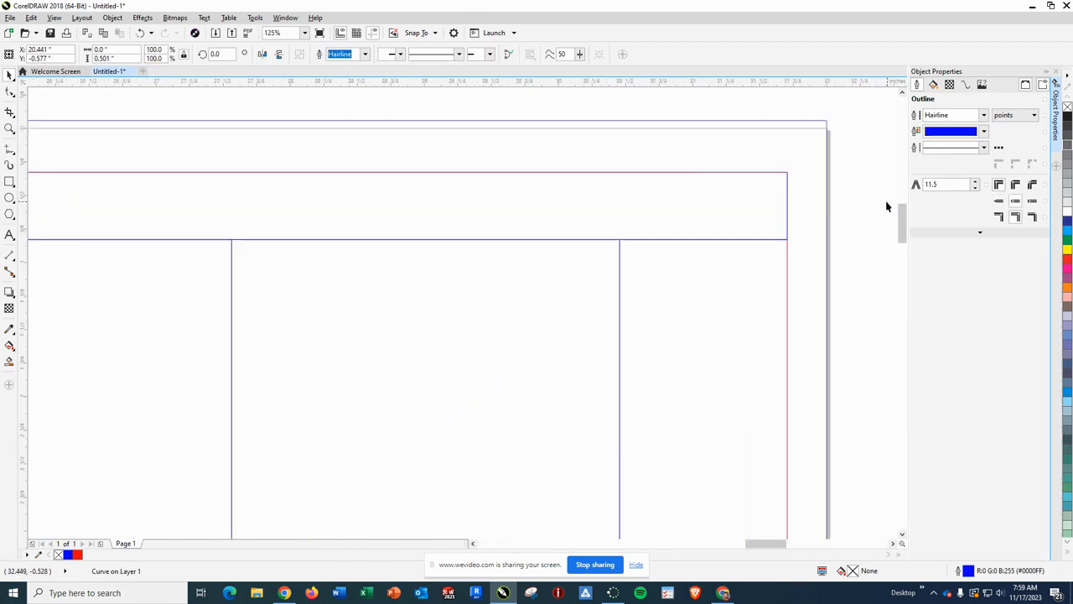
{"action": "left_click", "coordinate": [788, 208], "text": "shift"}
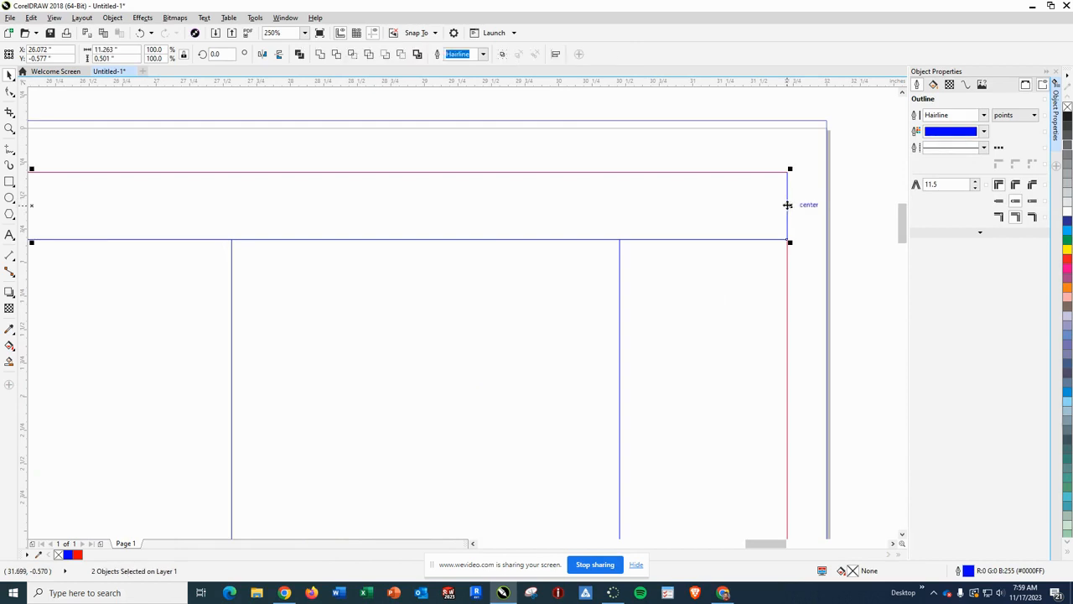
{"action": "left_click", "coordinate": [985, 132]}
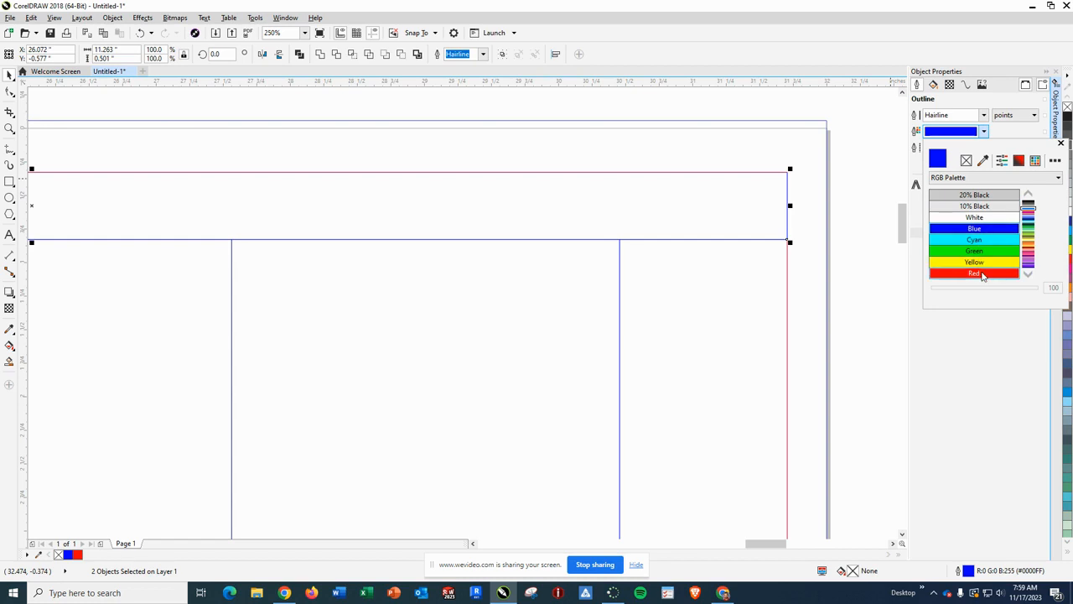
{"action": "left_click", "coordinate": [974, 272]}
{"action": "left_click", "coordinate": [868, 188]}
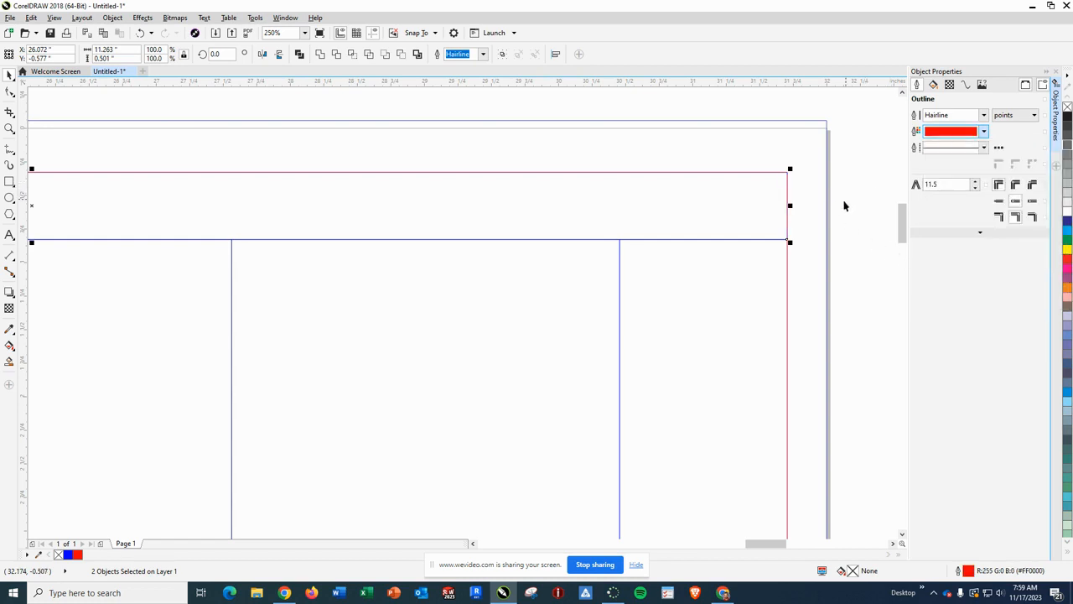
{"action": "scroll", "coordinate": [844, 206], "scroll_direction": "down", "scroll_amount": 3}
{"action": "scroll", "coordinate": [833, 216], "scroll_direction": "down", "scroll_amount": 2}
{"action": "left_click", "coordinate": [564, 409]}
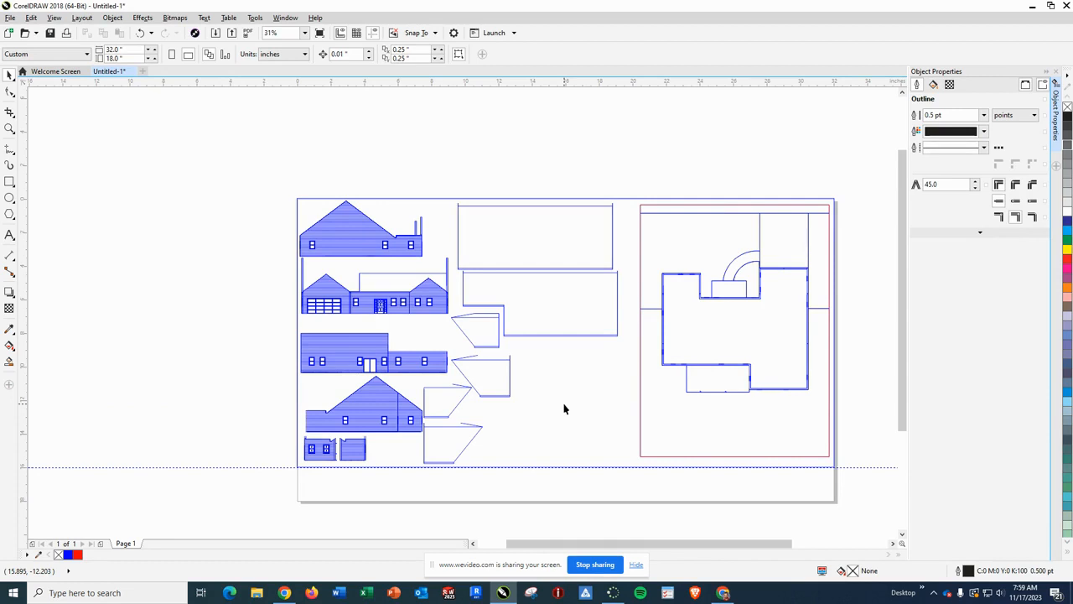
Delete the short vertical line and the slanted line projecting above the top edge of the lowest roof piece
{"action": "scroll", "coordinate": [508, 321], "scroll_direction": "down", "scroll_amount": 2}
{"action": "scroll", "coordinate": [515, 336], "scroll_direction": "up", "scroll_amount": 3}
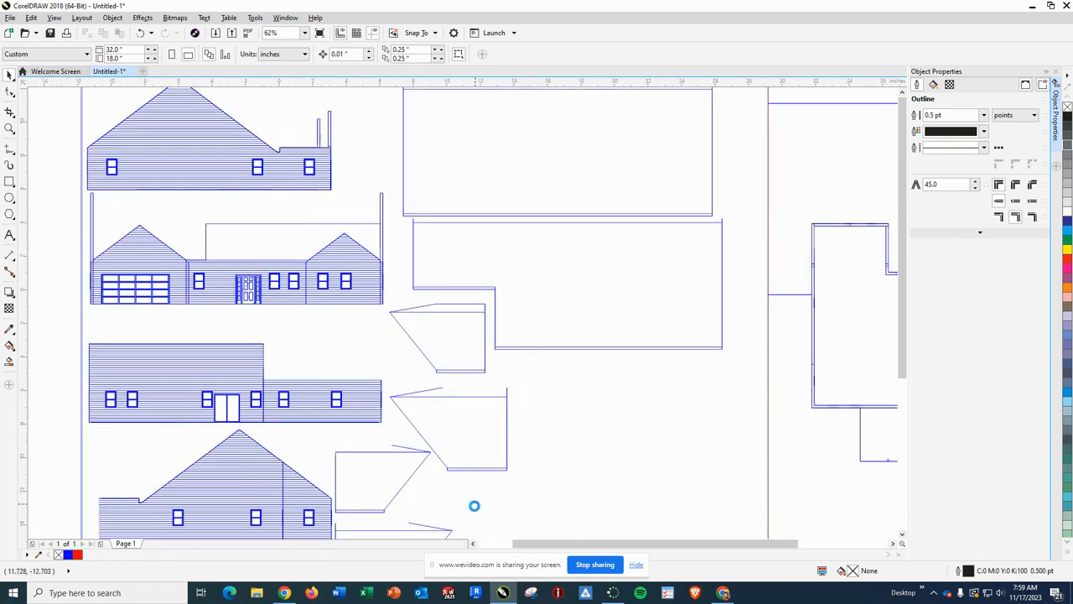
{"action": "scroll", "coordinate": [472, 505], "scroll_direction": "down", "scroll_amount": 2}
{"action": "scroll", "coordinate": [466, 523], "scroll_direction": "down", "scroll_amount": 1}
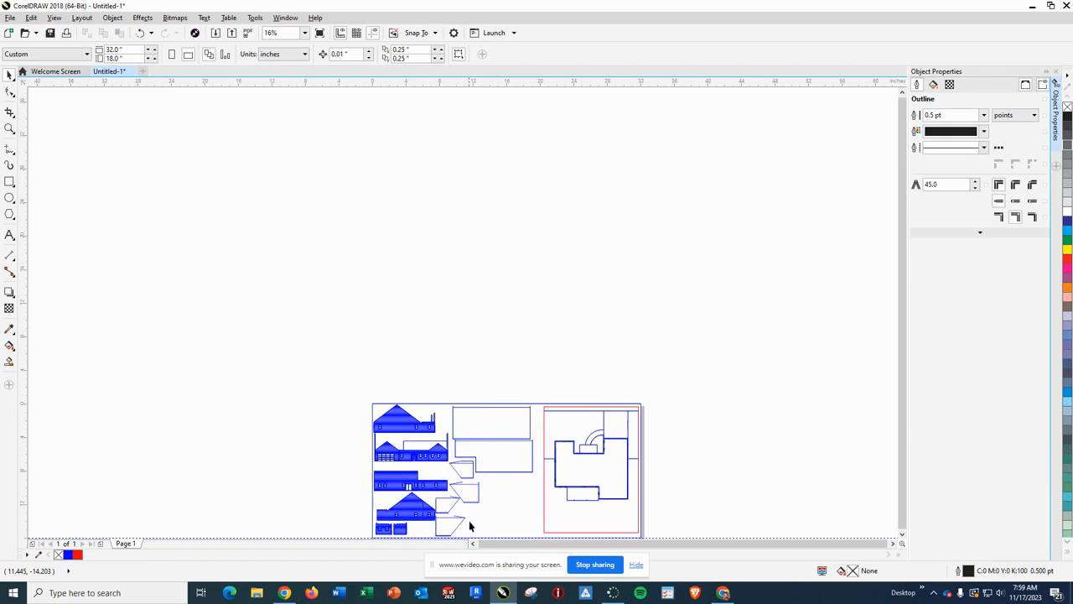
{"action": "left_click_drag", "start_coordinate": [479, 519], "coordinate": [595, 286]}
{"action": "scroll", "coordinate": [593, 283], "scroll_direction": "up", "scroll_amount": 1}
{"action": "scroll", "coordinate": [586, 284], "scroll_direction": "down", "scroll_amount": 2}
{"action": "scroll", "coordinate": [575, 298], "scroll_direction": "up", "scroll_amount": 4}
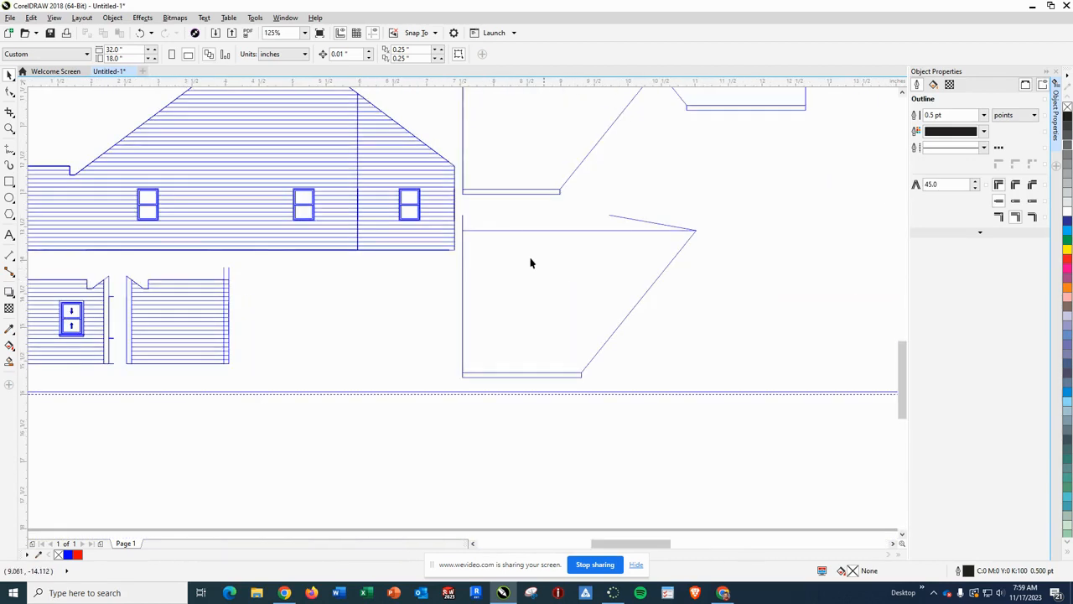
{"action": "left_click", "coordinate": [462, 226]}
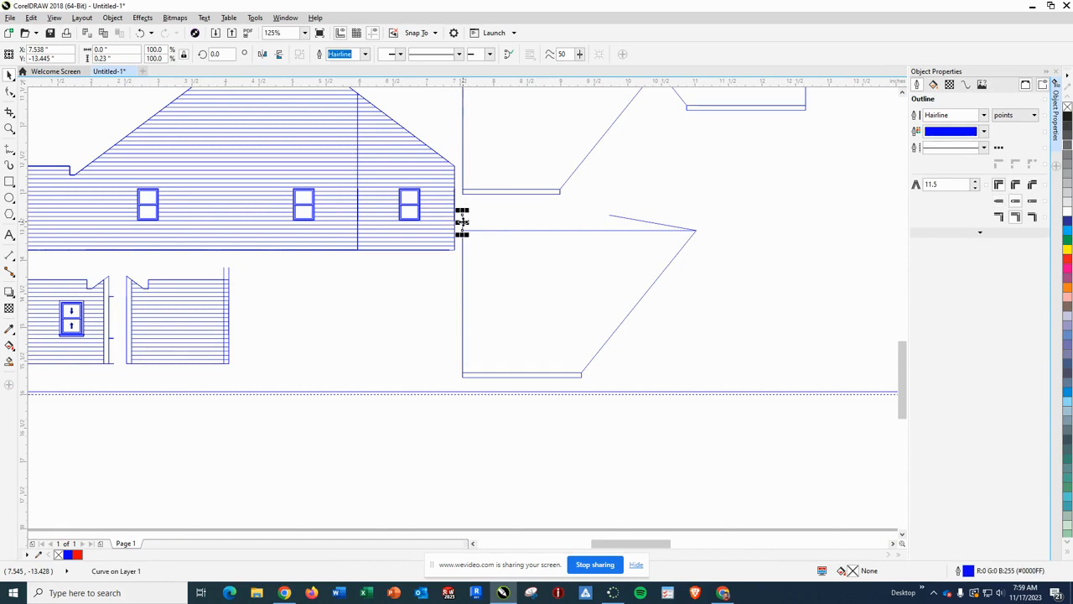
{"action": "left_click", "coordinate": [472, 232]}
{"action": "left_click", "coordinate": [462, 223]}
{"action": "left_click", "coordinate": [468, 228]}
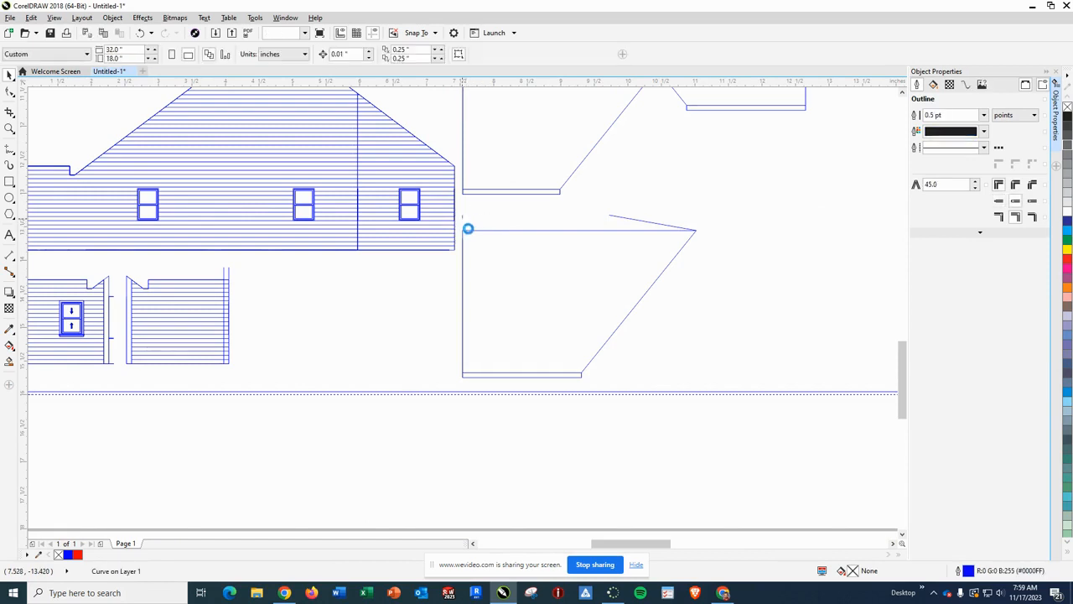
{"action": "left_click", "coordinate": [466, 227]}
{"action": "key", "text": "Delete"}
{"action": "left_click", "coordinate": [638, 220]}
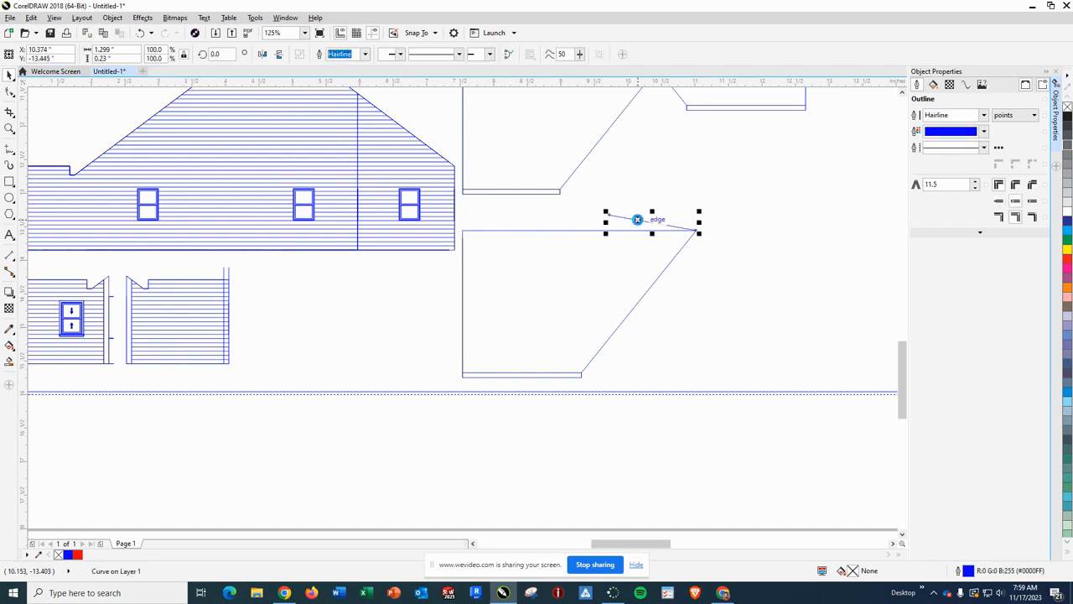
{"action": "key", "text": "Delete"}
Delete the lower of the two parallel bottom lines of the lowest roof piece and the short vertical stubs at its ends
{"action": "left_click", "coordinate": [549, 377]}
{"action": "key", "text": "Delete"}
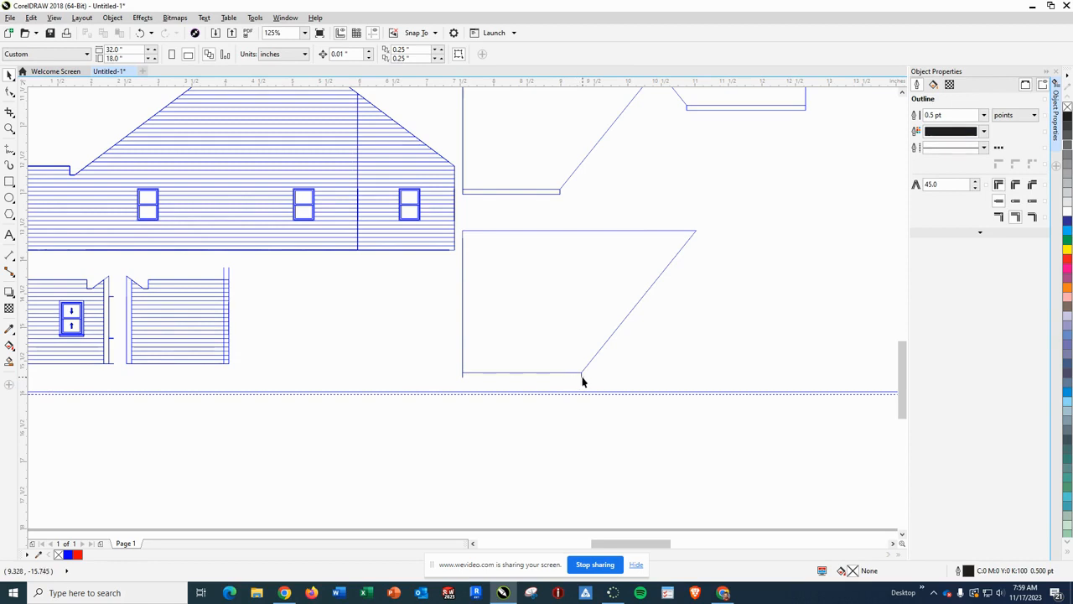
{"action": "left_click", "coordinate": [581, 376]}
{"action": "key", "text": "Delete"}
{"action": "left_click", "coordinate": [462, 377]}
{"action": "key", "text": "Delete"}
{"action": "left_click_drag", "start_coordinate": [591, 385], "coordinate": [592, 383]}
{"action": "key", "text": "Delete"}
{"action": "left_click_drag", "start_coordinate": [474, 382], "coordinate": [474, 381]}
{"action": "key", "text": "Delete"}
Select all five lines of the cleaned roof piece and move them together into the empty area to its right
{"action": "left_click_drag", "start_coordinate": [526, 244], "coordinate": [703, 387]}
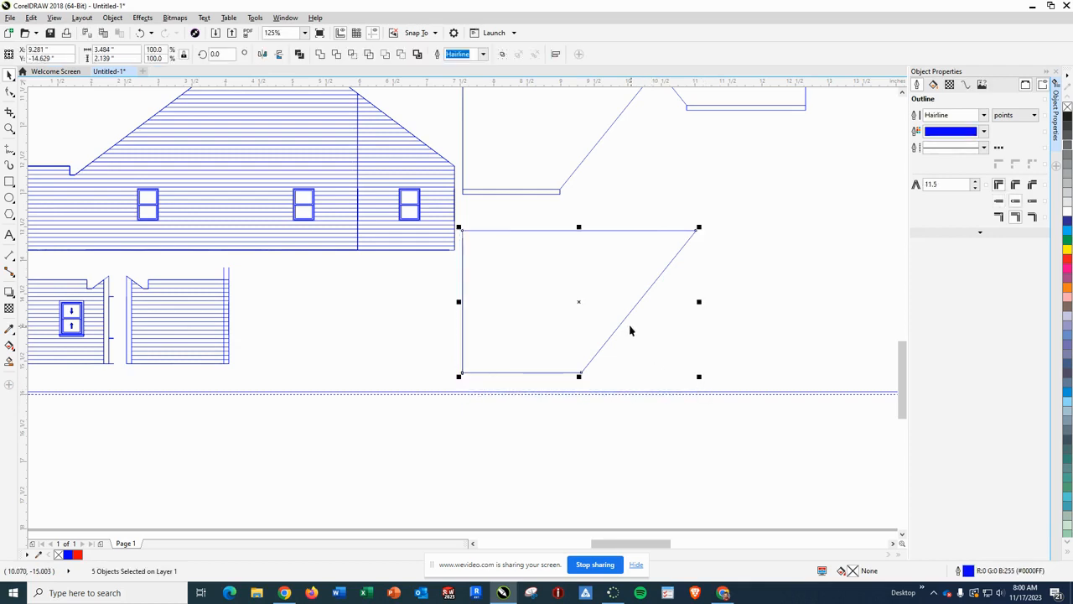
{"action": "left_click_drag", "start_coordinate": [624, 318], "coordinate": [829, 266]}
{"action": "scroll", "coordinate": [830, 261], "scroll_direction": "up", "scroll_amount": 3}
{"action": "scroll", "coordinate": [830, 262], "scroll_direction": "down", "scroll_amount": 5}
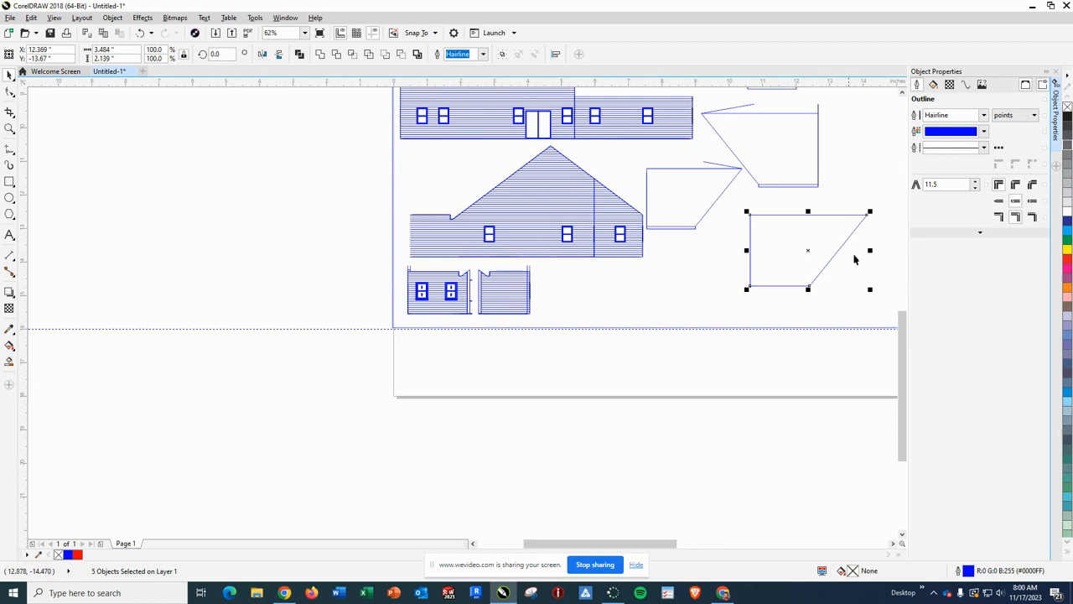
Set the outline colour of the moved roof piece to red from the RGB palette
{"action": "left_click", "coordinate": [983, 132]}
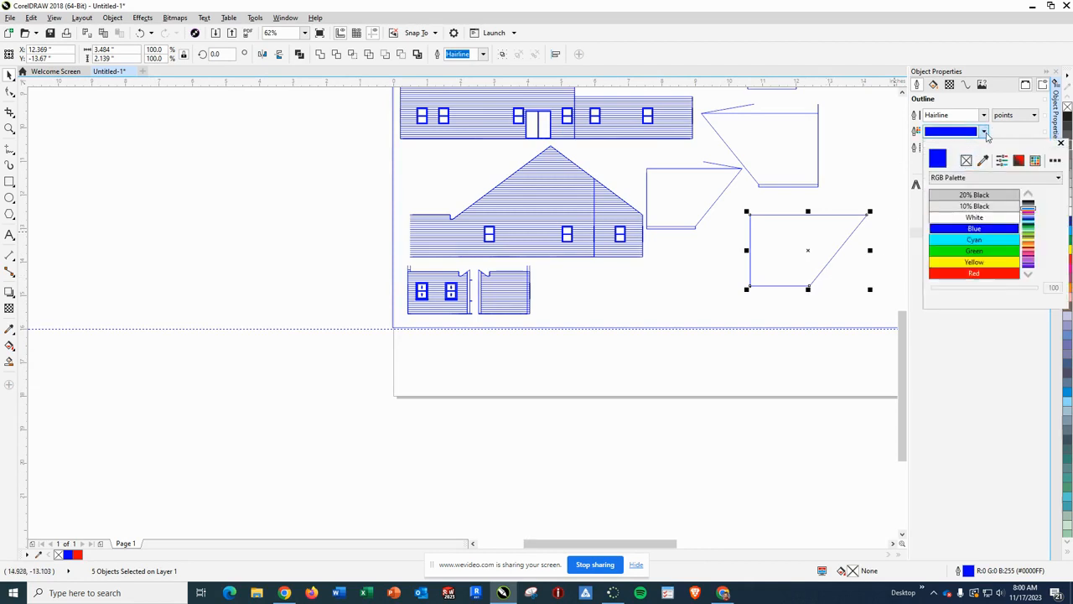
{"action": "left_click", "coordinate": [974, 273]}
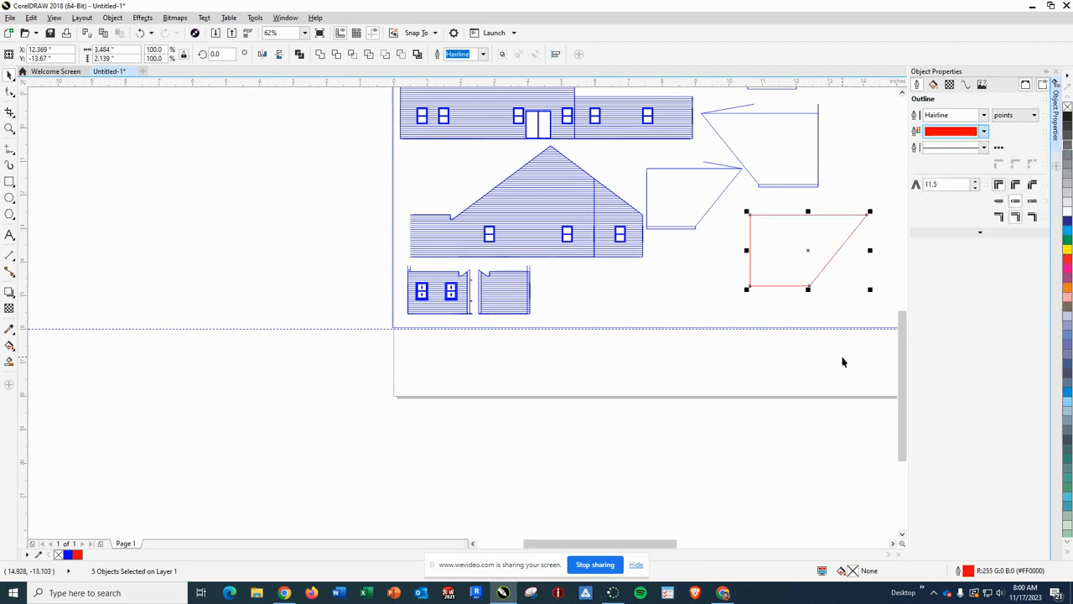
{"action": "left_click", "coordinate": [841, 366]}
Move the small roof piece beside the lower gable elevation up and right into the empty space beyond the other roof pieces
{"action": "scroll", "coordinate": [832, 281], "scroll_direction": "down", "scroll_amount": 3}
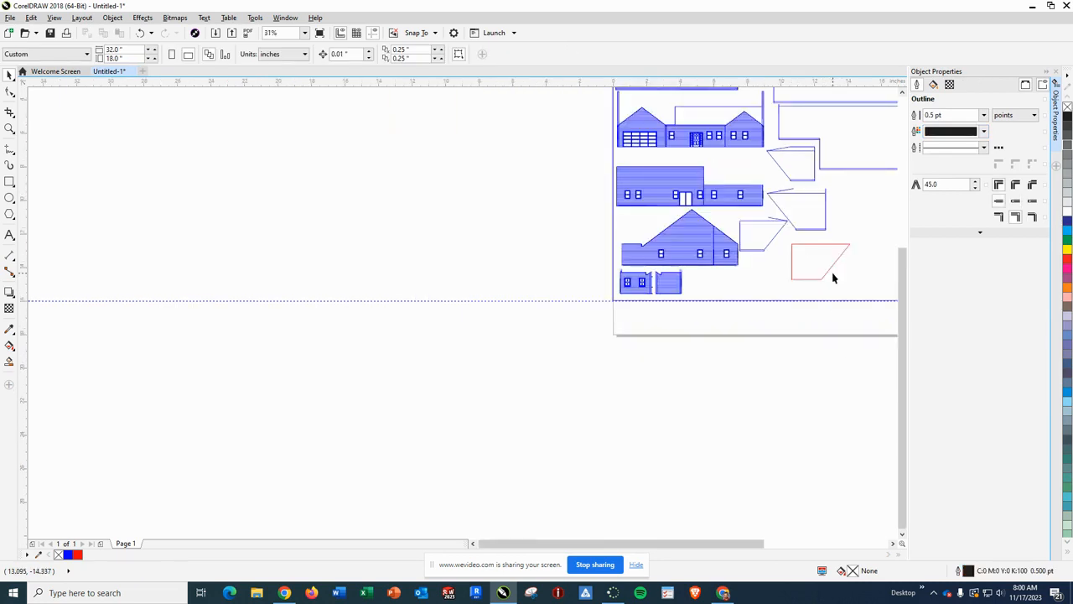
{"action": "scroll", "coordinate": [832, 272], "scroll_direction": "down", "scroll_amount": 1}
{"action": "scroll", "coordinate": [834, 286], "scroll_direction": "up", "scroll_amount": 4}
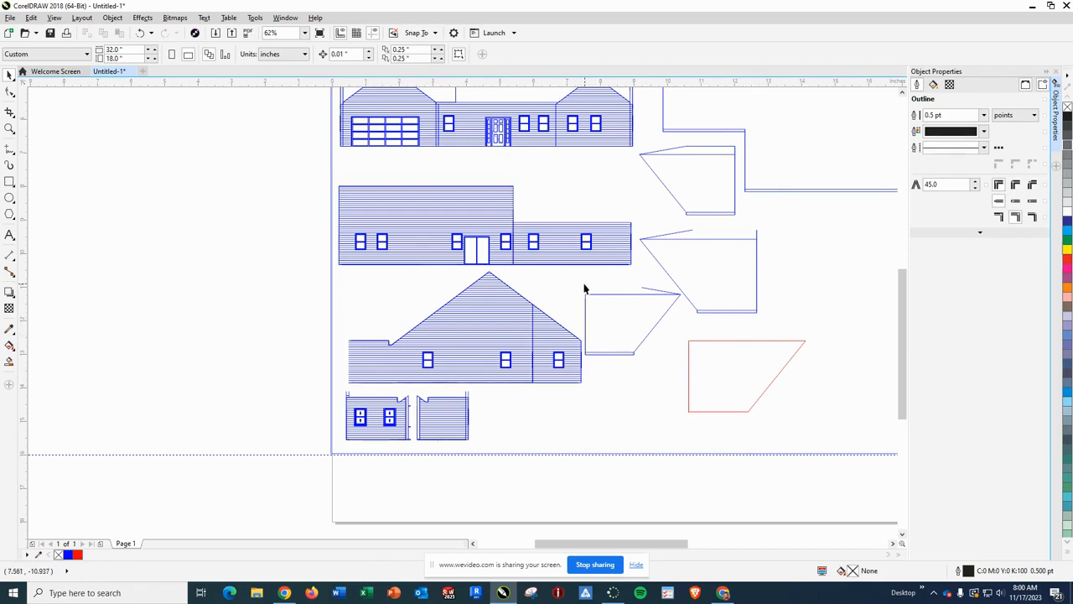
{"action": "left_click_drag", "start_coordinate": [685, 310], "coordinate": [681, 365]}
{"action": "left_click_drag", "start_coordinate": [646, 335], "coordinate": [860, 268]}
{"action": "left_click", "coordinate": [604, 315]}
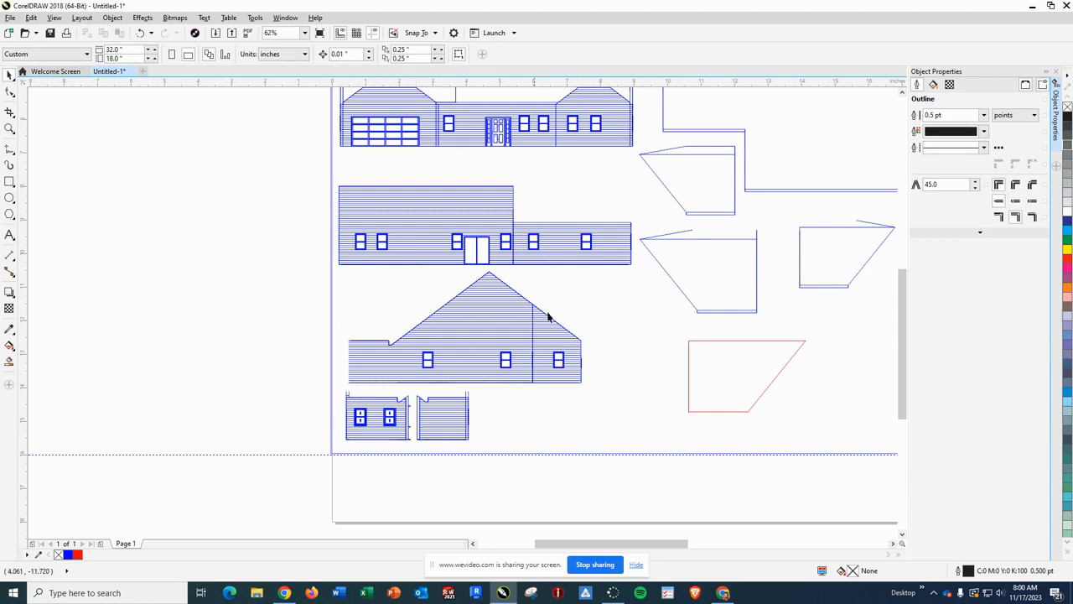
Delete overlapping line segments at the middle and left end of the lower gable elevation's bottom edge
{"action": "scroll", "coordinate": [381, 377], "scroll_direction": "down", "scroll_amount": 2}
{"action": "scroll", "coordinate": [368, 380], "scroll_direction": "up", "scroll_amount": 4}
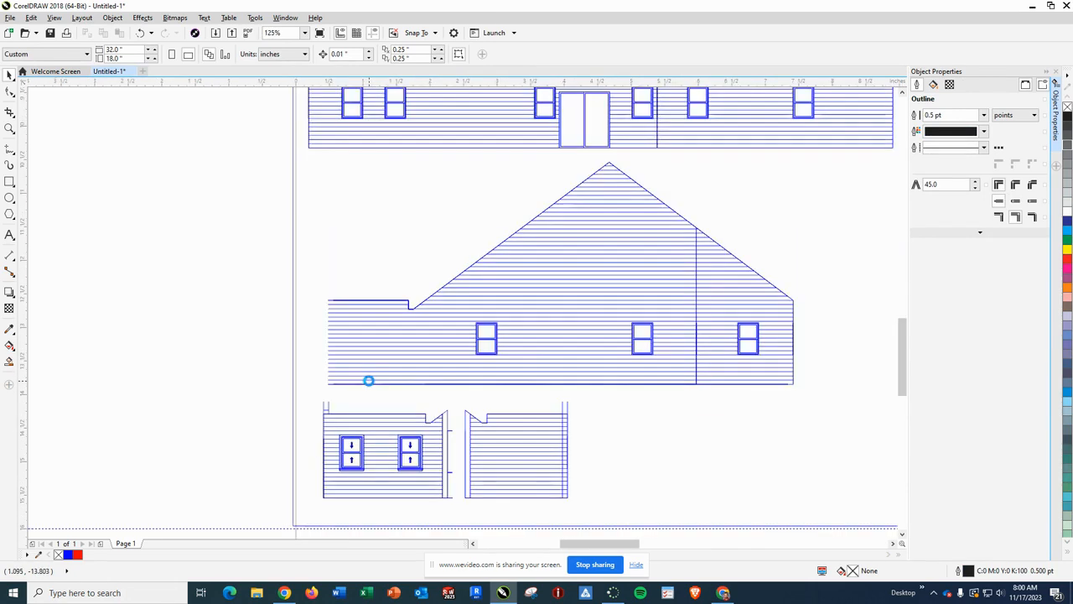
{"action": "scroll", "coordinate": [369, 380], "scroll_direction": "up", "scroll_amount": 2}
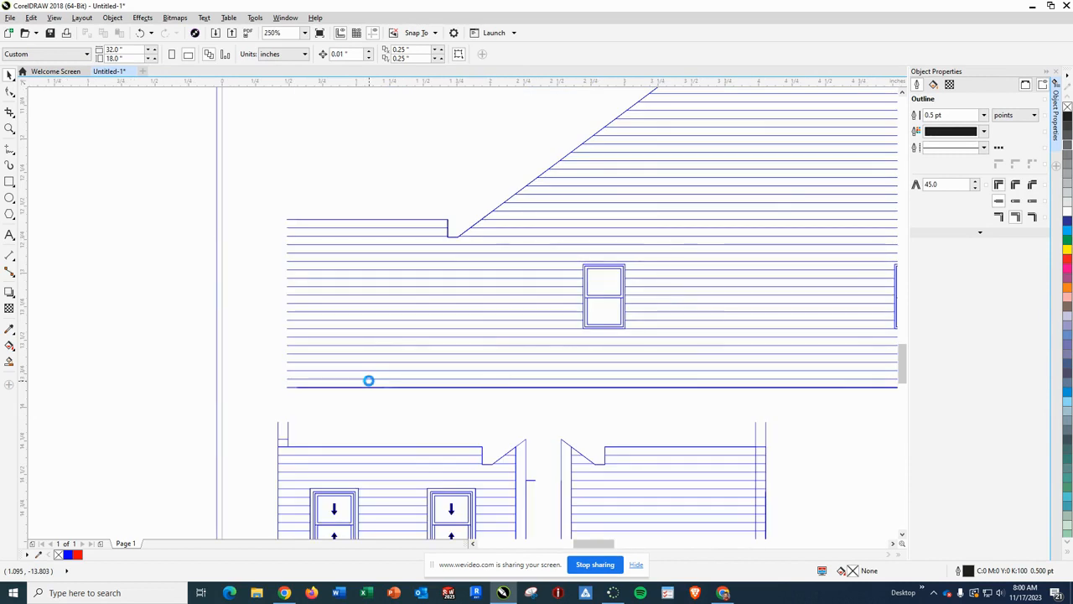
{"action": "scroll", "coordinate": [369, 379], "scroll_direction": "down", "scroll_amount": 2}
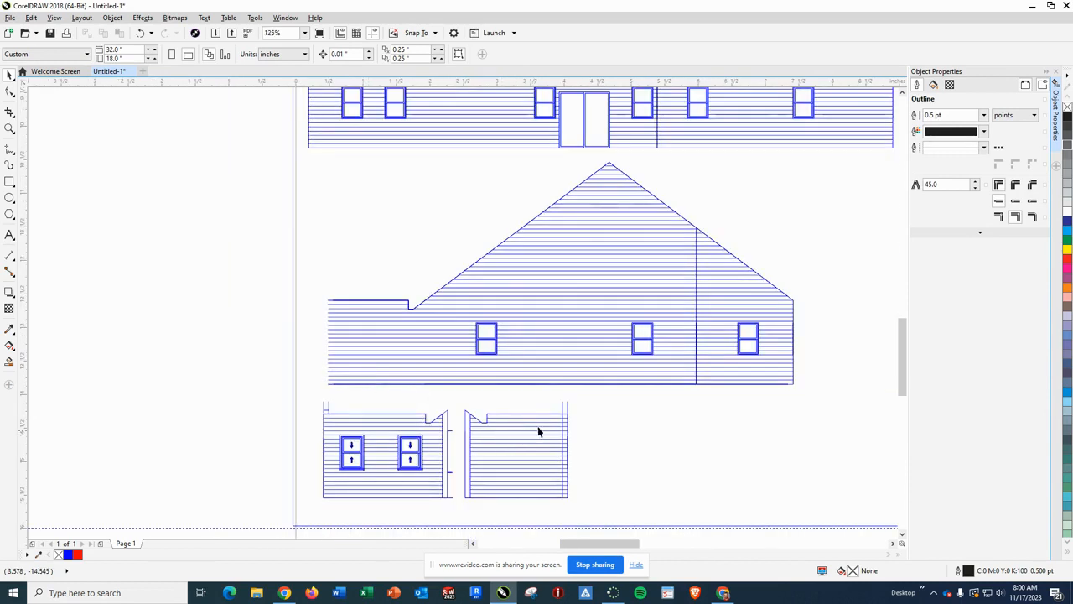
{"action": "left_click", "coordinate": [558, 384]}
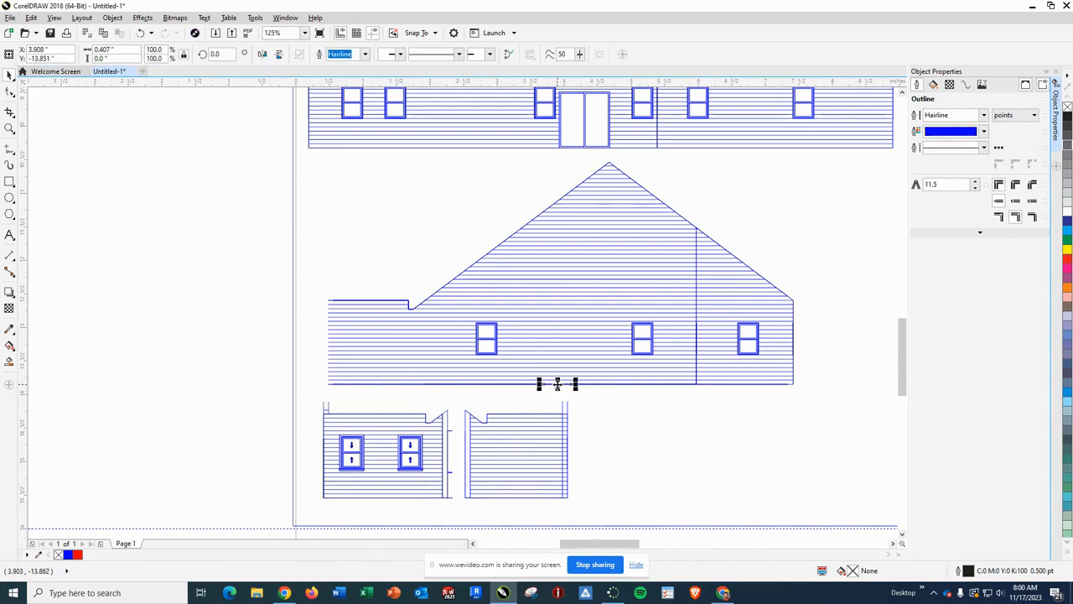
{"action": "key", "text": "Delete"}
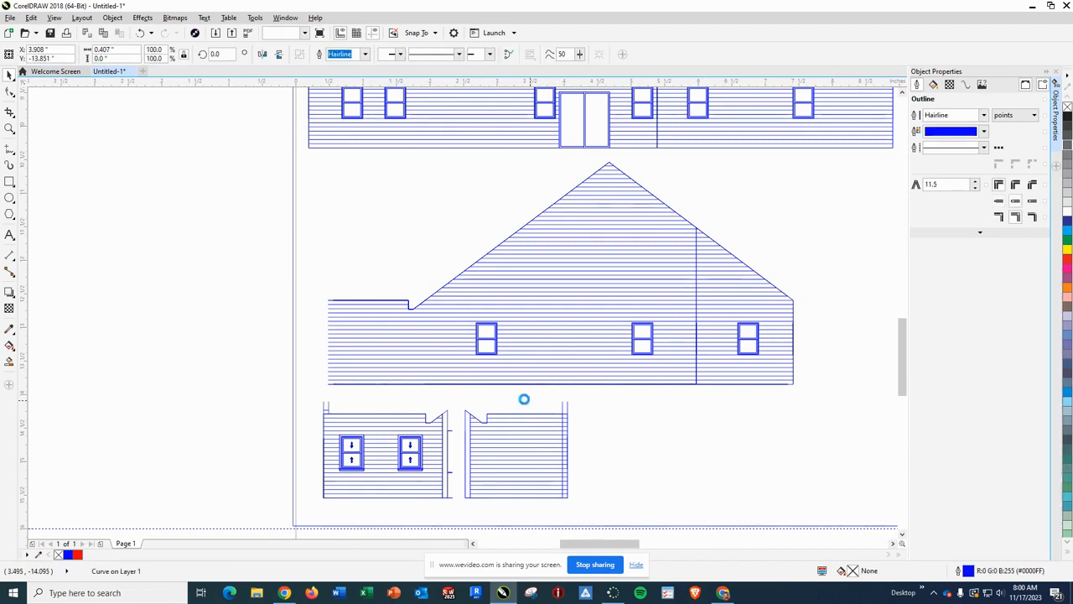
{"action": "left_click", "coordinate": [341, 384]}
{"action": "key", "text": "Delete"}
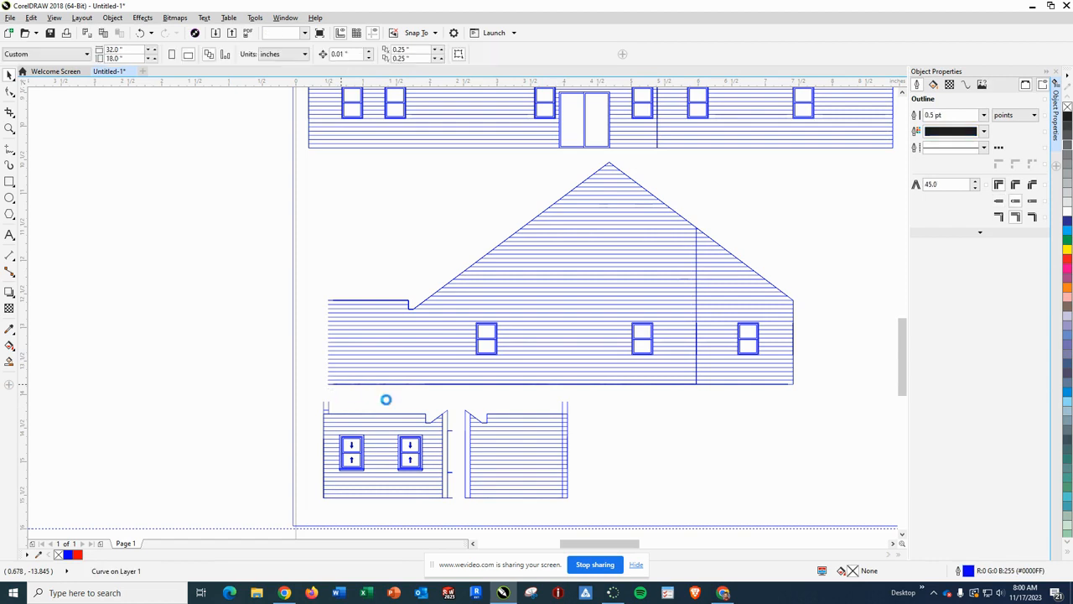
{"action": "left_click", "coordinate": [388, 384]}
{"action": "key", "text": "Delete"}
{"action": "left_click", "coordinate": [341, 385]}
{"action": "key", "text": "Delete"}
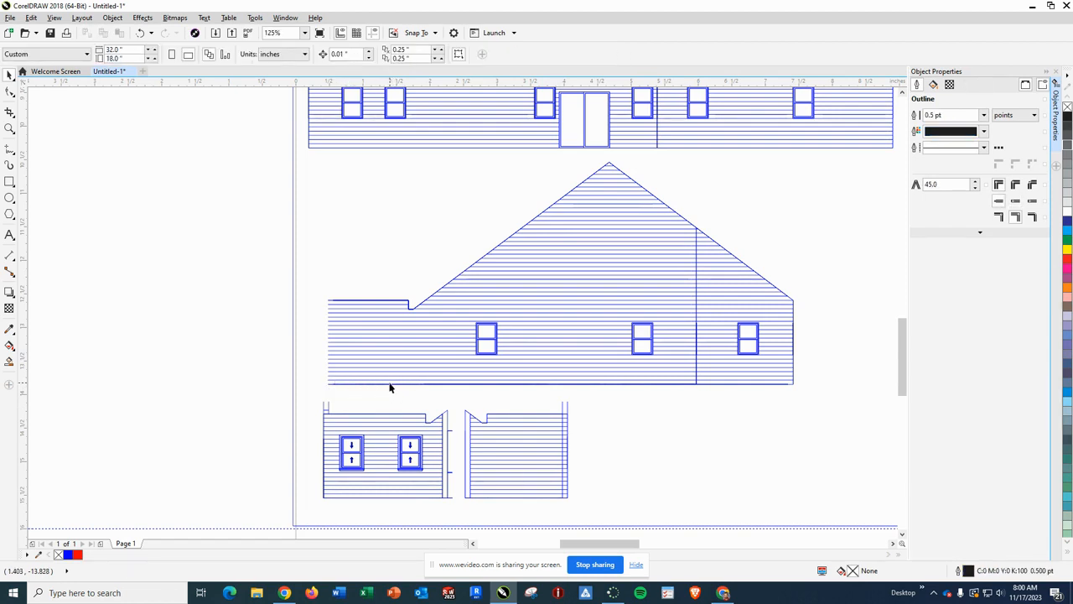
Delete further stacked line segments along the left-hand wing's bottom edge on the lower gable elevation
{"action": "left_click", "coordinate": [392, 384]}
{"action": "key", "text": "Delete"}
{"action": "left_click", "coordinate": [384, 384]}
{"action": "key", "text": "Delete"}
{"action": "left_click", "coordinate": [367, 384]}
{"action": "key", "text": "Delete"}
{"action": "left_click", "coordinate": [340, 383]}
{"action": "key", "text": "Delete"}
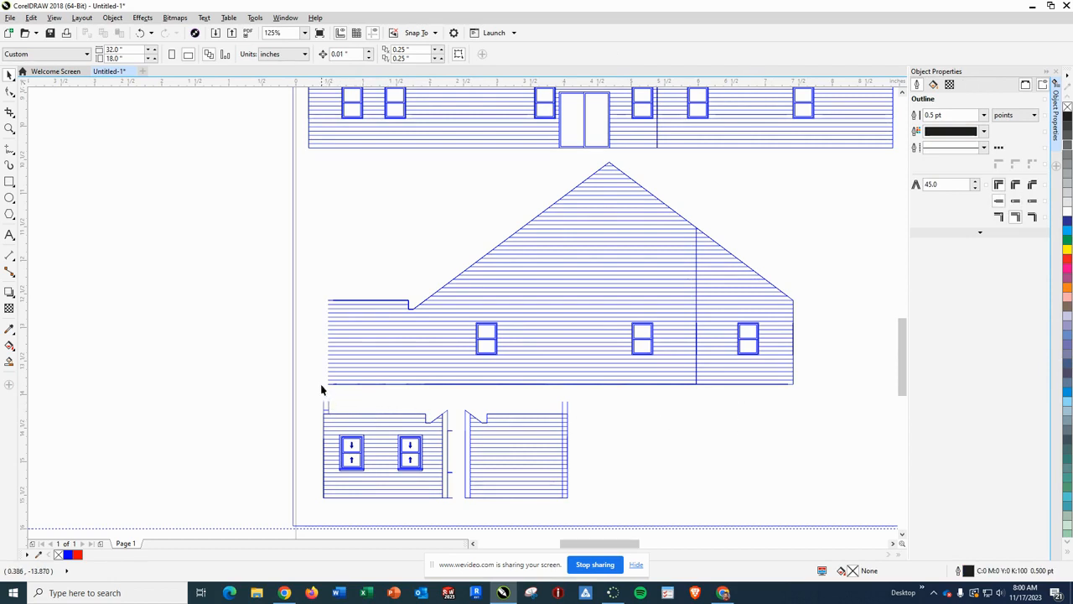
Select and delete the remaining bottom-edge segments left of the gable elevation's vertical line, plus the overlapping segments to its right
{"action": "left_click_drag", "start_coordinate": [326, 387], "coordinate": [599, 404]}
{"action": "left_click_drag", "start_coordinate": [690, 402], "coordinate": [704, 398]}
{"action": "key", "text": "Delete"}
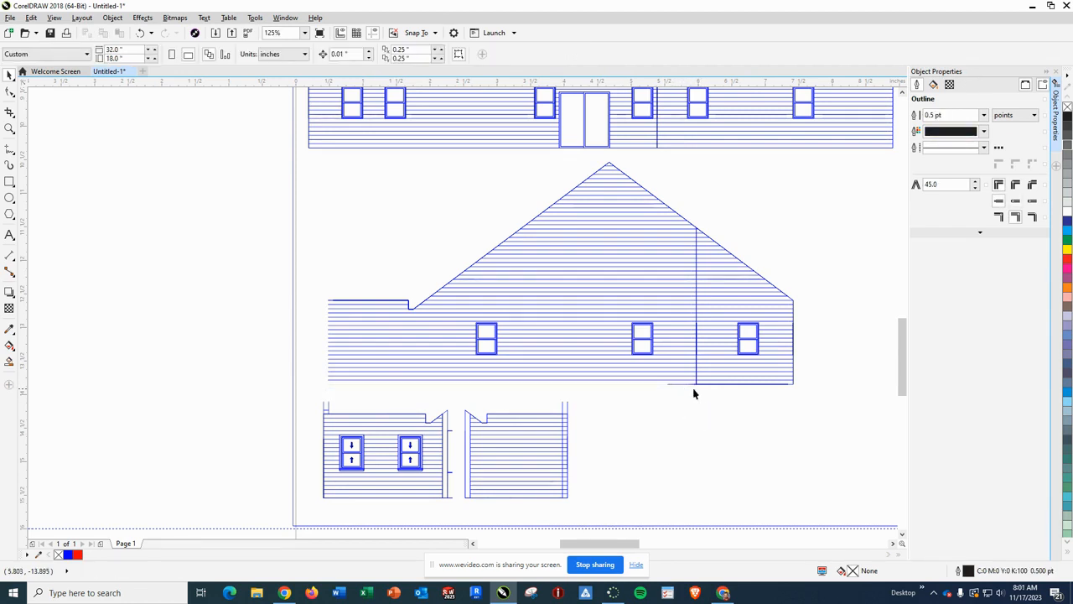
{"action": "left_click_drag", "start_coordinate": [811, 393], "coordinate": [693, 389]}
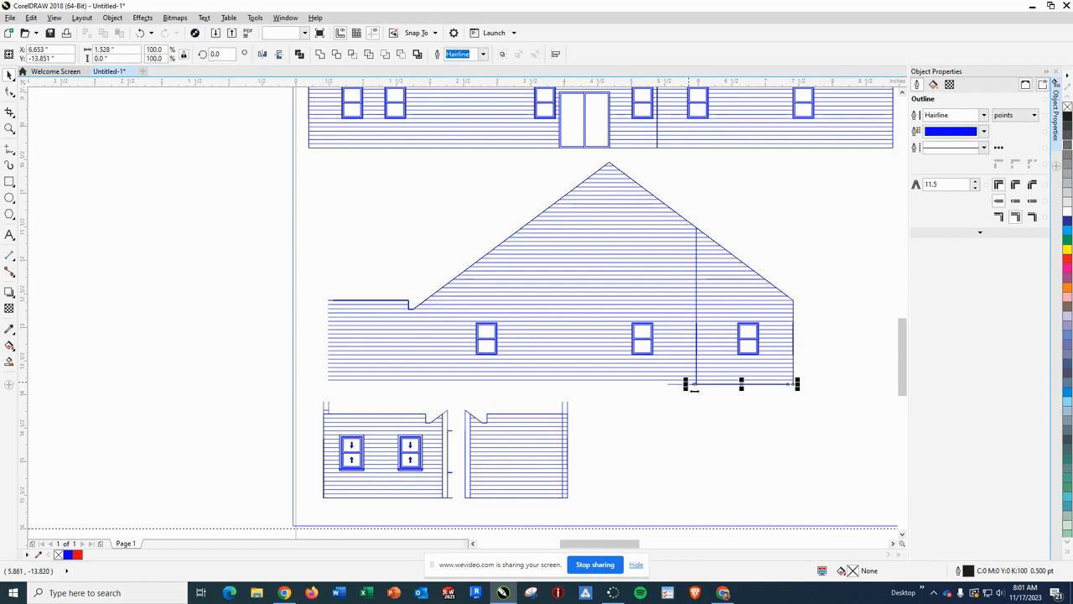
{"action": "left_click", "coordinate": [711, 412]}
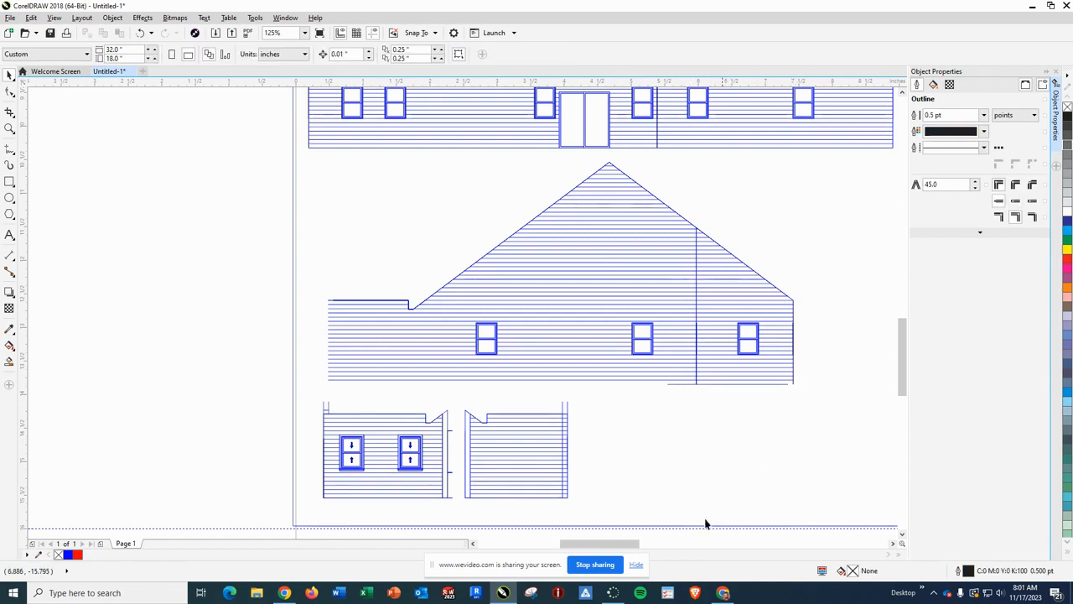
Activate the 2-Point Line tool and set its outline to Hairline width in red from the RGB palette
{"action": "left_click", "coordinate": [16, 154]}
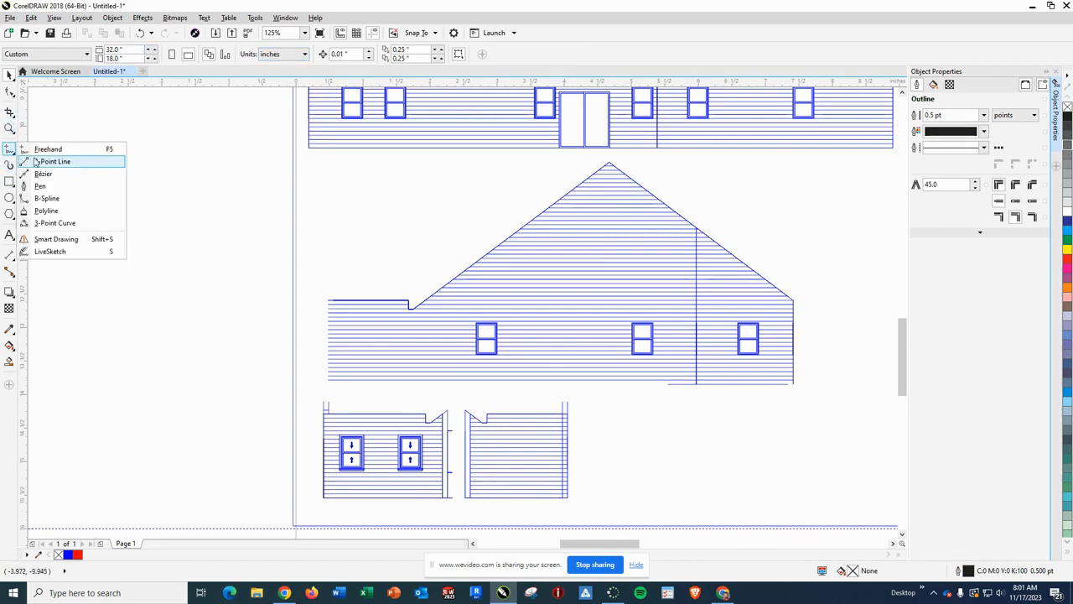
{"action": "left_click", "coordinate": [48, 164]}
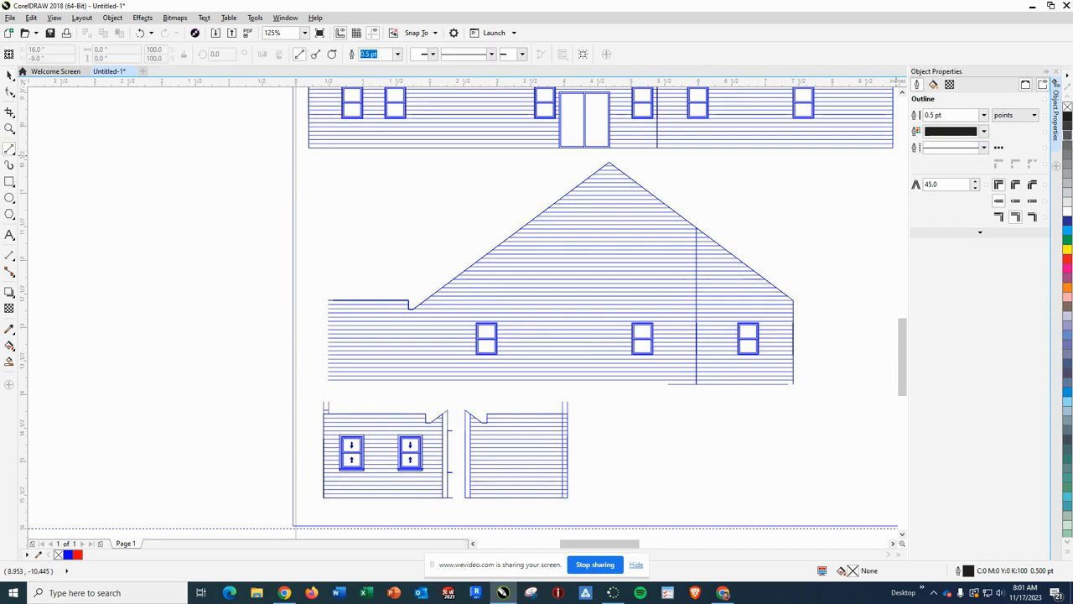
{"action": "left_click", "coordinate": [981, 115]}
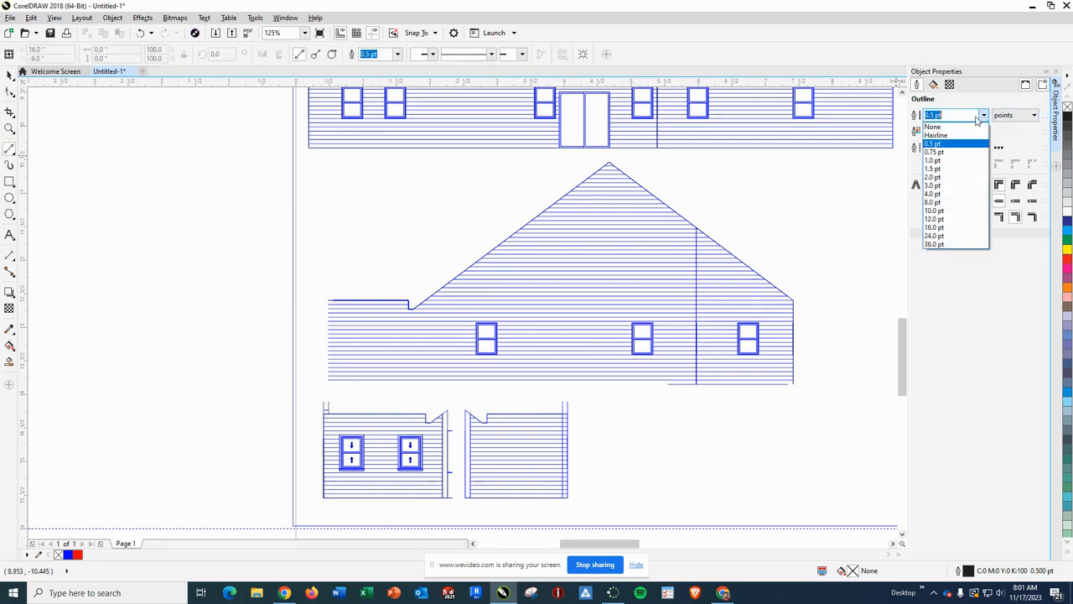
{"action": "left_click", "coordinate": [975, 136]}
{"action": "left_click", "coordinate": [985, 133]}
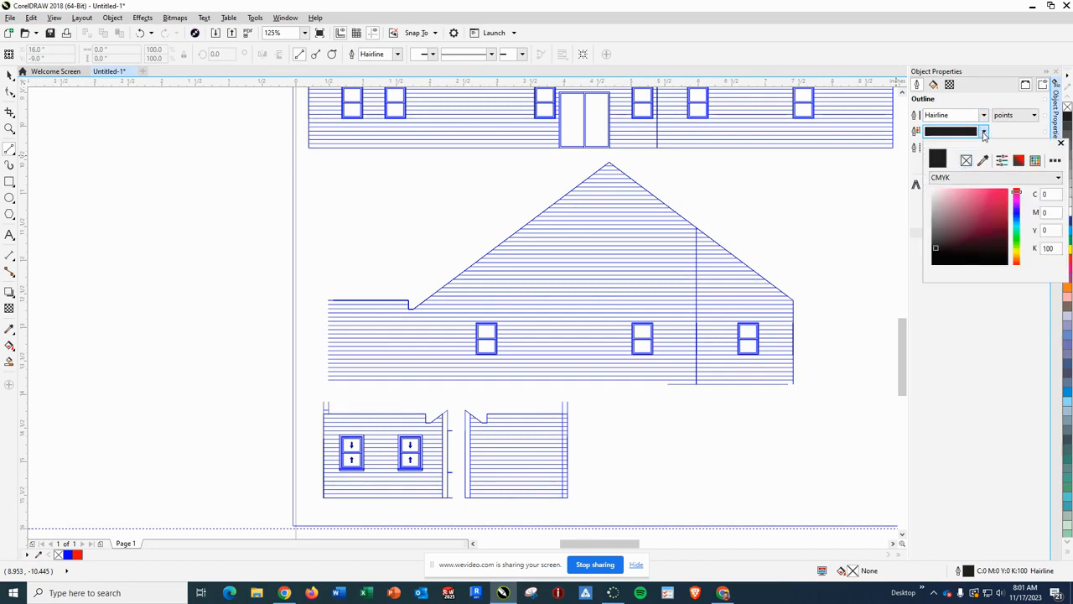
{"action": "left_click", "coordinate": [985, 177]}
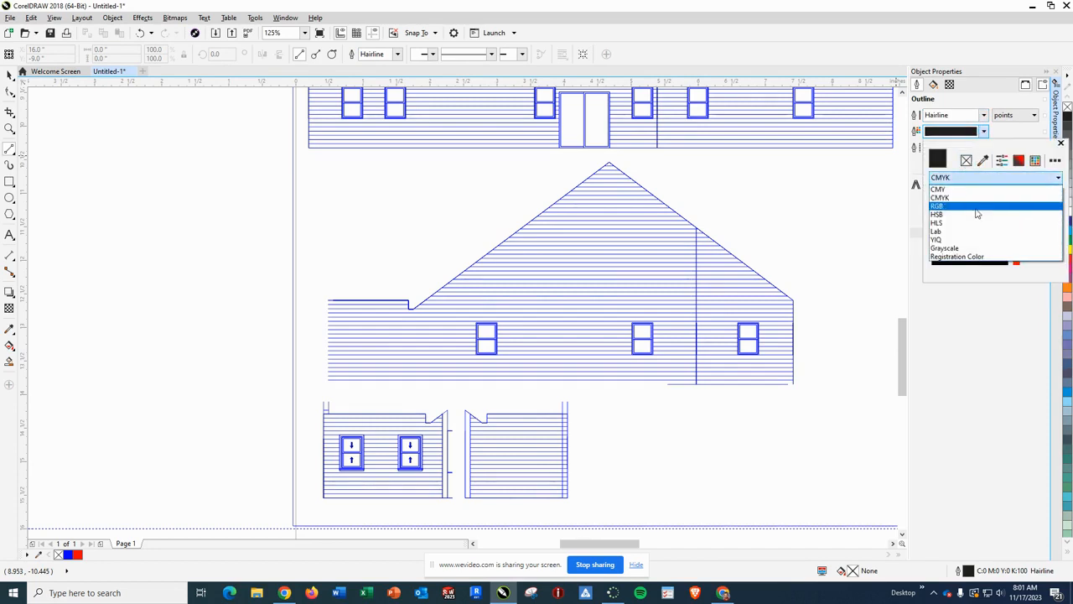
{"action": "left_click", "coordinate": [967, 205]}
{"action": "left_click", "coordinate": [1035, 160]}
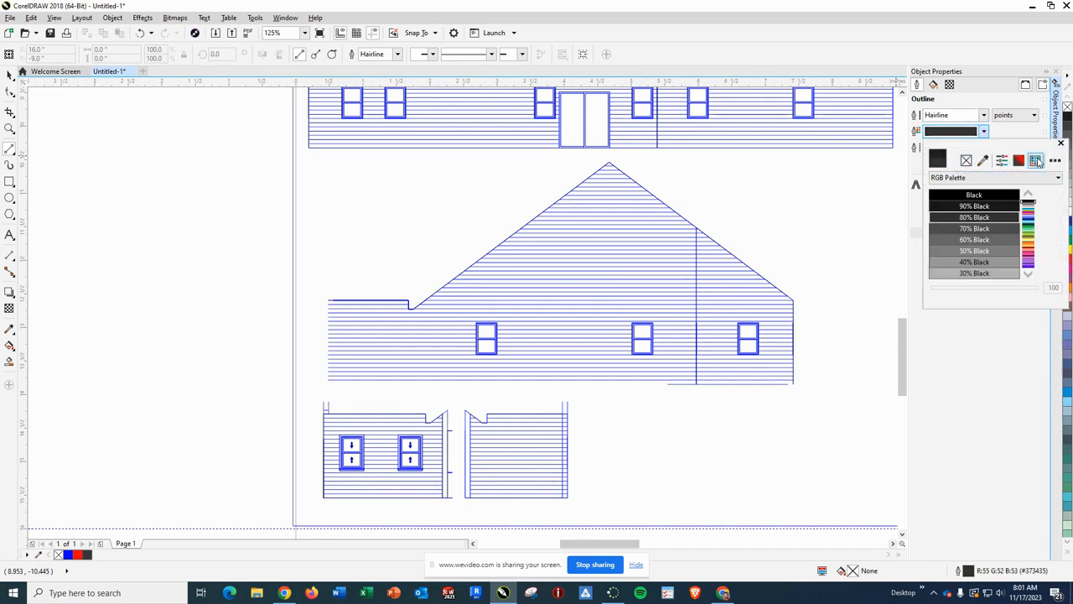
{"action": "left_click", "coordinate": [1028, 274]}
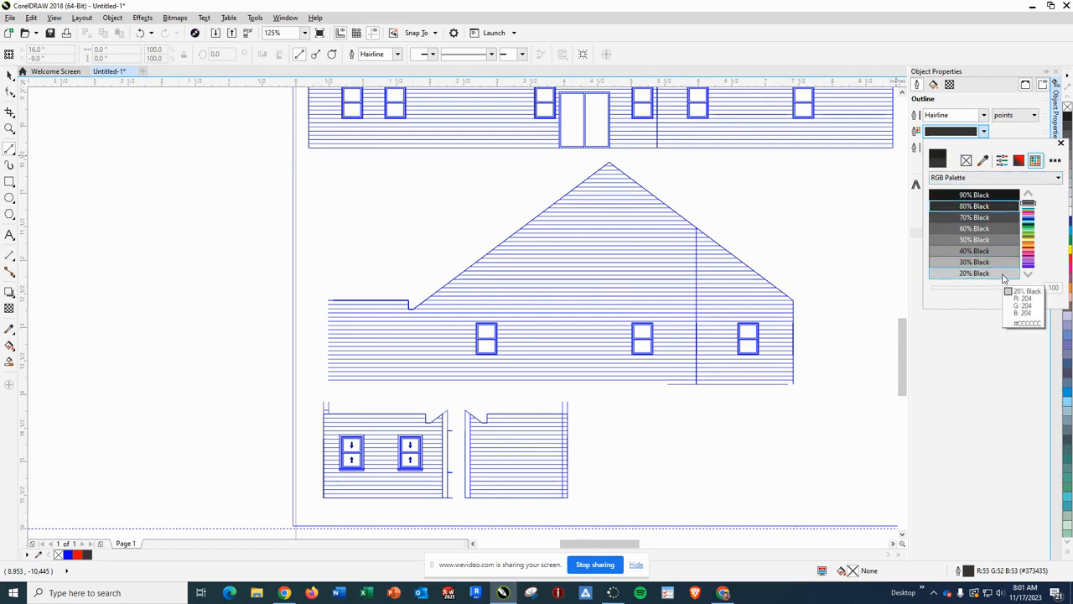
{"action": "left_click", "coordinate": [1031, 215]}
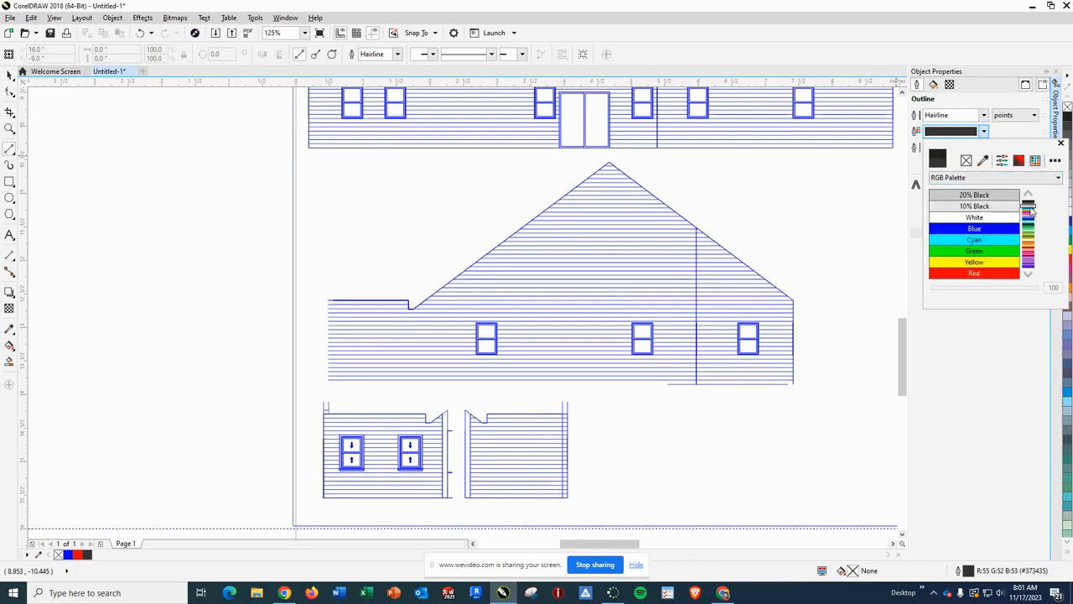
{"action": "left_click", "coordinate": [974, 273]}
{"action": "left_click", "coordinate": [1036, 372]}
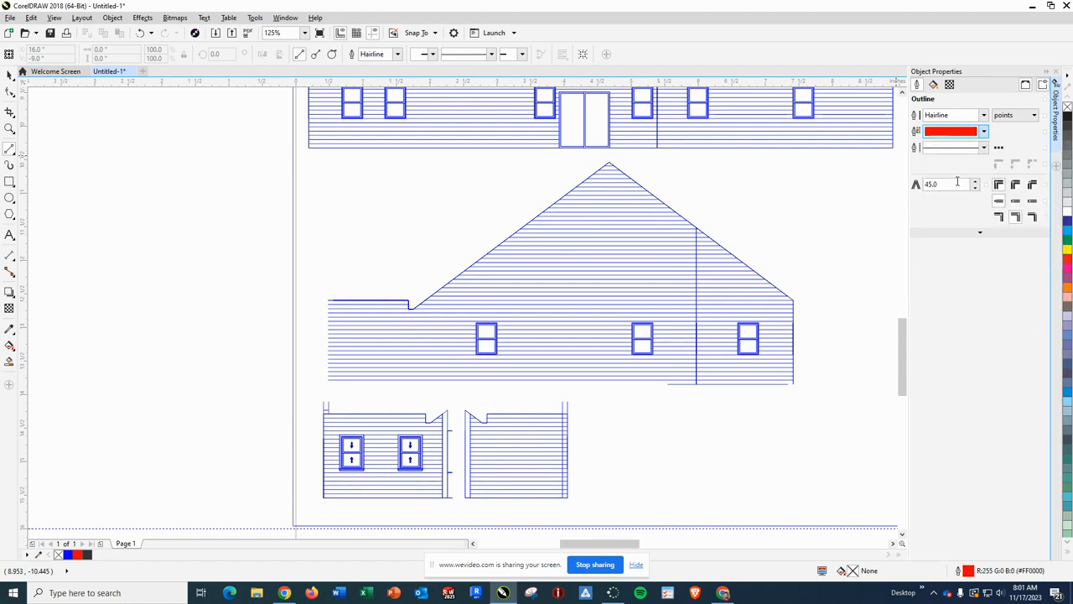
Draw a red bottom line about 7.36 in long and a left wall line about 1.25 in high on the lower gable elevation
{"action": "left_click", "coordinate": [793, 384]}
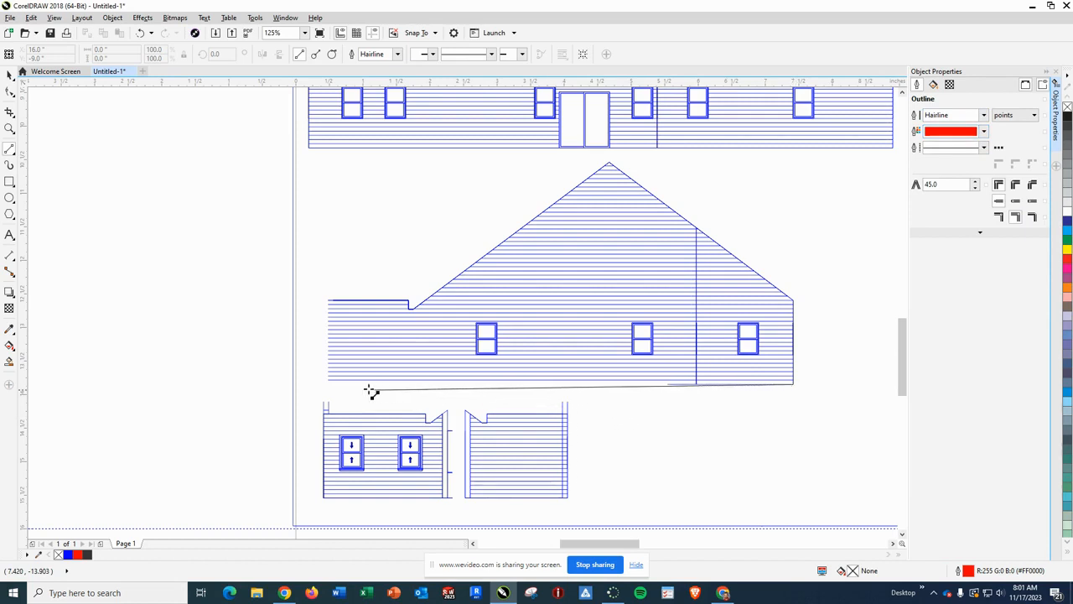
{"action": "left_click", "coordinate": [298, 384]}
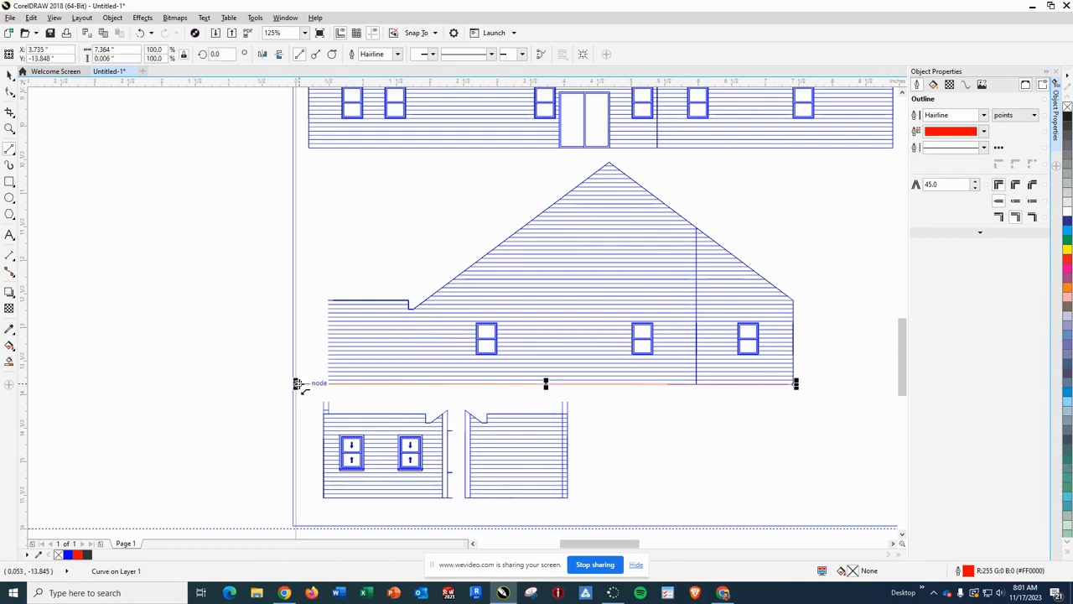
{"action": "left_click", "coordinate": [328, 302]}
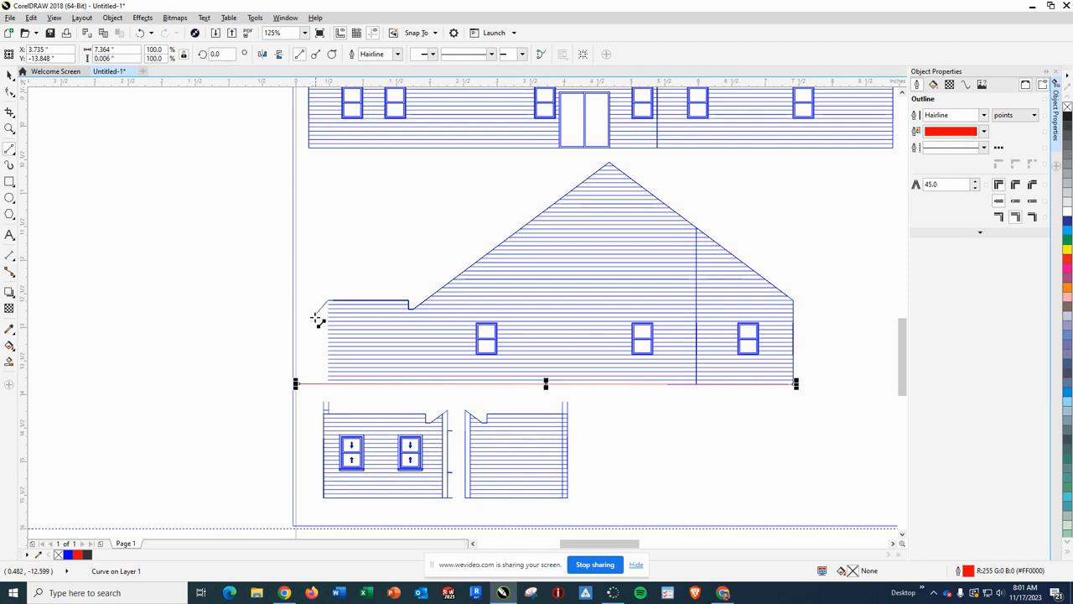
{"action": "left_click", "coordinate": [328, 384]}
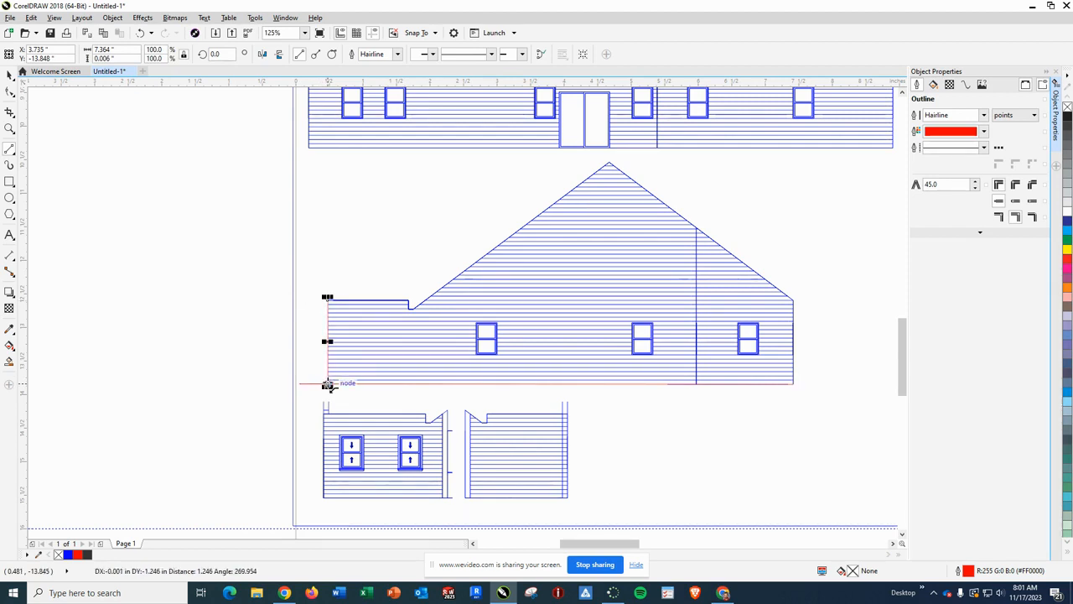
{"action": "key", "text": "Escape"}
Shorten the overhanging left end of the red bottom line to meet the left wall line, making it about 6.94 in long
{"action": "scroll", "coordinate": [335, 385], "scroll_direction": "down", "scroll_amount": 3}
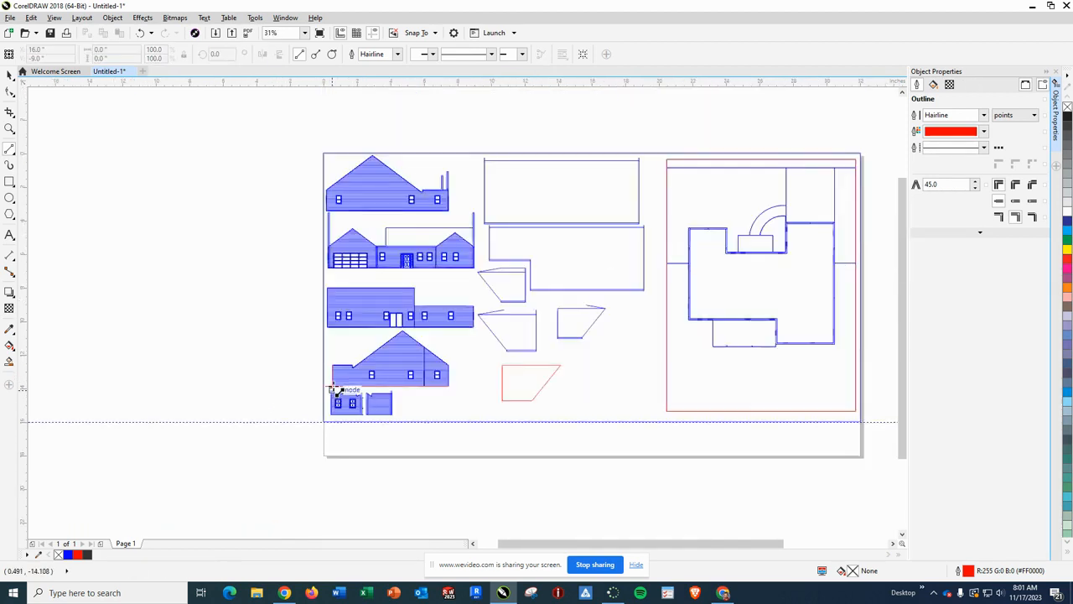
{"action": "scroll", "coordinate": [338, 383], "scroll_direction": "up", "scroll_amount": 8}
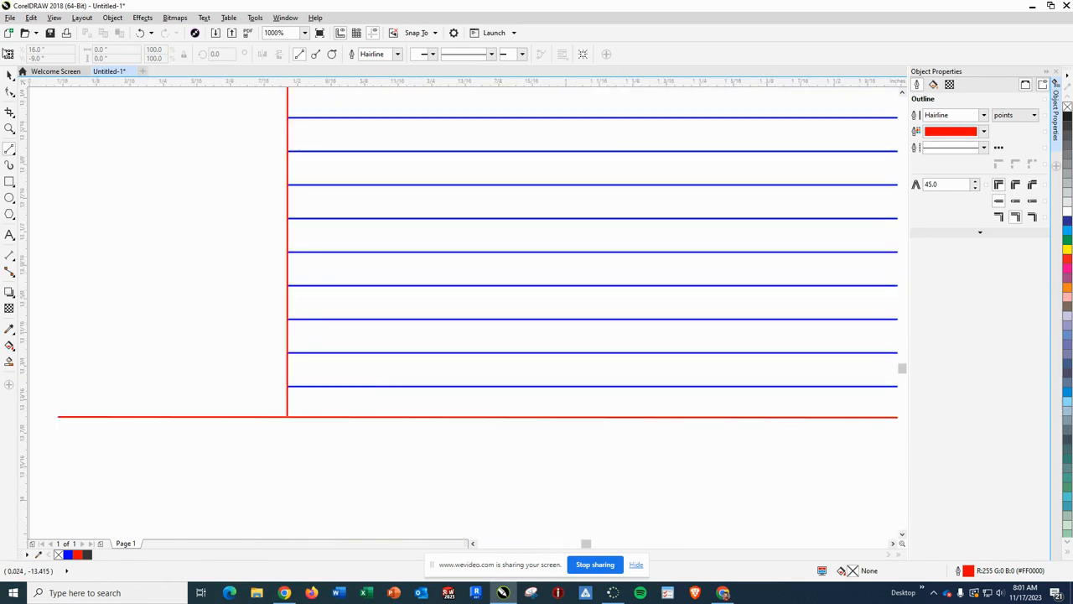
{"action": "left_click", "coordinate": [9, 75]}
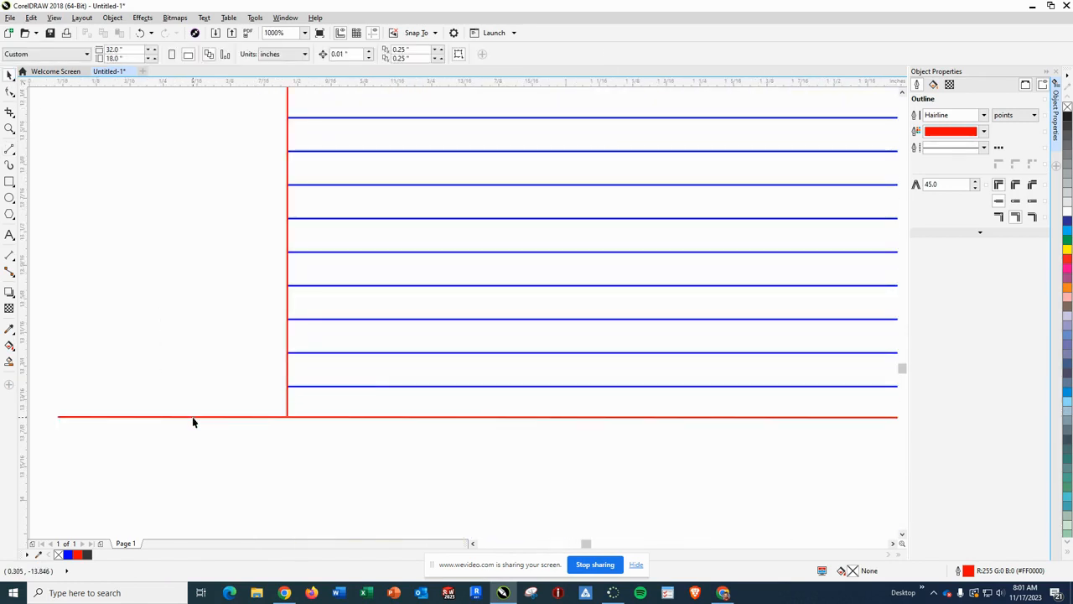
{"action": "left_click", "coordinate": [191, 418]}
{"action": "left_click_drag", "start_coordinate": [53, 417], "coordinate": [286, 420]}
{"action": "scroll", "coordinate": [336, 433], "scroll_direction": "up", "scroll_amount": 2}
{"action": "scroll", "coordinate": [335, 432], "scroll_direction": "down", "scroll_amount": 4}
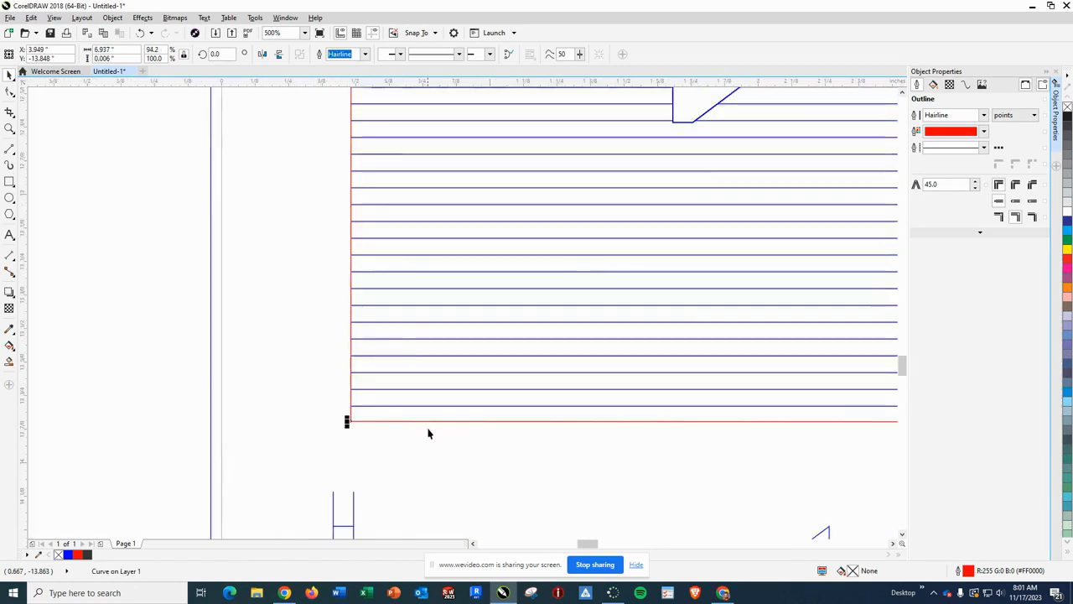
{"action": "scroll", "coordinate": [428, 432], "scroll_direction": "down", "scroll_amount": 3}
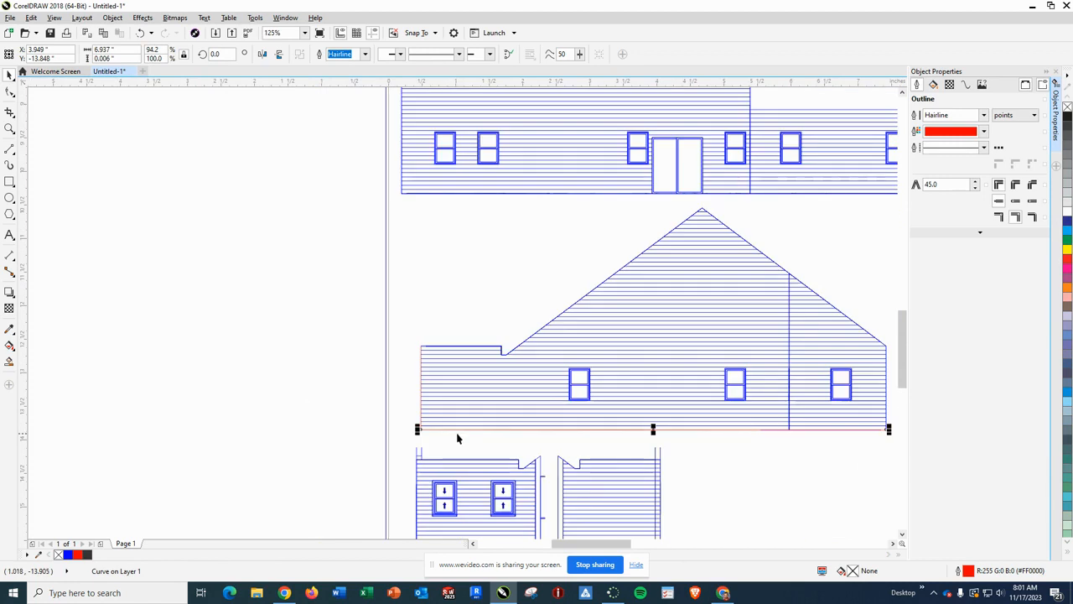
{"action": "left_click", "coordinate": [367, 307]}
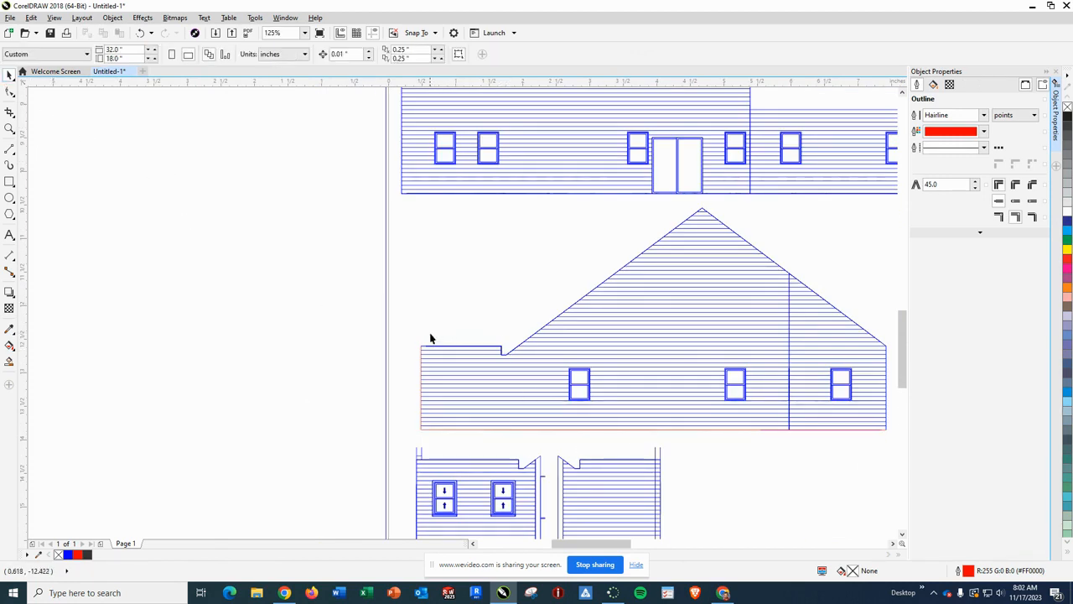
Delete the stacked blue segments along the top edge of the lower gable elevation's left-hand wing
{"action": "scroll", "coordinate": [498, 349], "scroll_direction": "down", "scroll_amount": 1}
{"action": "scroll", "coordinate": [498, 349], "scroll_direction": "up", "scroll_amount": 2}
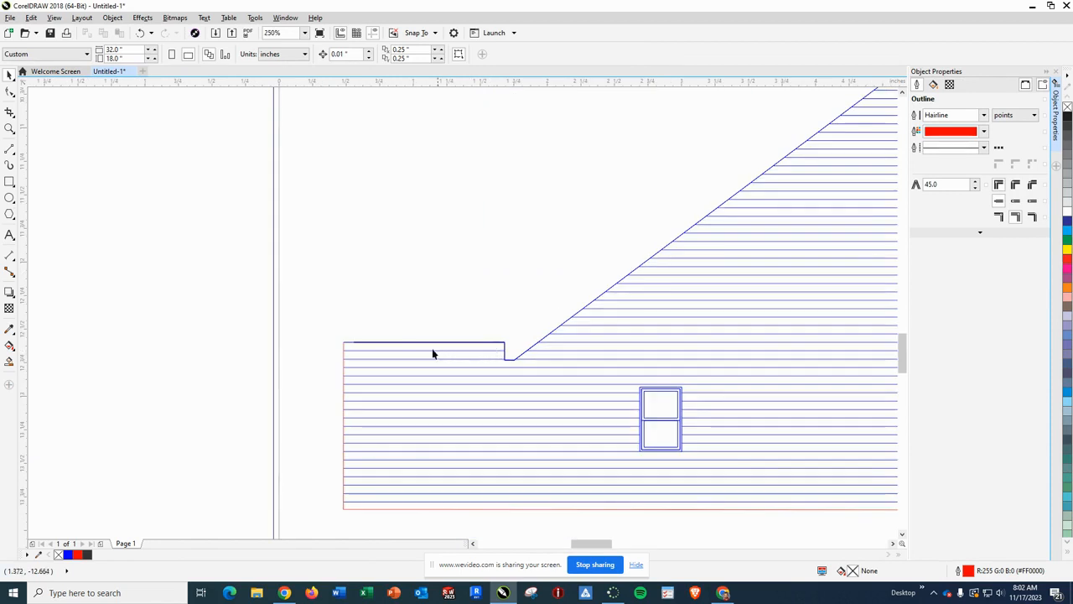
{"action": "left_click_drag", "start_coordinate": [336, 332], "coordinate": [527, 347]}
{"action": "key", "text": "Delete"}
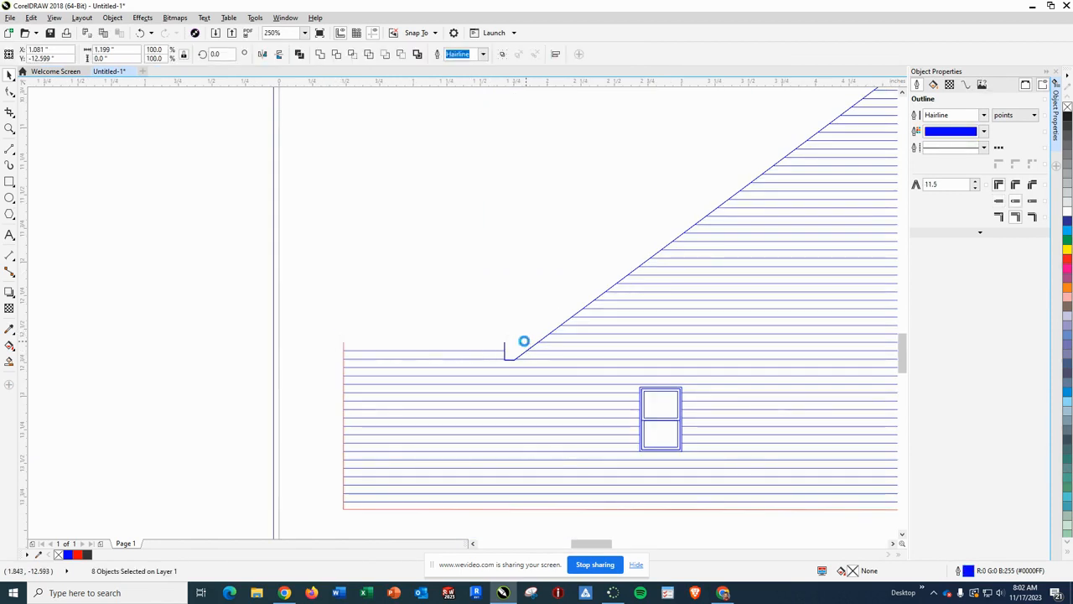
Trace the left-hand wing's top edge, the notch and the left roof slope with a connected red hairline
{"action": "left_click", "coordinate": [9, 148]}
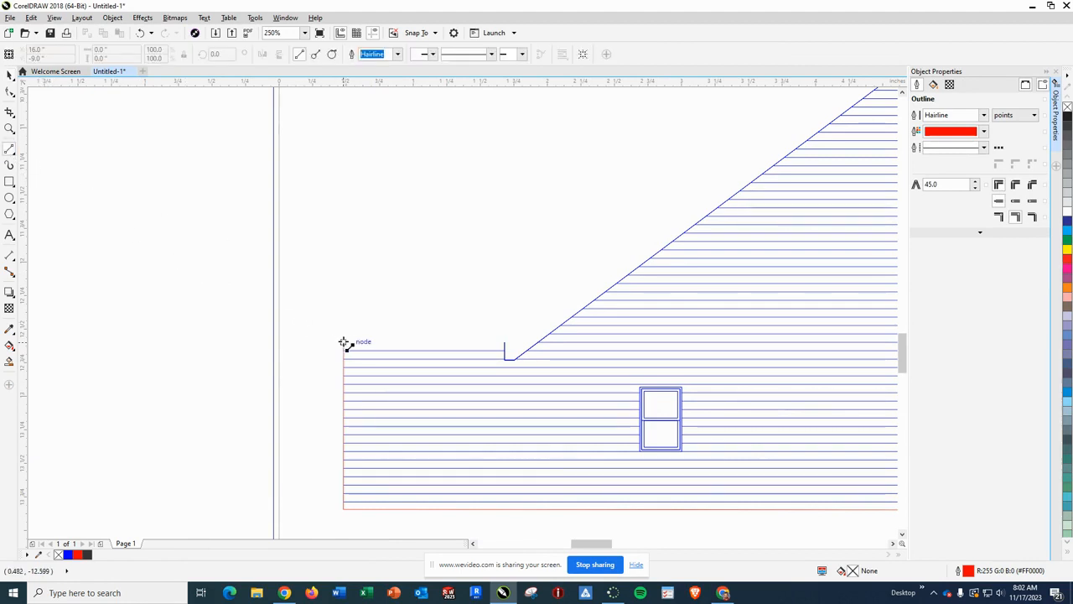
{"action": "left_click_drag", "start_coordinate": [344, 342], "coordinate": [517, 361]}
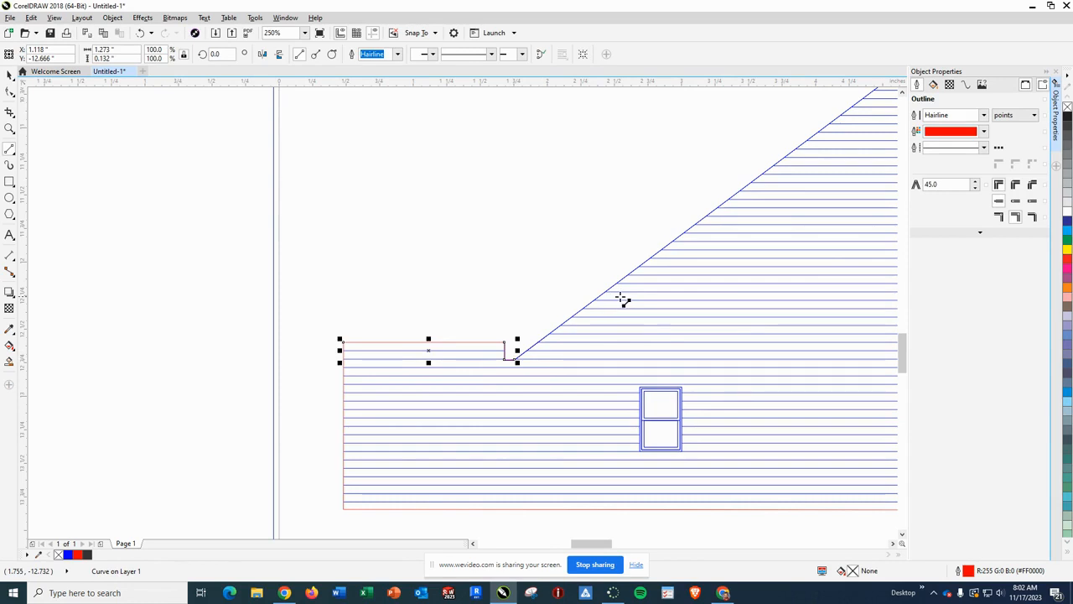
{"action": "scroll", "coordinate": [624, 299], "scroll_direction": "down", "scroll_amount": 2}
{"action": "left_click_drag", "start_coordinate": [764, 183], "coordinate": [570, 327]}
{"action": "scroll", "coordinate": [569, 315], "scroll_direction": "up", "scroll_amount": 3}
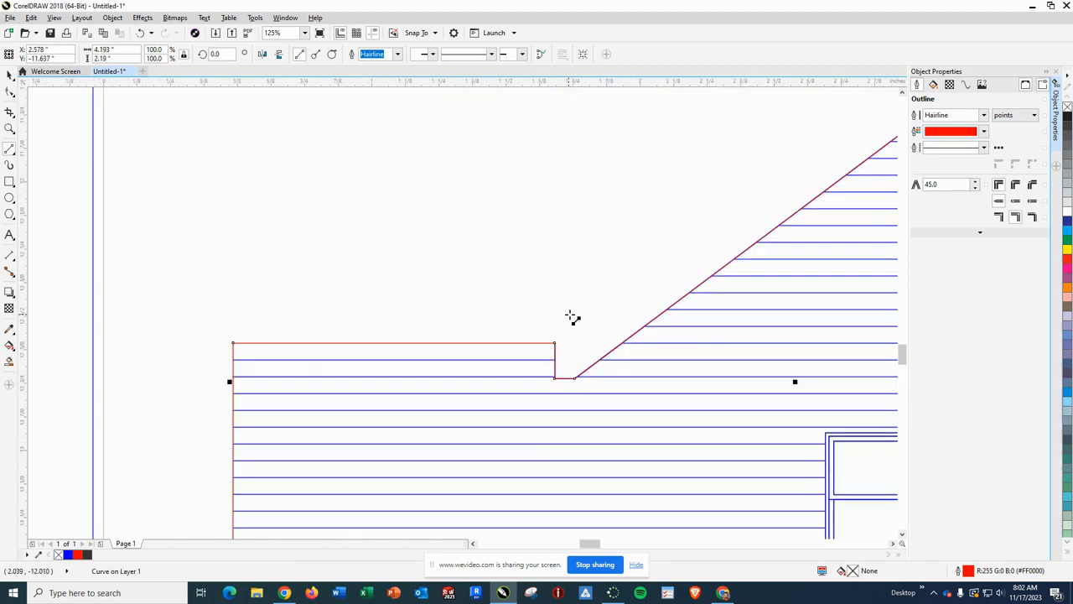
Continue the red hairline outline from the gable peak down the right roof slope to the eave
{"action": "scroll", "coordinate": [573, 316], "scroll_direction": "down", "scroll_amount": 1}
{"action": "scroll", "coordinate": [603, 298], "scroll_direction": "down", "scroll_amount": 4}
{"action": "scroll", "coordinate": [721, 277], "scroll_direction": "up", "scroll_amount": 3}
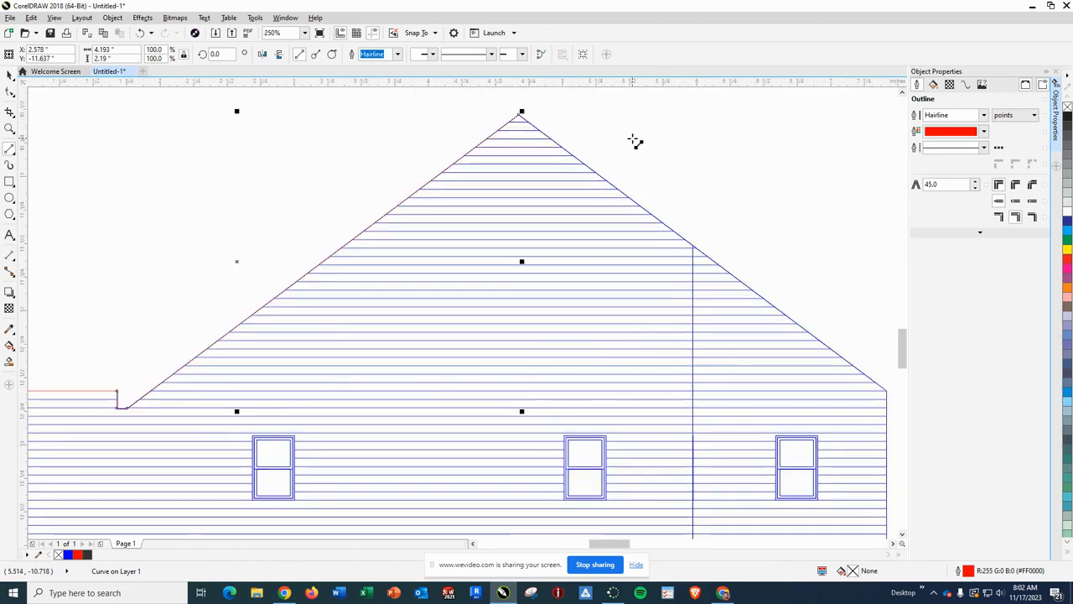
{"action": "left_click_drag", "start_coordinate": [520, 115], "coordinate": [887, 390]}
Extend the red outline from the right eave down the right wall edge to the bottom corner
{"action": "scroll", "coordinate": [889, 397], "scroll_direction": "up", "scroll_amount": 1}
{"action": "scroll", "coordinate": [889, 405], "scroll_direction": "up", "scroll_amount": 1}
{"action": "scroll", "coordinate": [889, 419], "scroll_direction": "down", "scroll_amount": 4}
{"action": "scroll", "coordinate": [888, 491], "scroll_direction": "up", "scroll_amount": 1}
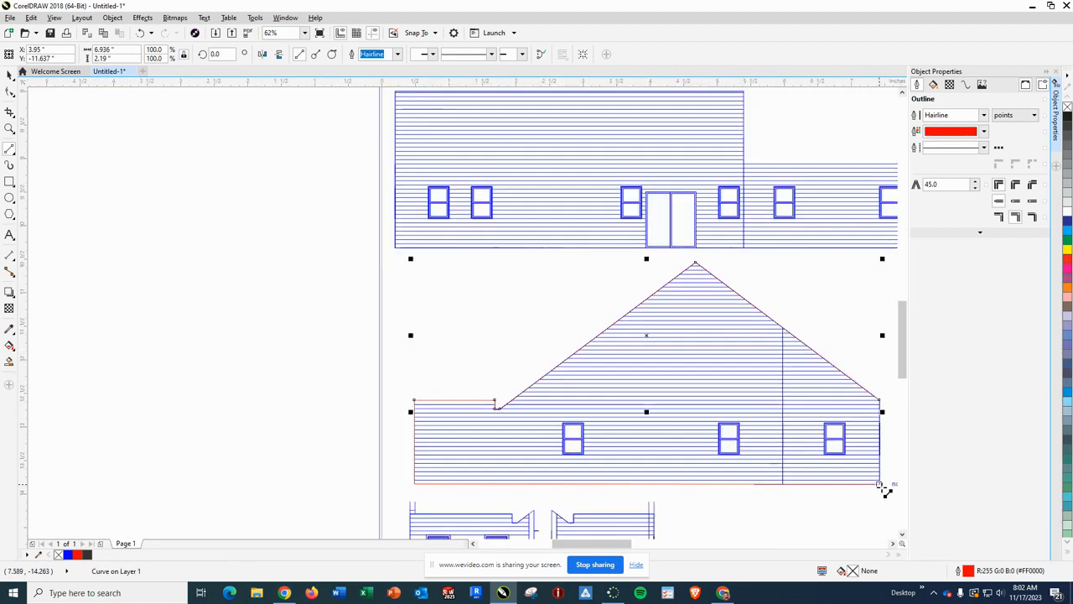
{"action": "scroll", "coordinate": [884, 482], "scroll_direction": "up", "scroll_amount": 3}
{"action": "scroll", "coordinate": [872, 335], "scroll_direction": "up", "scroll_amount": 2}
{"action": "left_click_drag", "start_coordinate": [872, 175], "coordinate": [821, 512]}
{"action": "scroll", "coordinate": [747, 441], "scroll_direction": "up", "scroll_amount": 2}
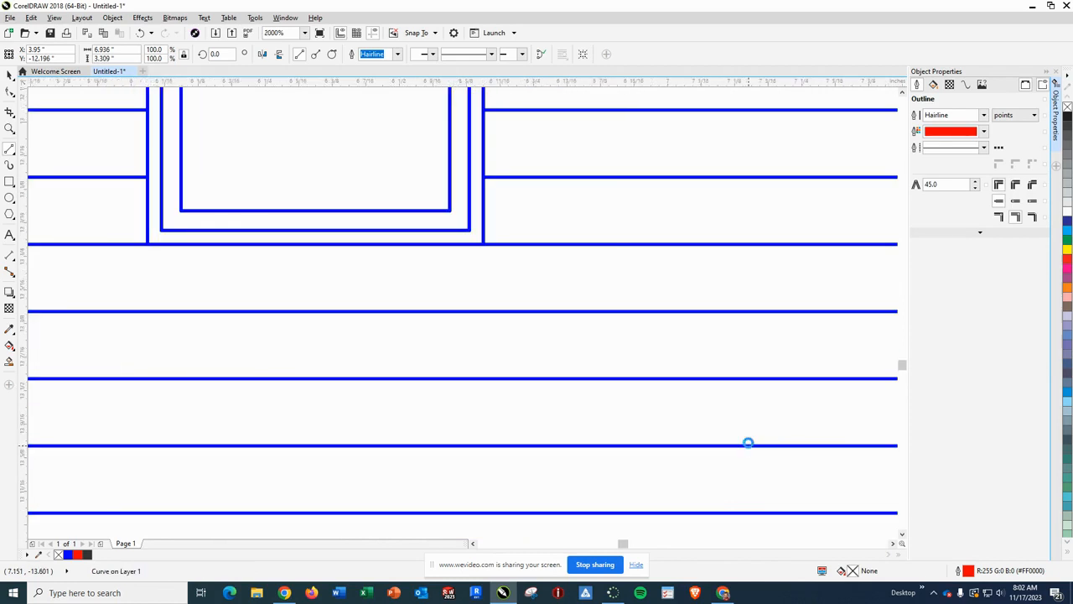
{"action": "scroll", "coordinate": [730, 428], "scroll_direction": "down", "scroll_amount": 5}
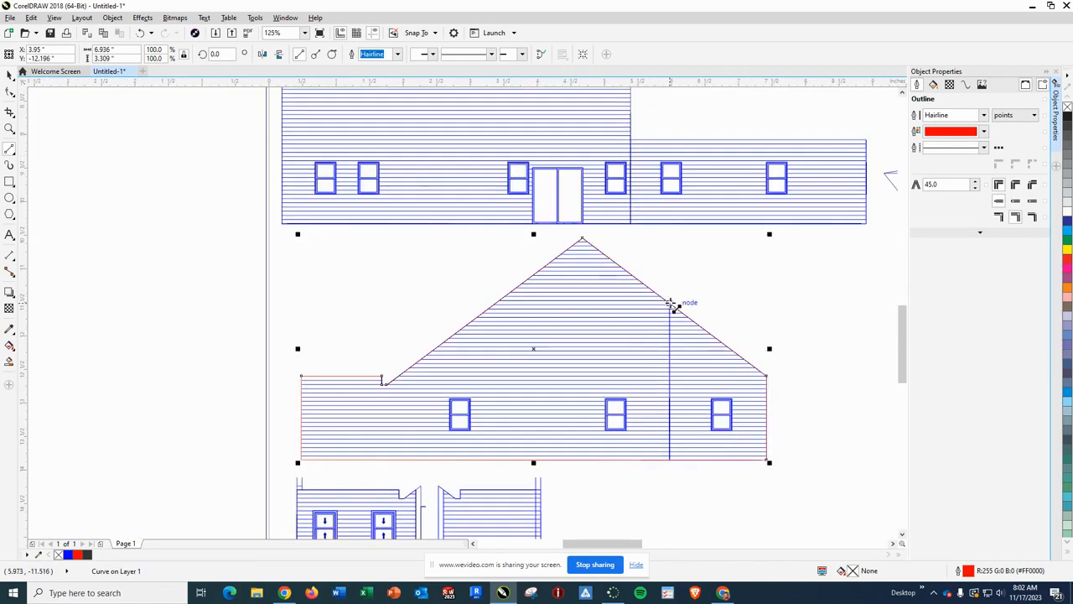
Draw a red vertical line about 2.335 in long over the gable elevation's interior line, from roof slope to bottom edge, and deselect it
{"action": "left_click_drag", "start_coordinate": [670, 304], "coordinate": [671, 462]}
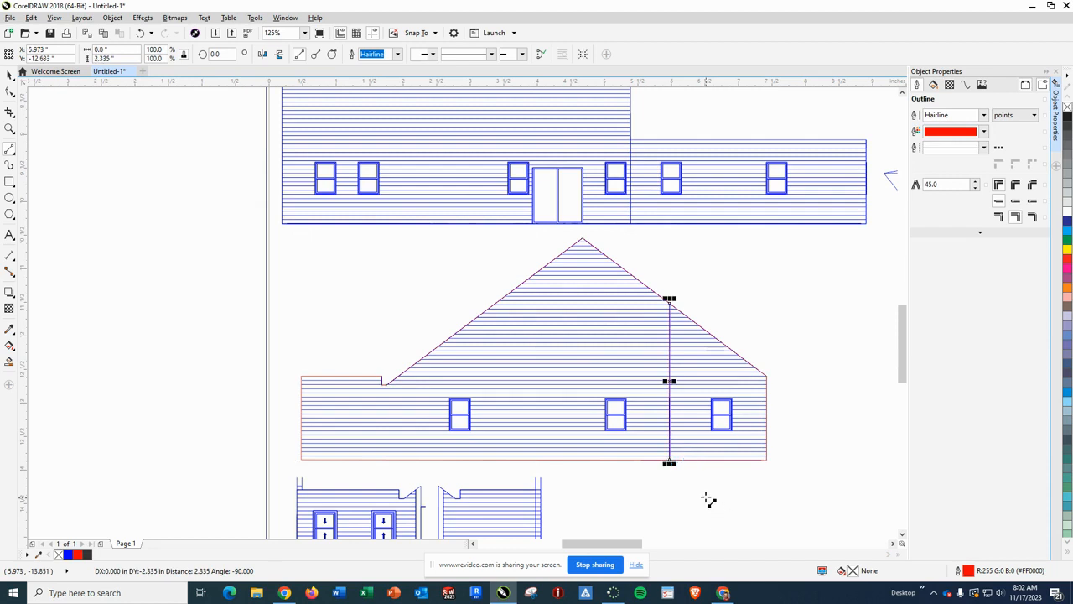
{"action": "scroll", "coordinate": [702, 494], "scroll_direction": "up", "scroll_amount": 1}
{"action": "scroll", "coordinate": [702, 494], "scroll_direction": "down", "scroll_amount": 1}
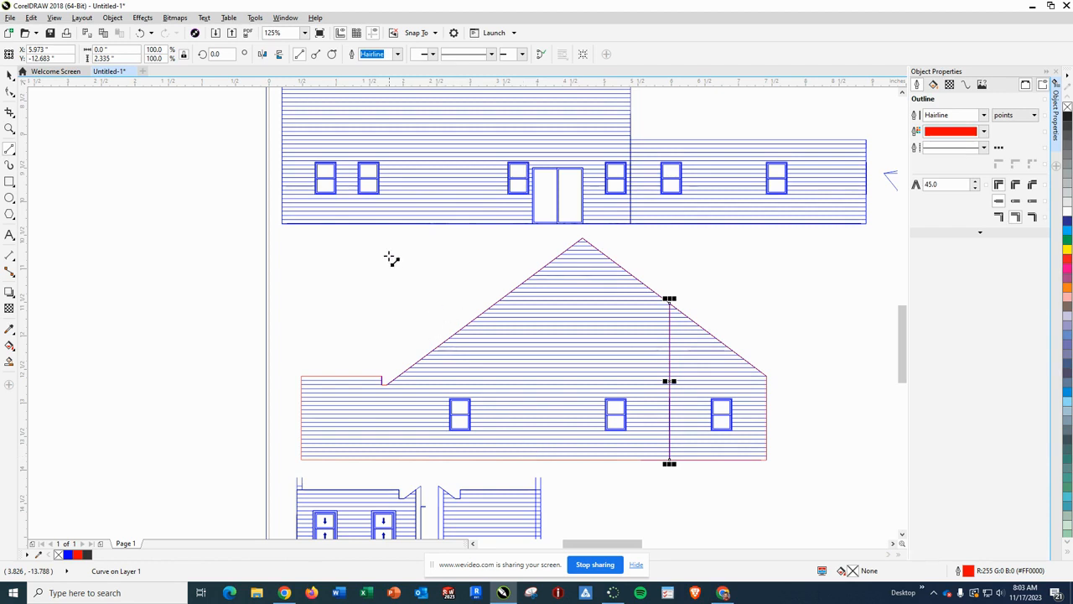
{"action": "left_click", "coordinate": [11, 77]}
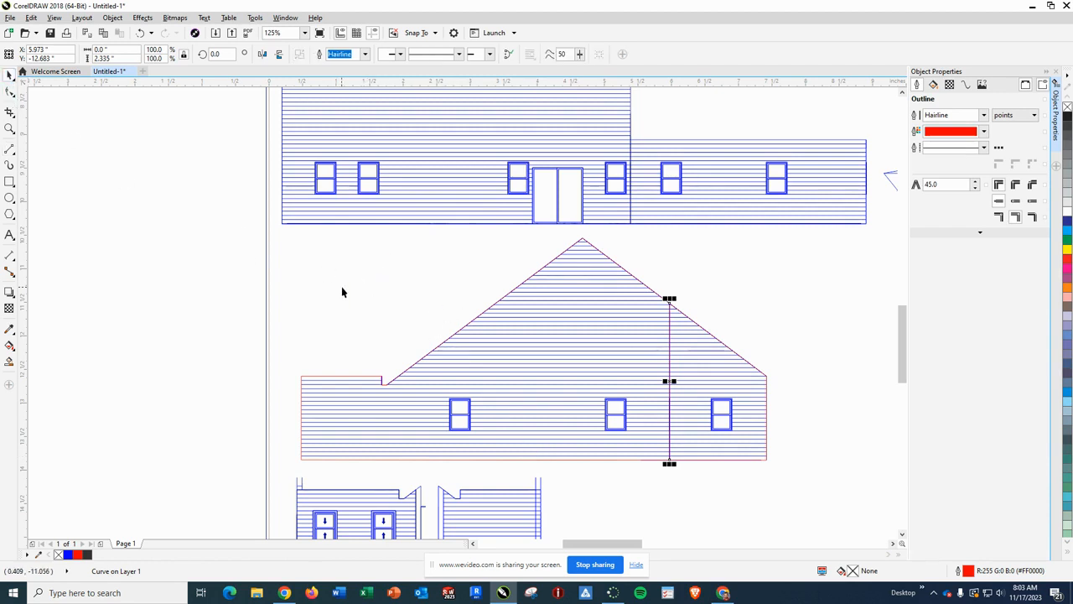
{"action": "left_click", "coordinate": [339, 284]}
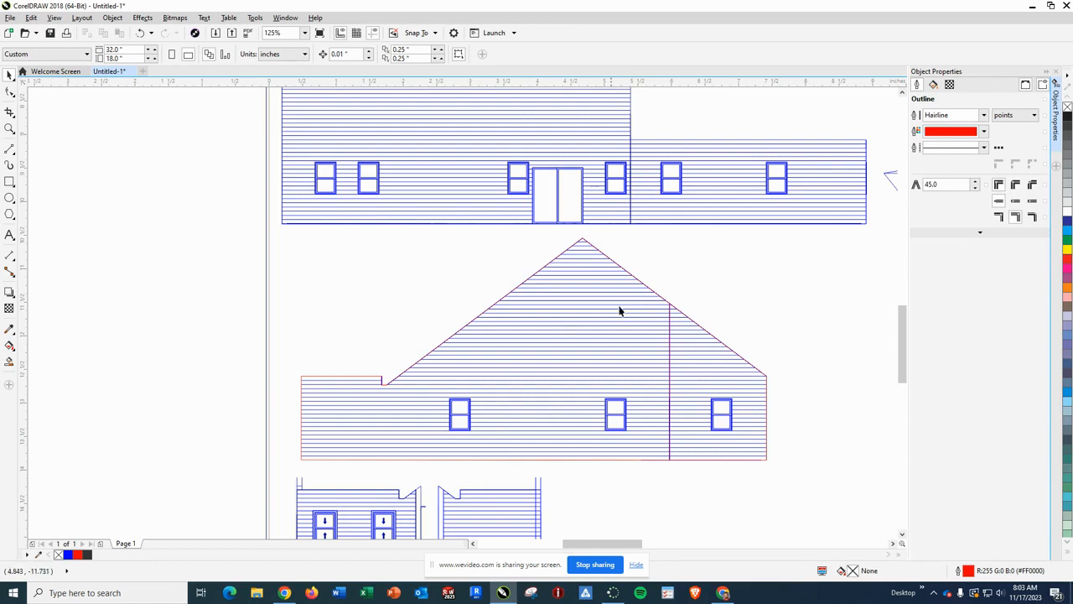
Start saving the drawing as a new file in the instructor's folder under StudentShare, Engineering Technology, _LaboratoryShare, 2B- Architecture on the EHS drive
{"action": "scroll", "coordinate": [630, 300], "scroll_direction": "down", "scroll_amount": 2}
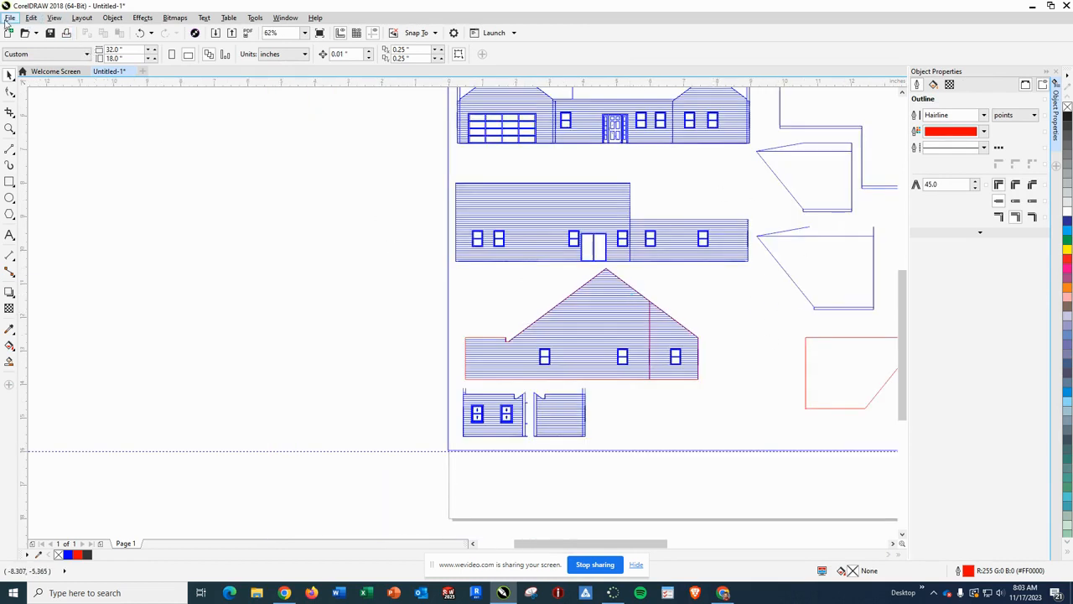
{"action": "left_click", "coordinate": [10, 19]}
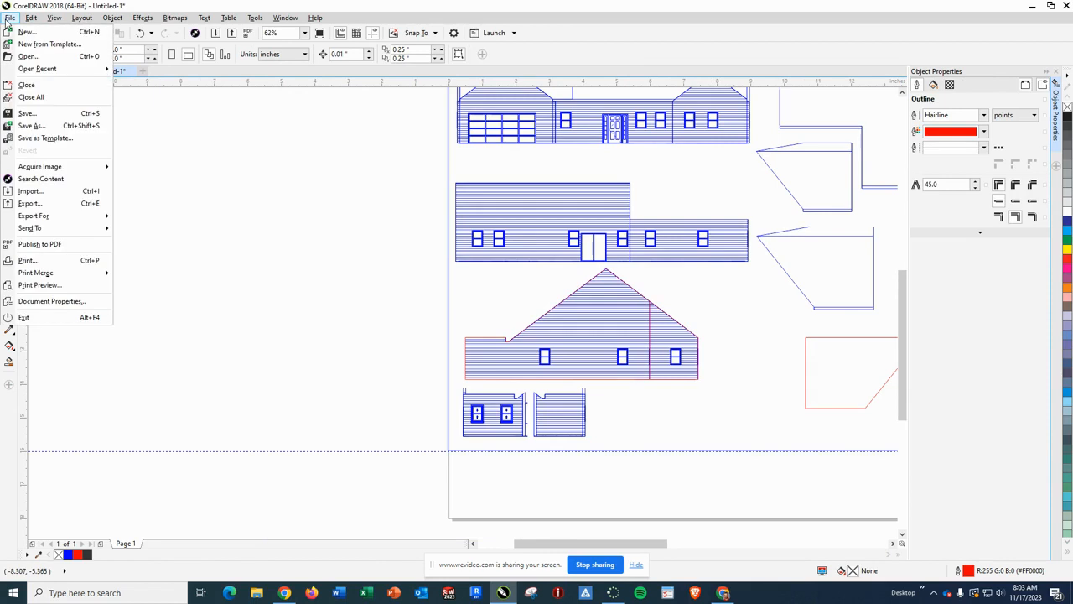
{"action": "left_click", "coordinate": [49, 126]}
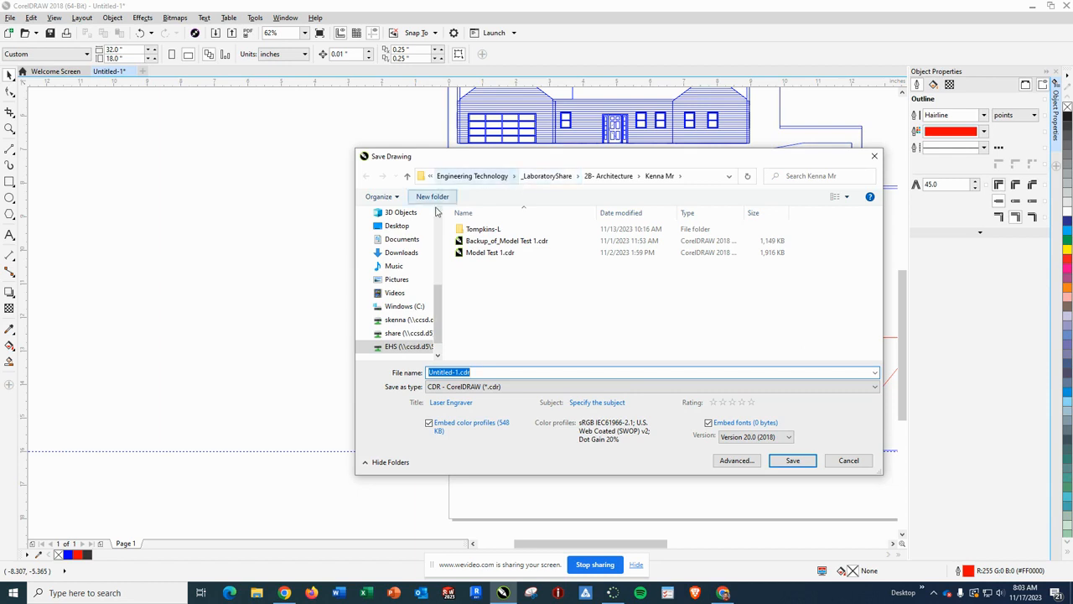
{"action": "left_click_drag", "start_coordinate": [436, 327], "coordinate": [436, 288]}
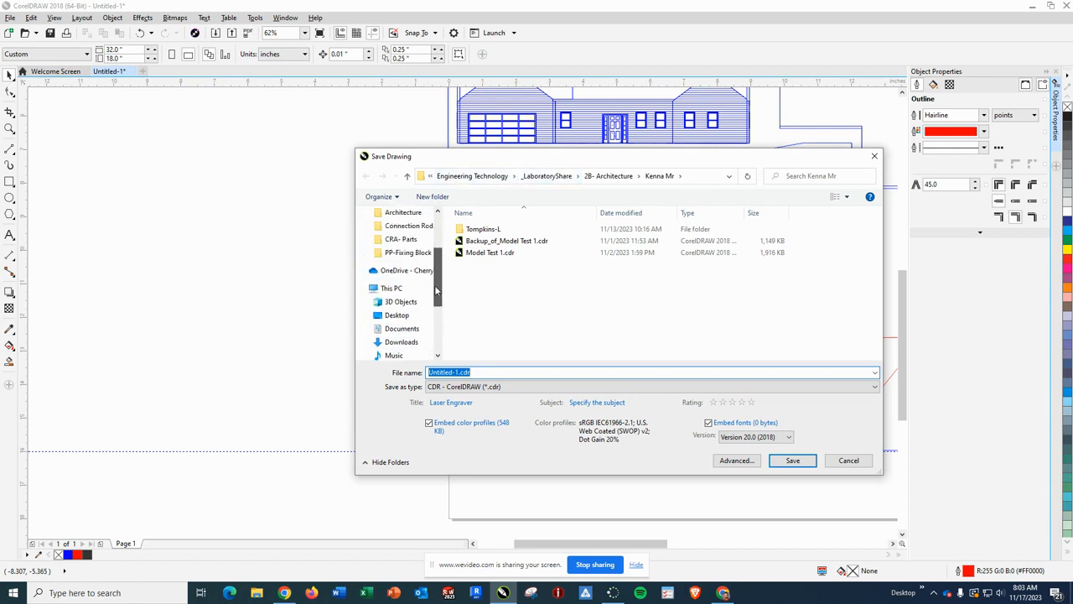
{"action": "left_click", "coordinate": [382, 288]}
{"action": "scroll", "coordinate": [587, 285], "scroll_direction": "down", "scroll_amount": 3}
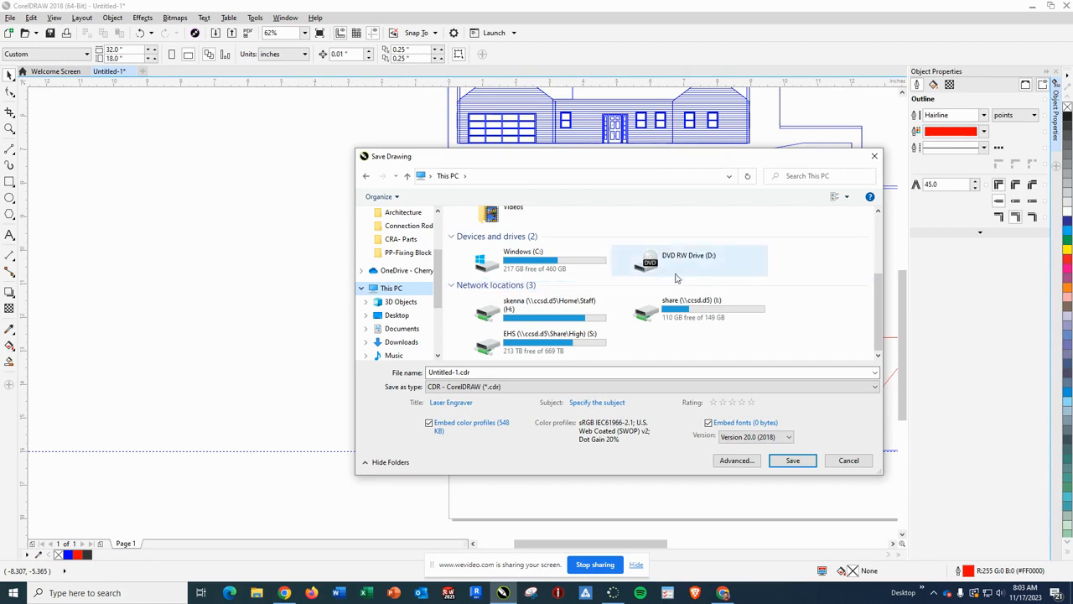
{"action": "double_click", "coordinate": [538, 342]}
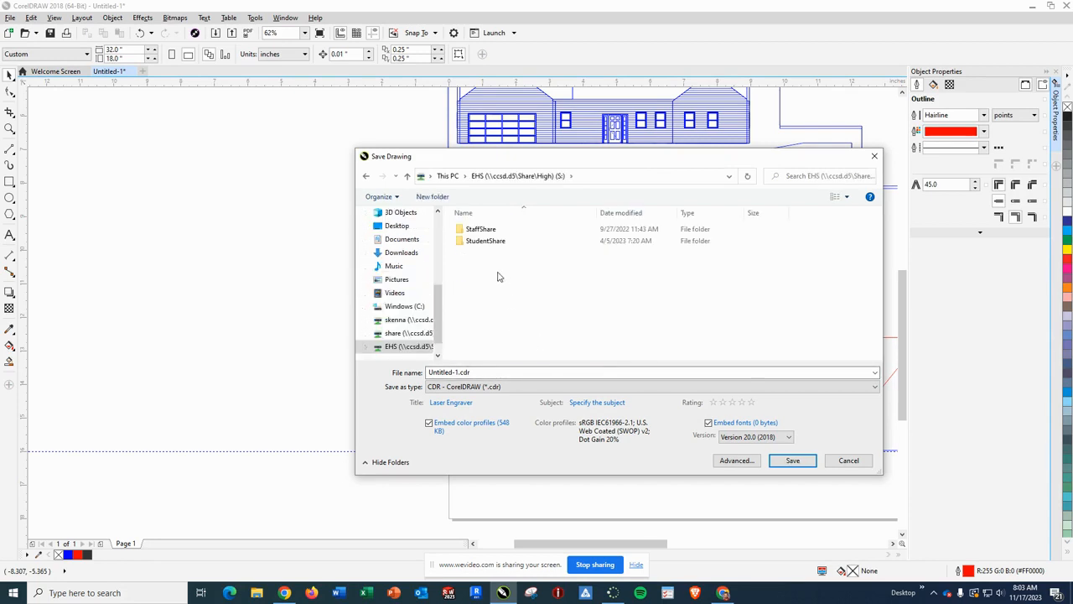
{"action": "double_click", "coordinate": [486, 241]}
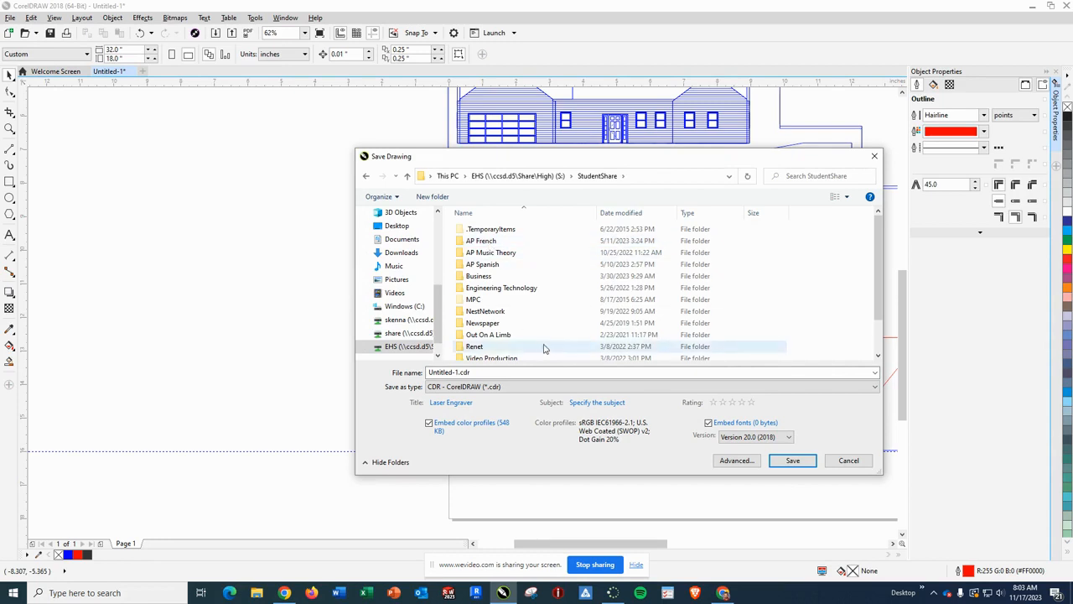
{"action": "double_click", "coordinate": [515, 288]}
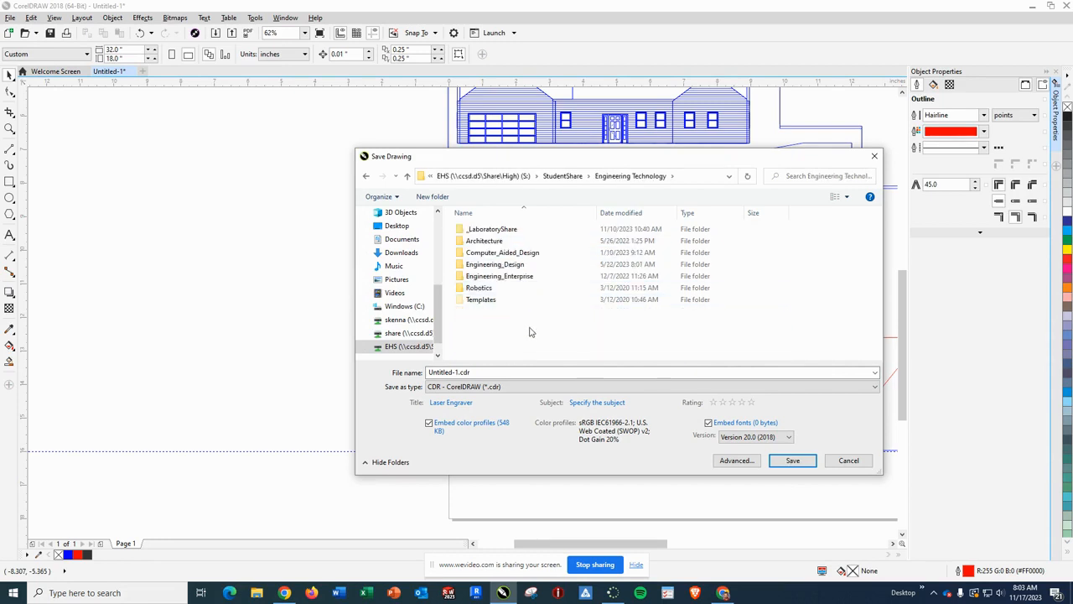
{"action": "double_click", "coordinate": [493, 230]}
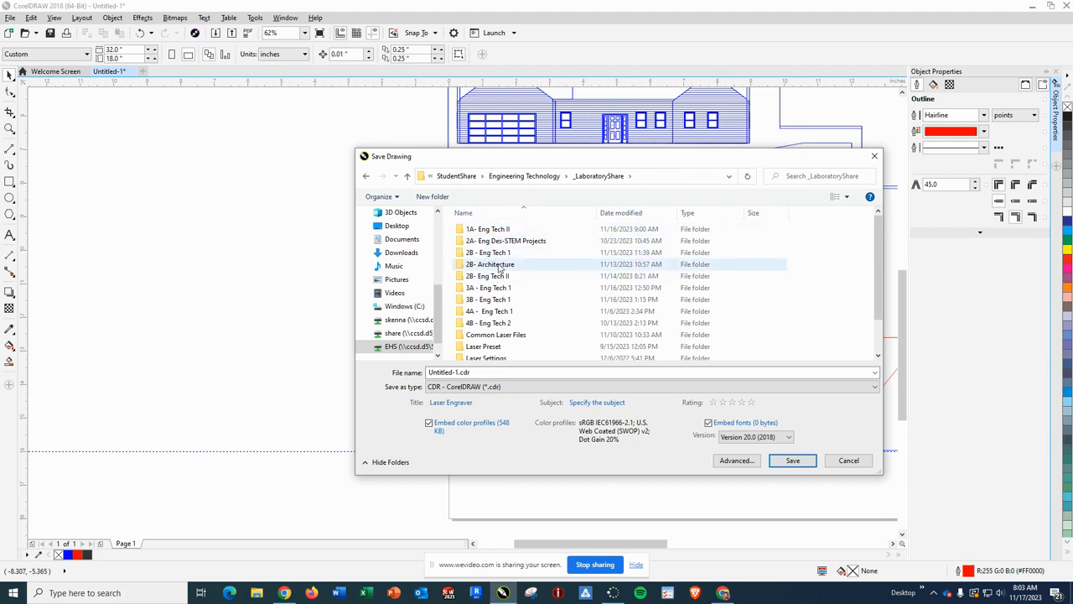
{"action": "double_click", "coordinate": [501, 265]}
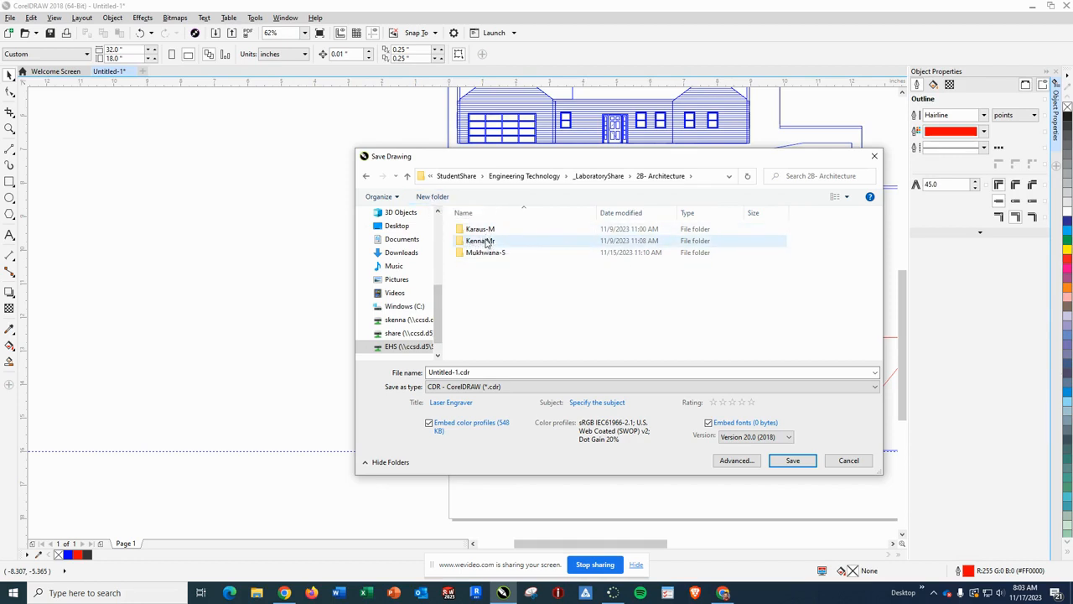
{"action": "double_click", "coordinate": [481, 242]}
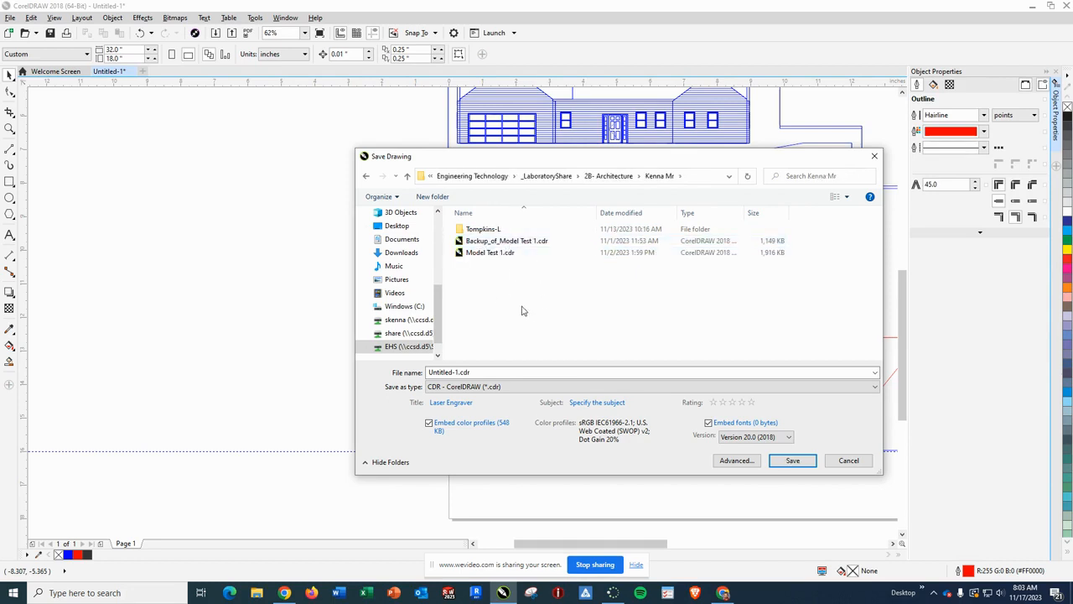
Name the drawing "Engraver File", add "SHM" to the name, and save it as a CorelDRAW CDR file
{"action": "left_click", "coordinate": [453, 373]}
{"action": "left_click", "coordinate": [453, 372]}
{"action": "left_click_drag", "start_coordinate": [457, 372], "coordinate": [439, 373]}
{"action": "type", "text": "Engraver F"}
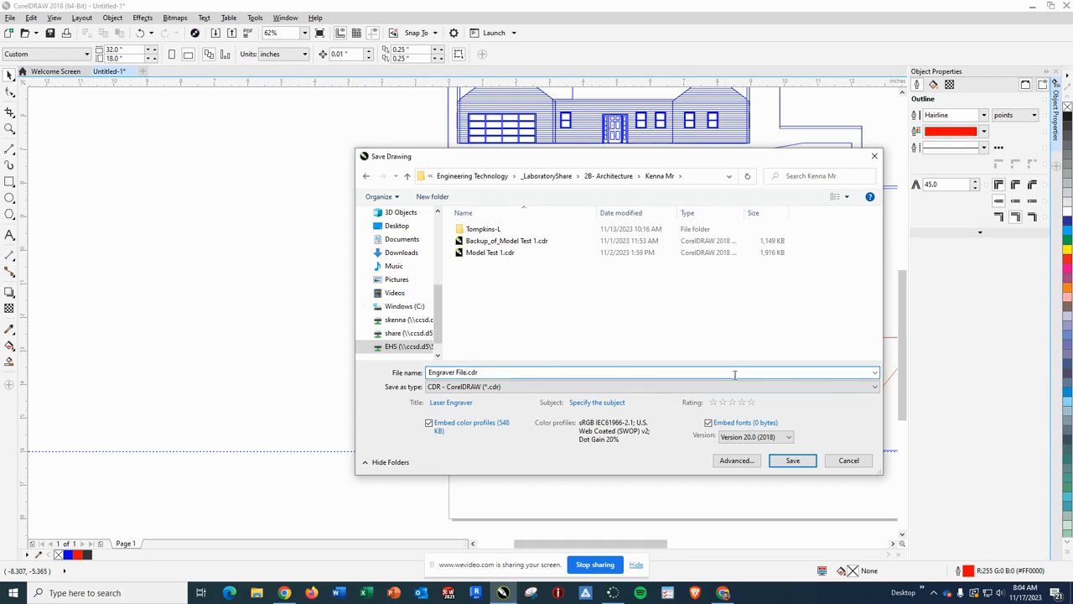
{"action": "left_click", "coordinate": [437, 377]}
{"action": "type", "text": "SHM"}
{"action": "left_click", "coordinate": [796, 461]}
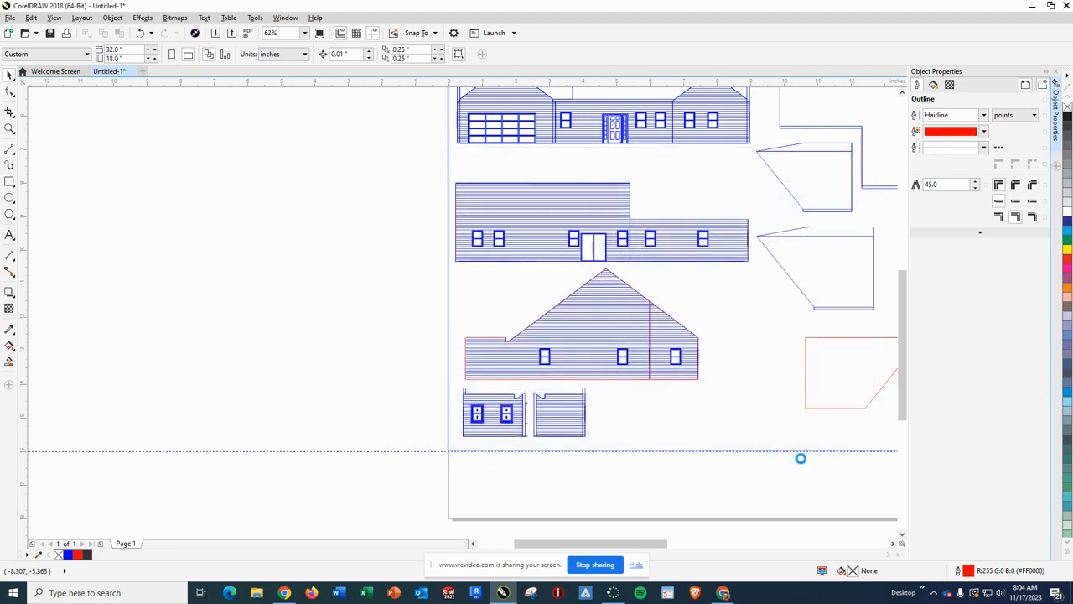